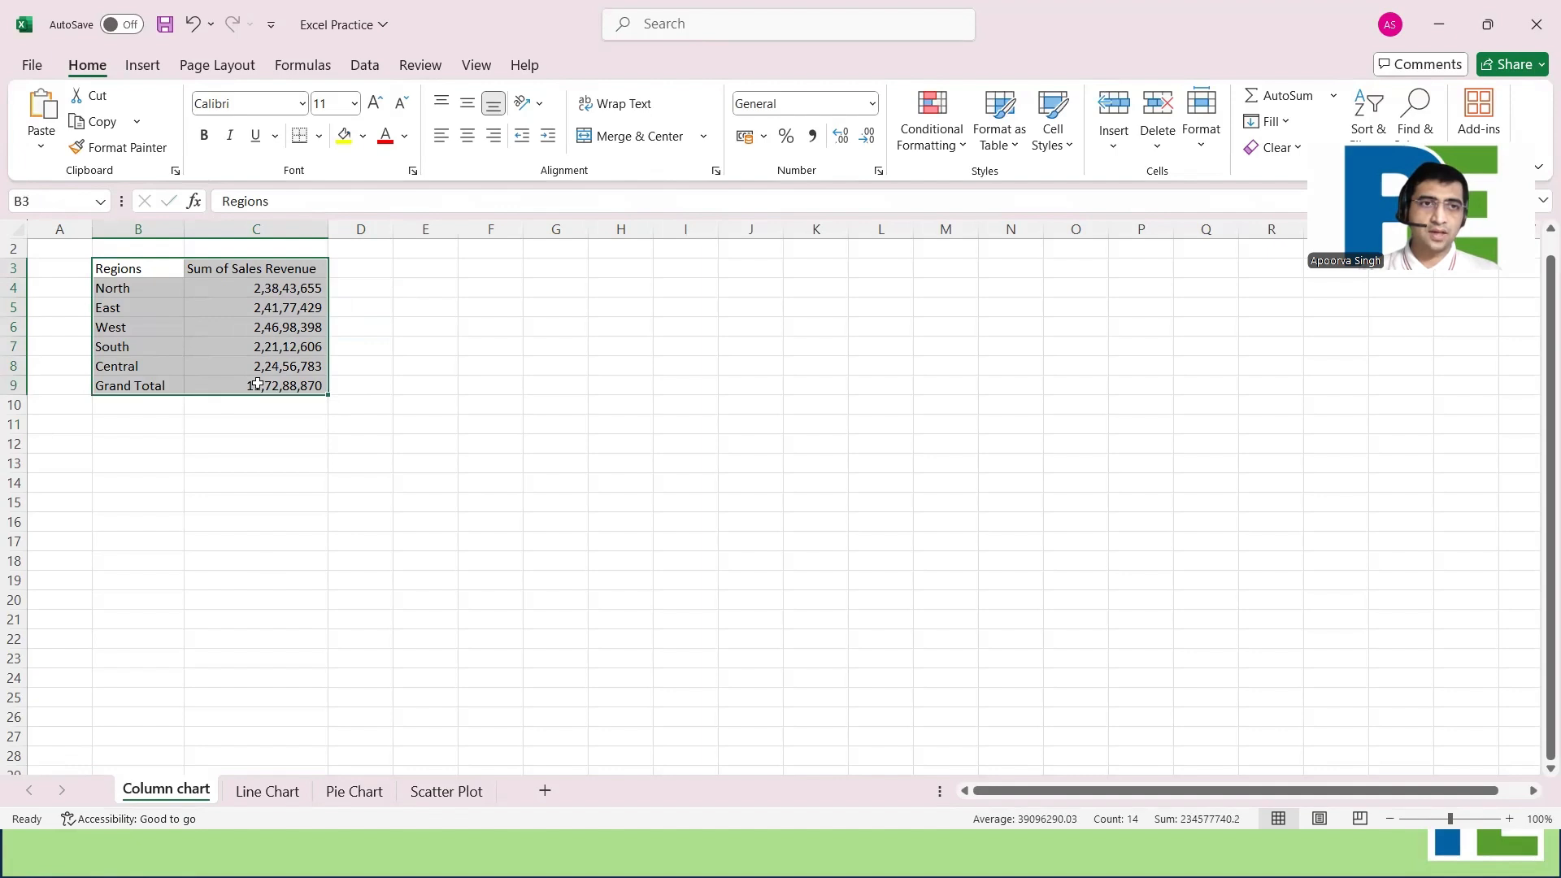
Insert a 2-D clustered column chart from the regional sales table and move it up, closer to the table
click(143, 69)
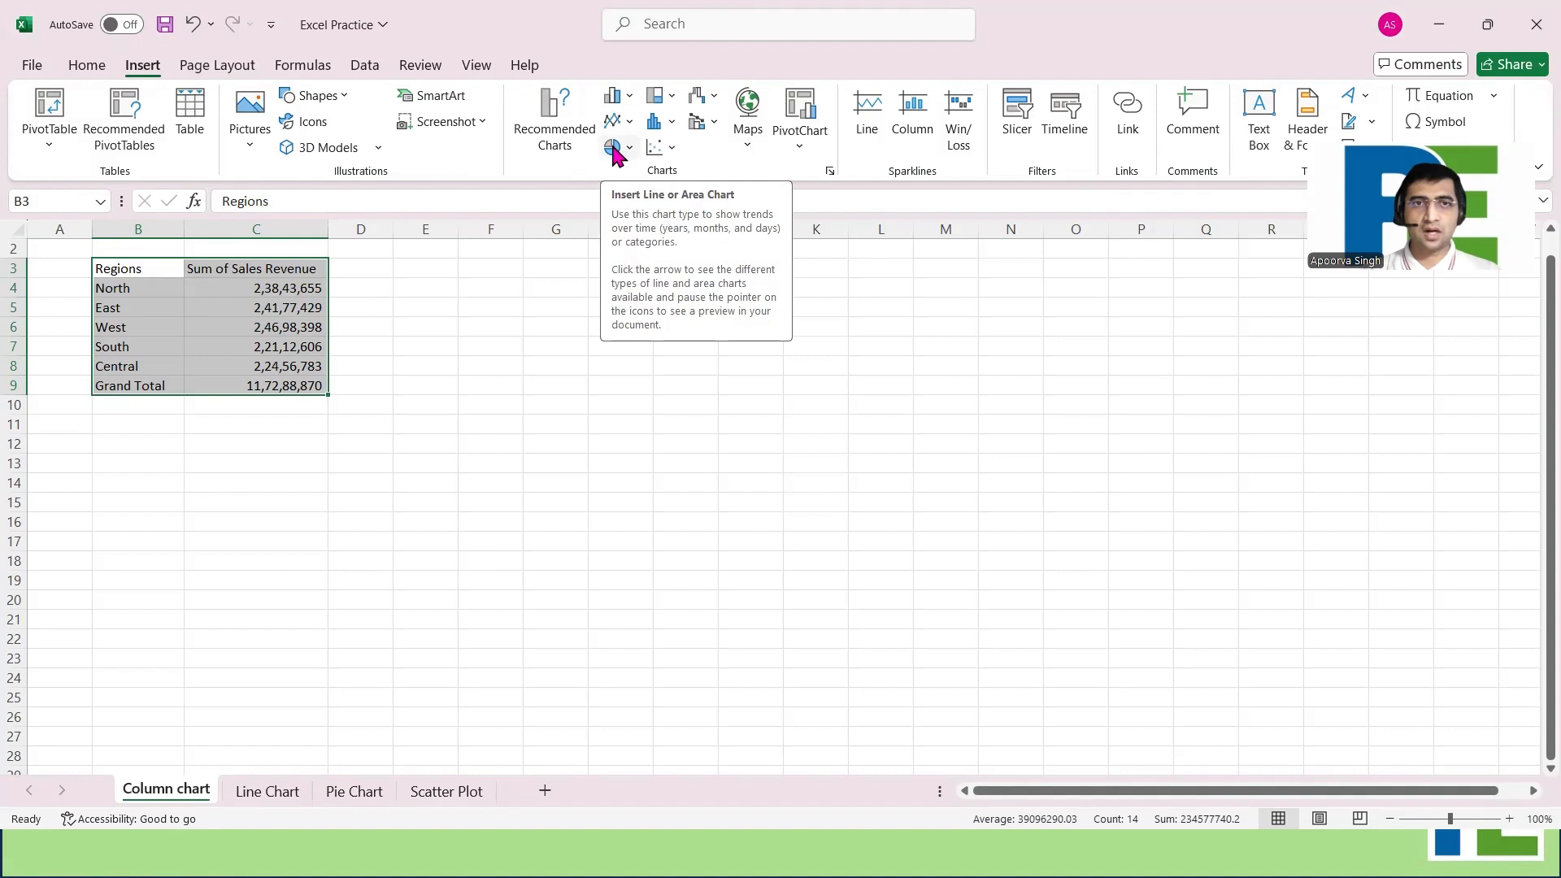
click(629, 99)
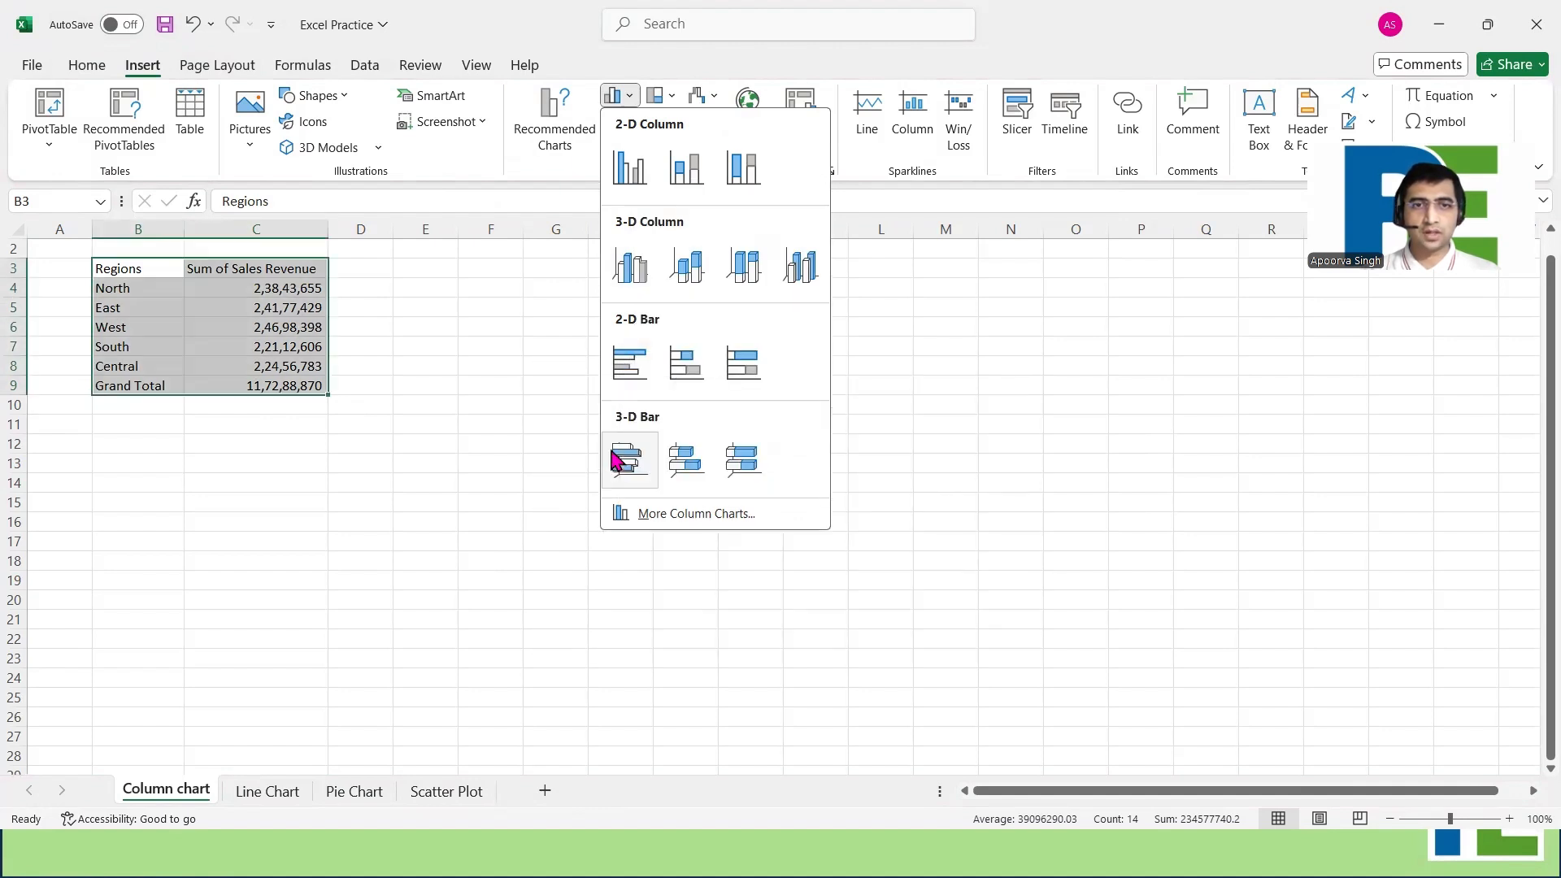
click(628, 173)
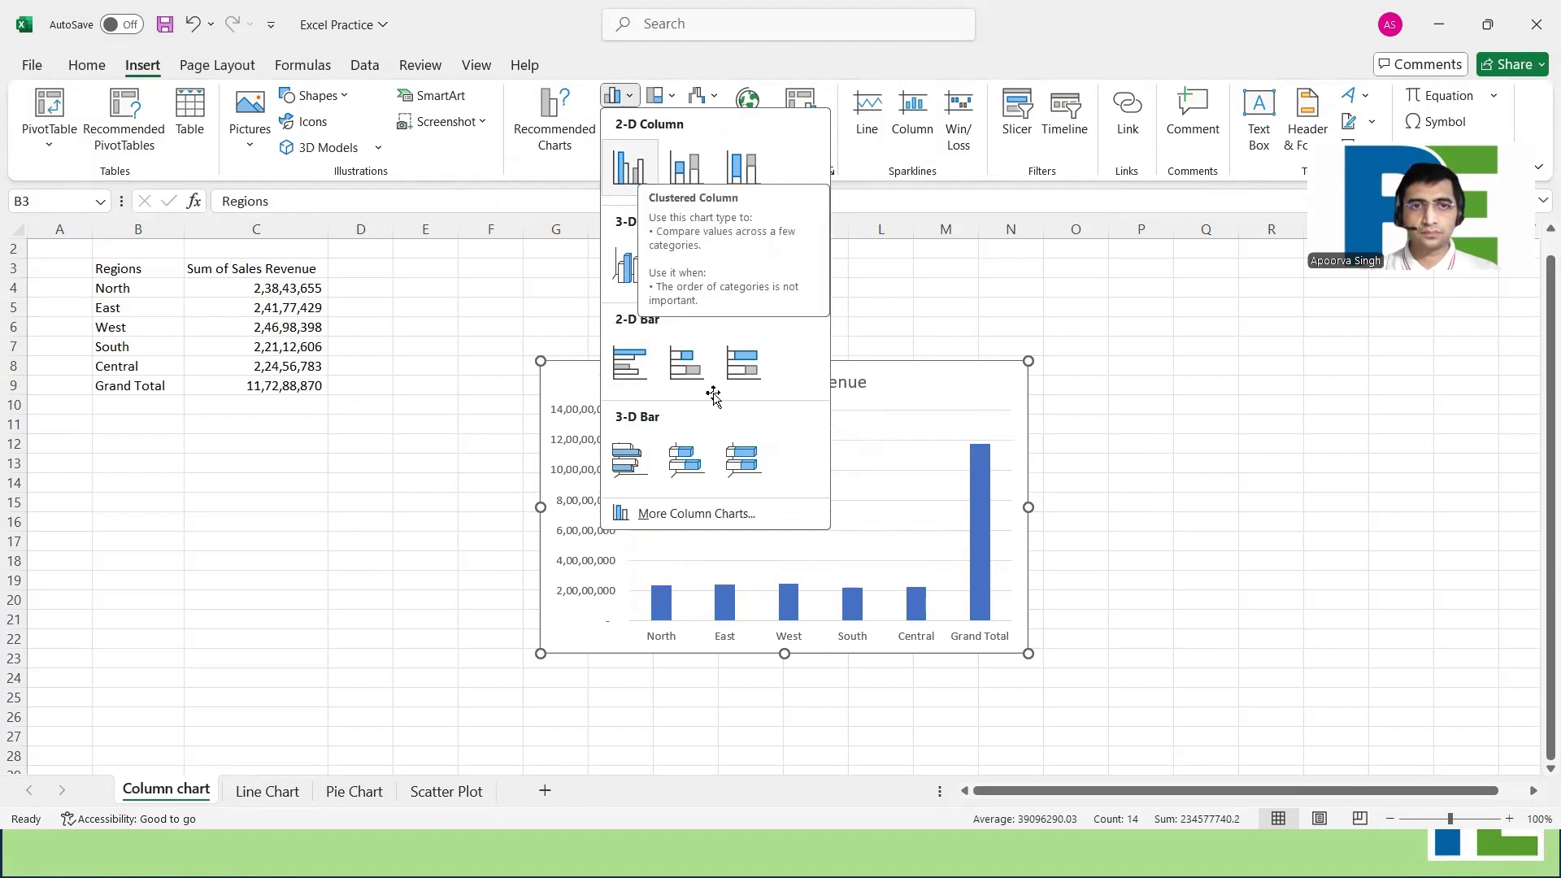
drag(910, 382, 864, 309)
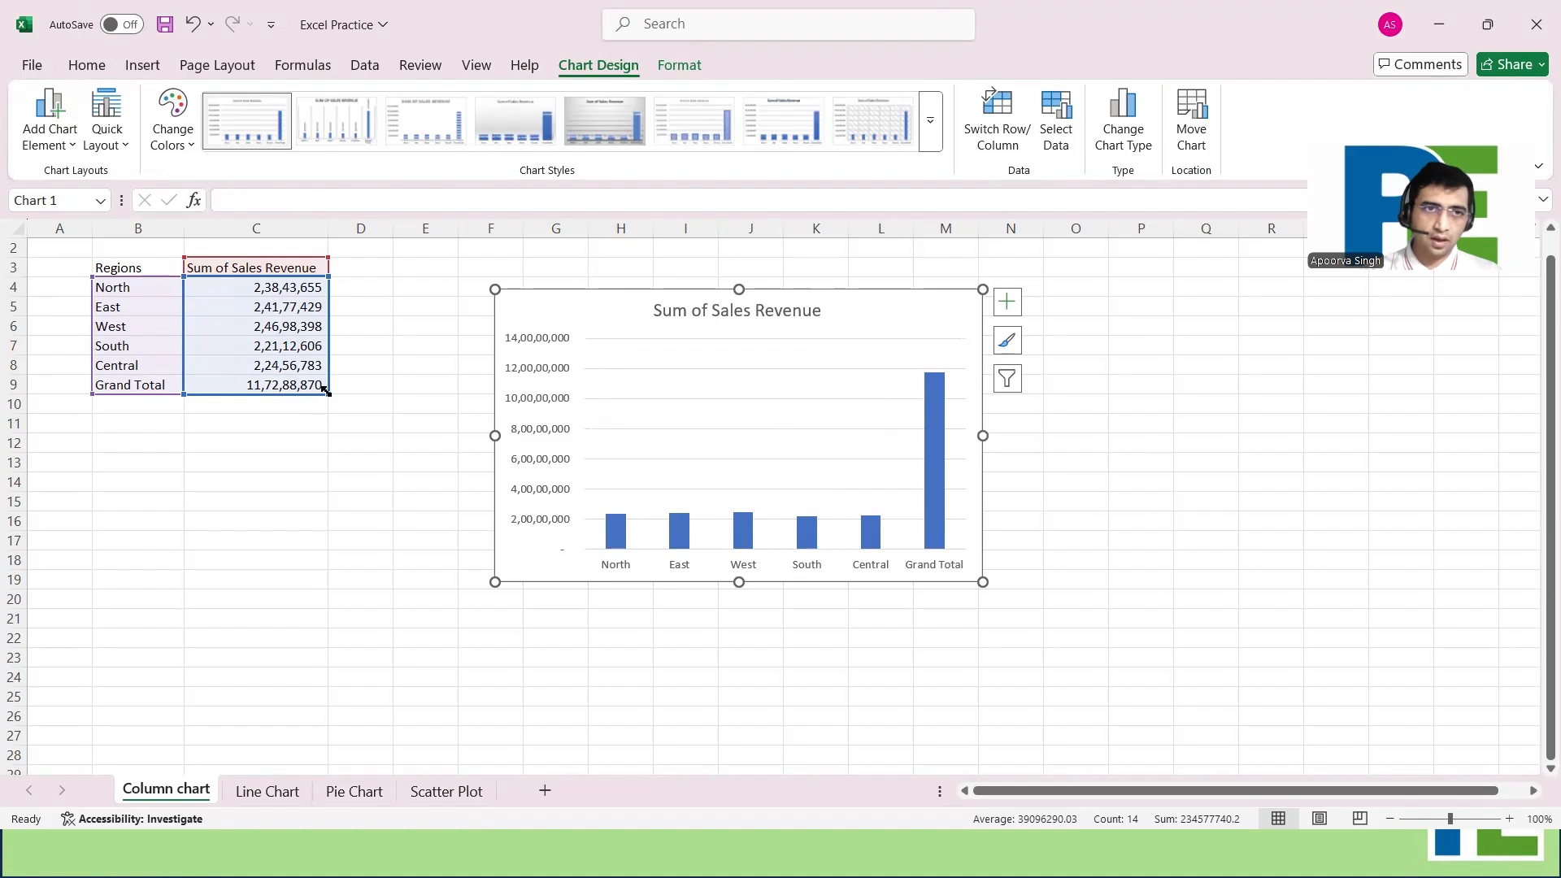
Shrink the chart's source range to exclude the Grand Total row and inspect the vertical and horizontal axes
drag(323, 391, 322, 370)
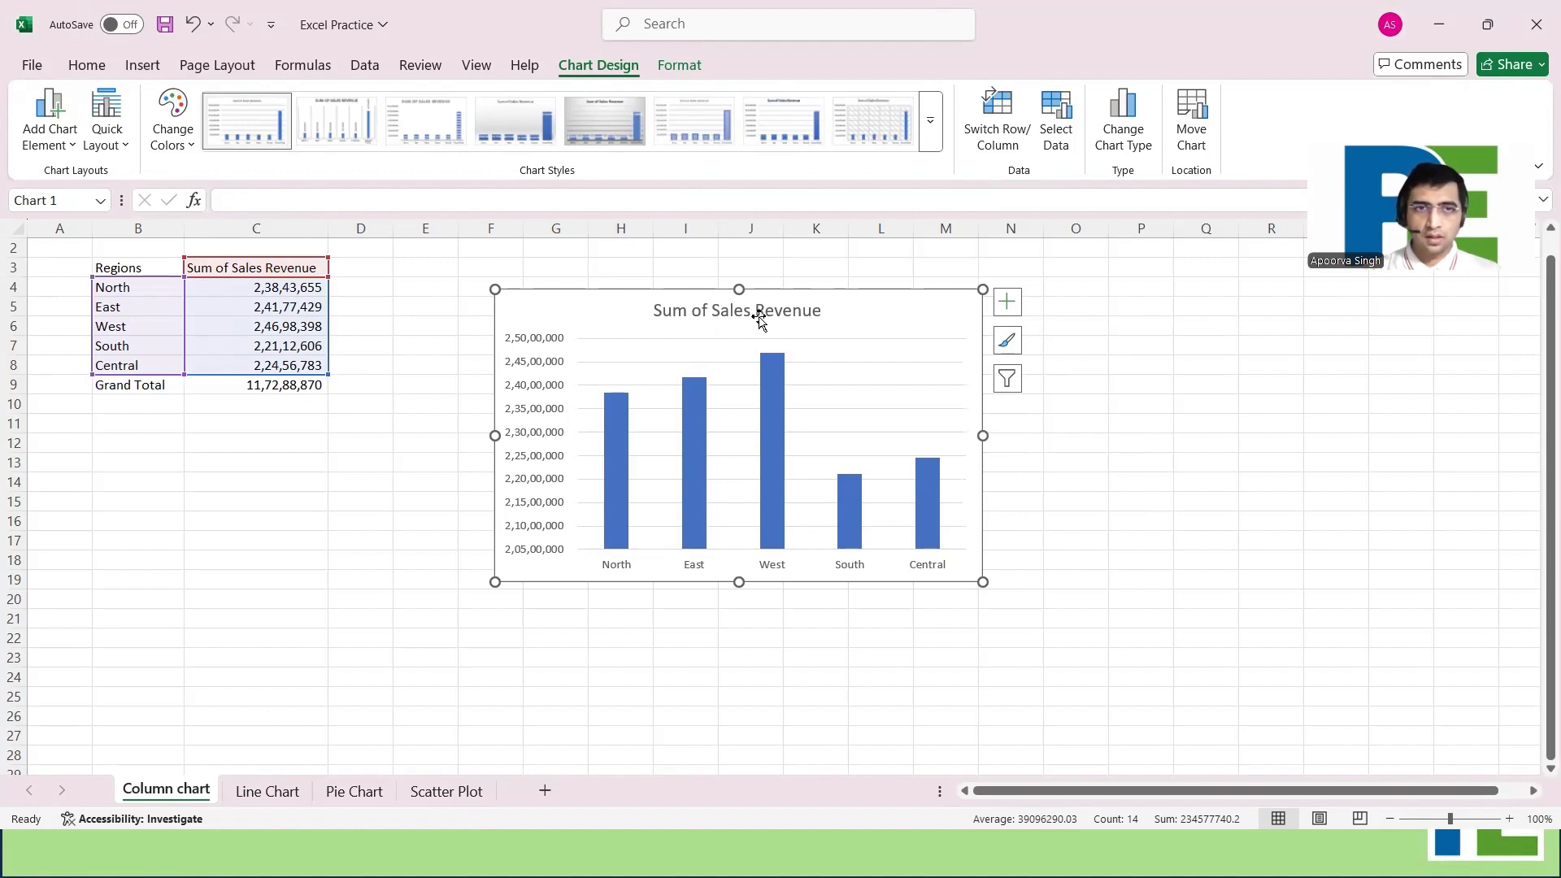
click(534, 437)
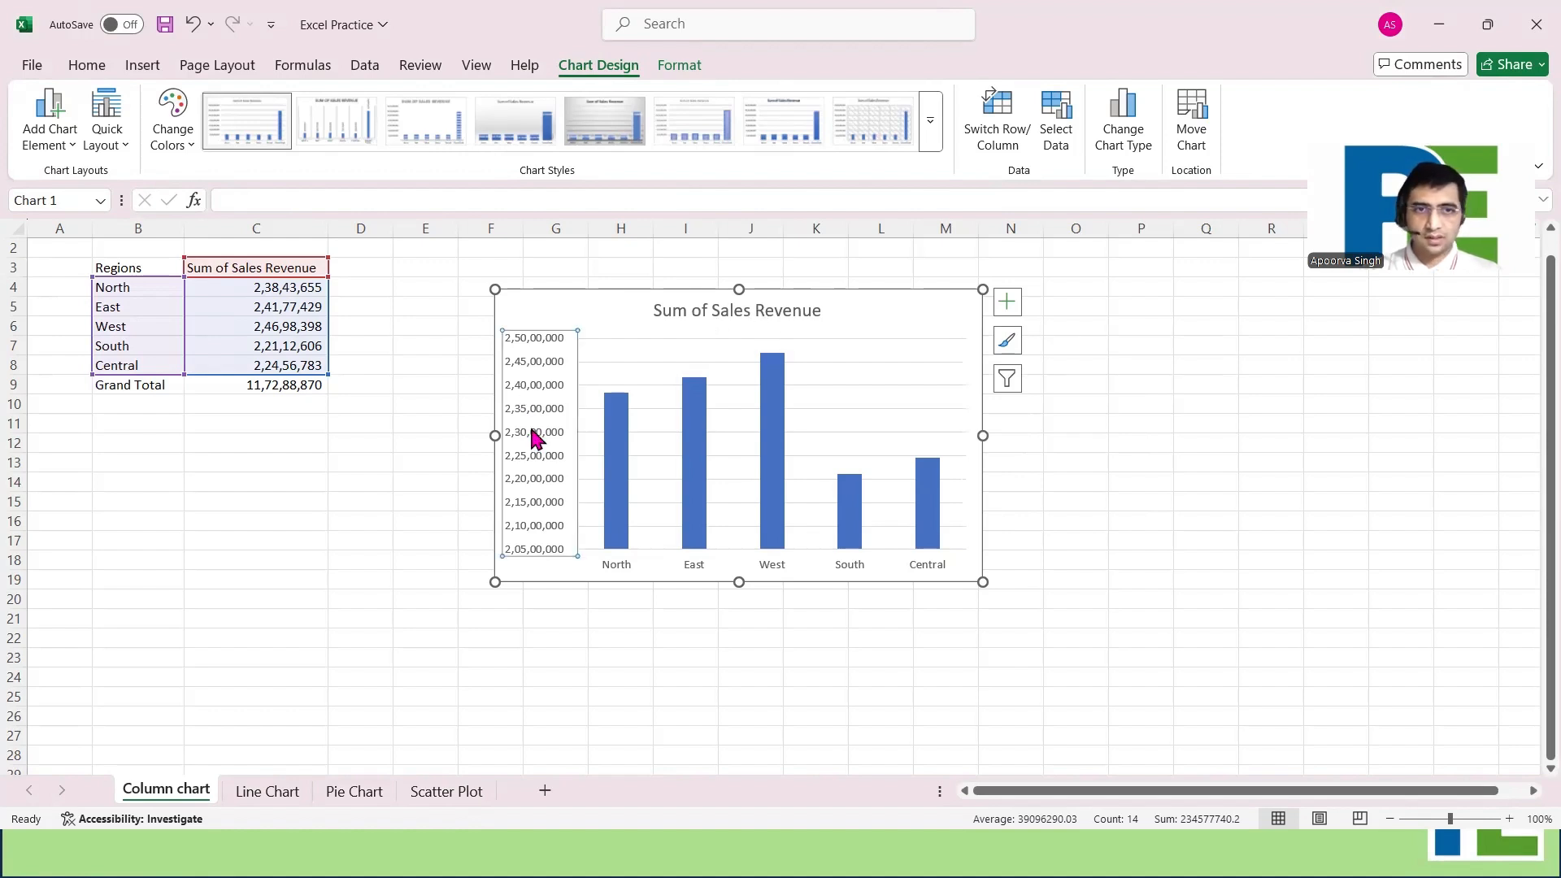
click(610, 563)
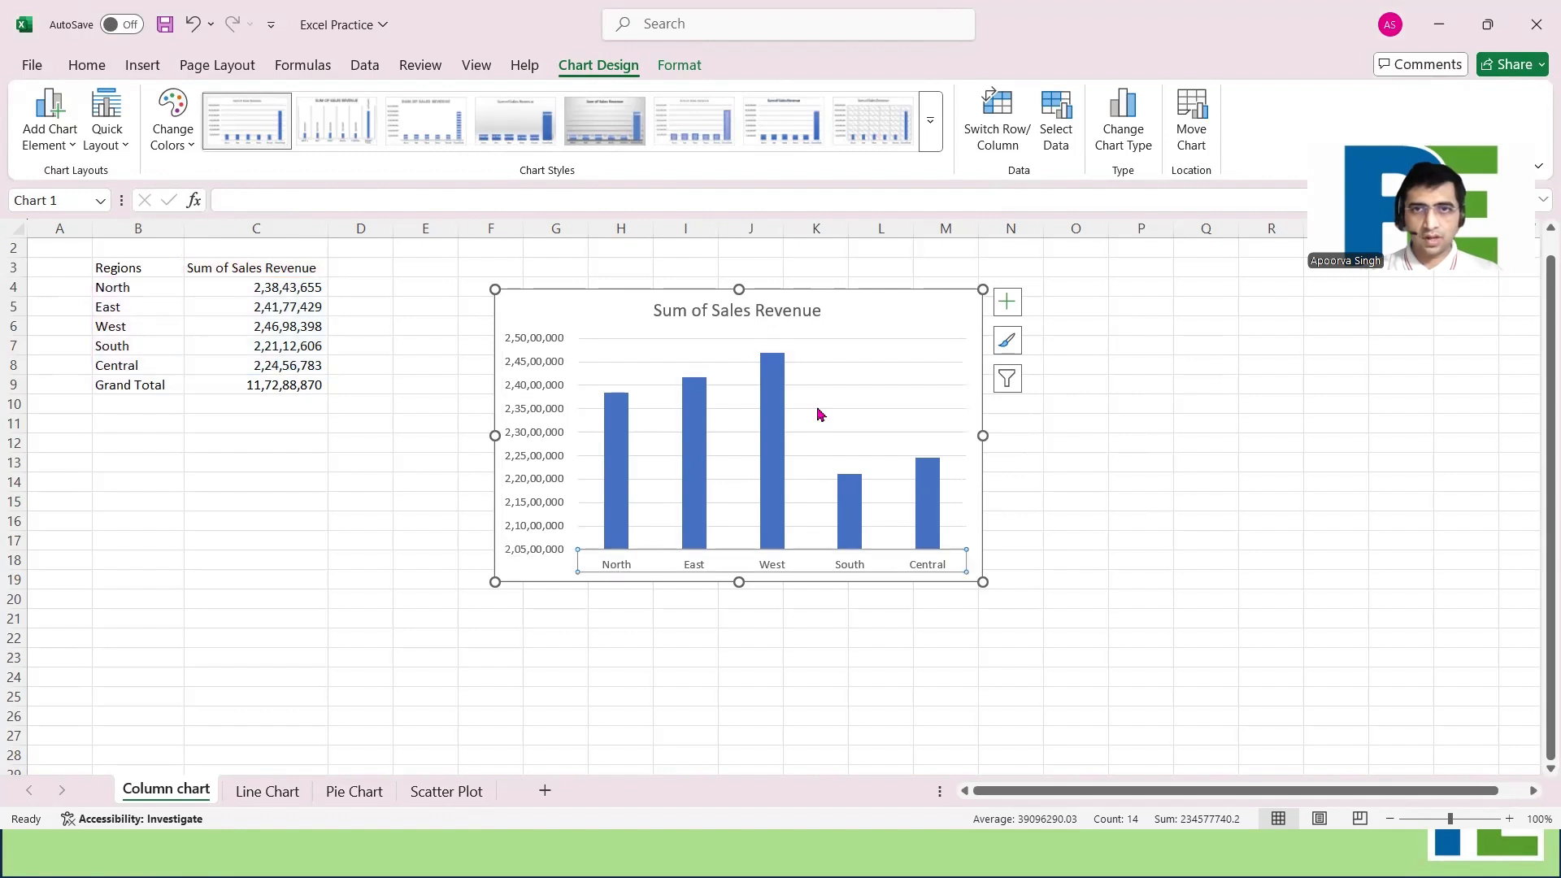
Shorten the chart title to "Sales Revenue"
click(738, 309)
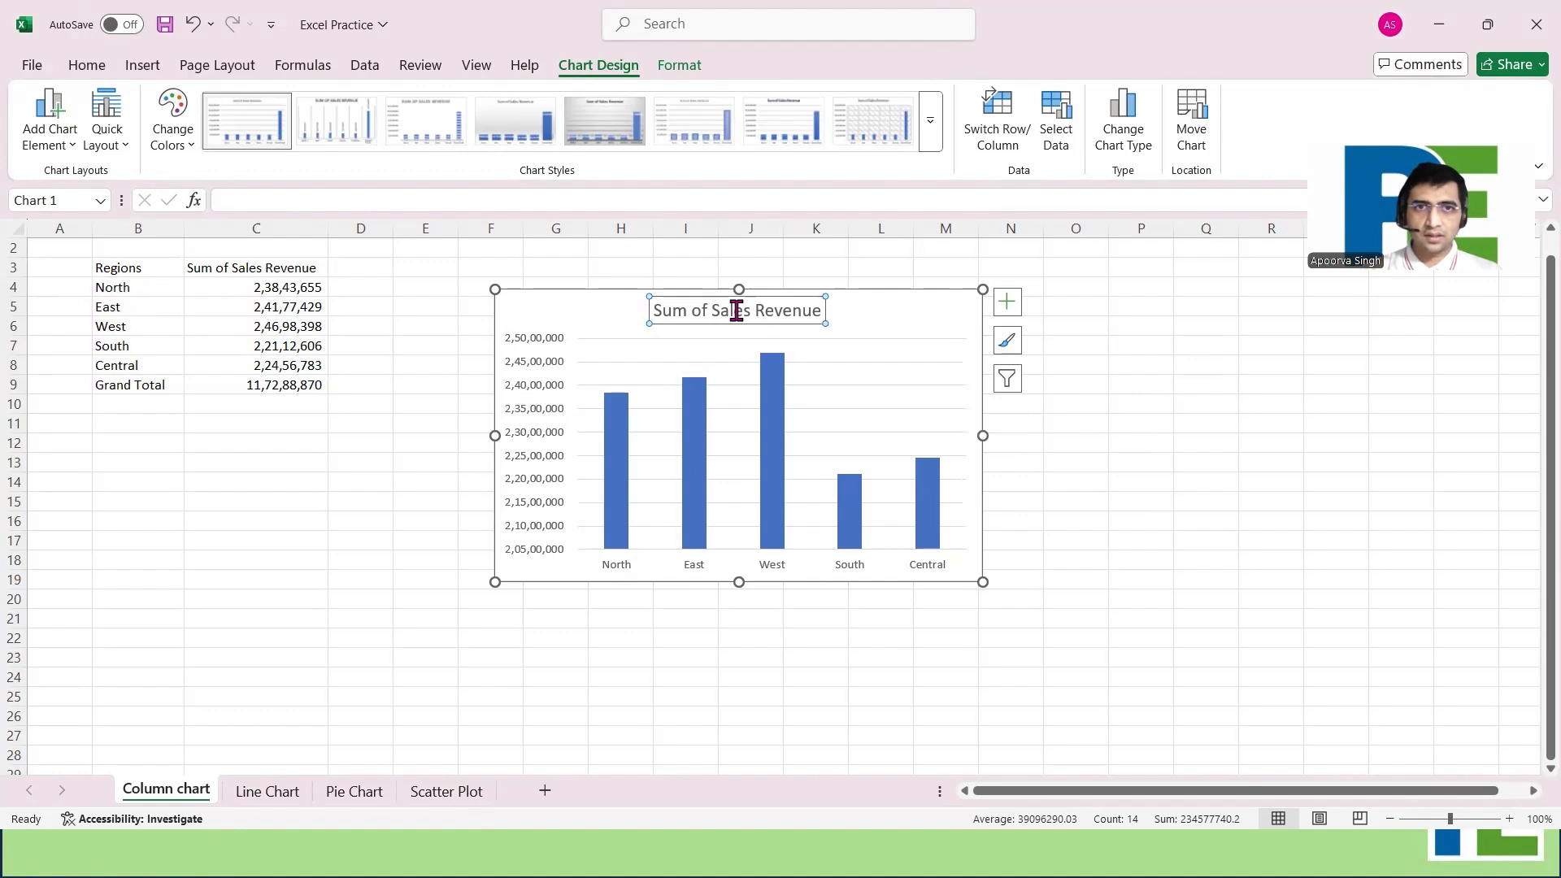
click(714, 310)
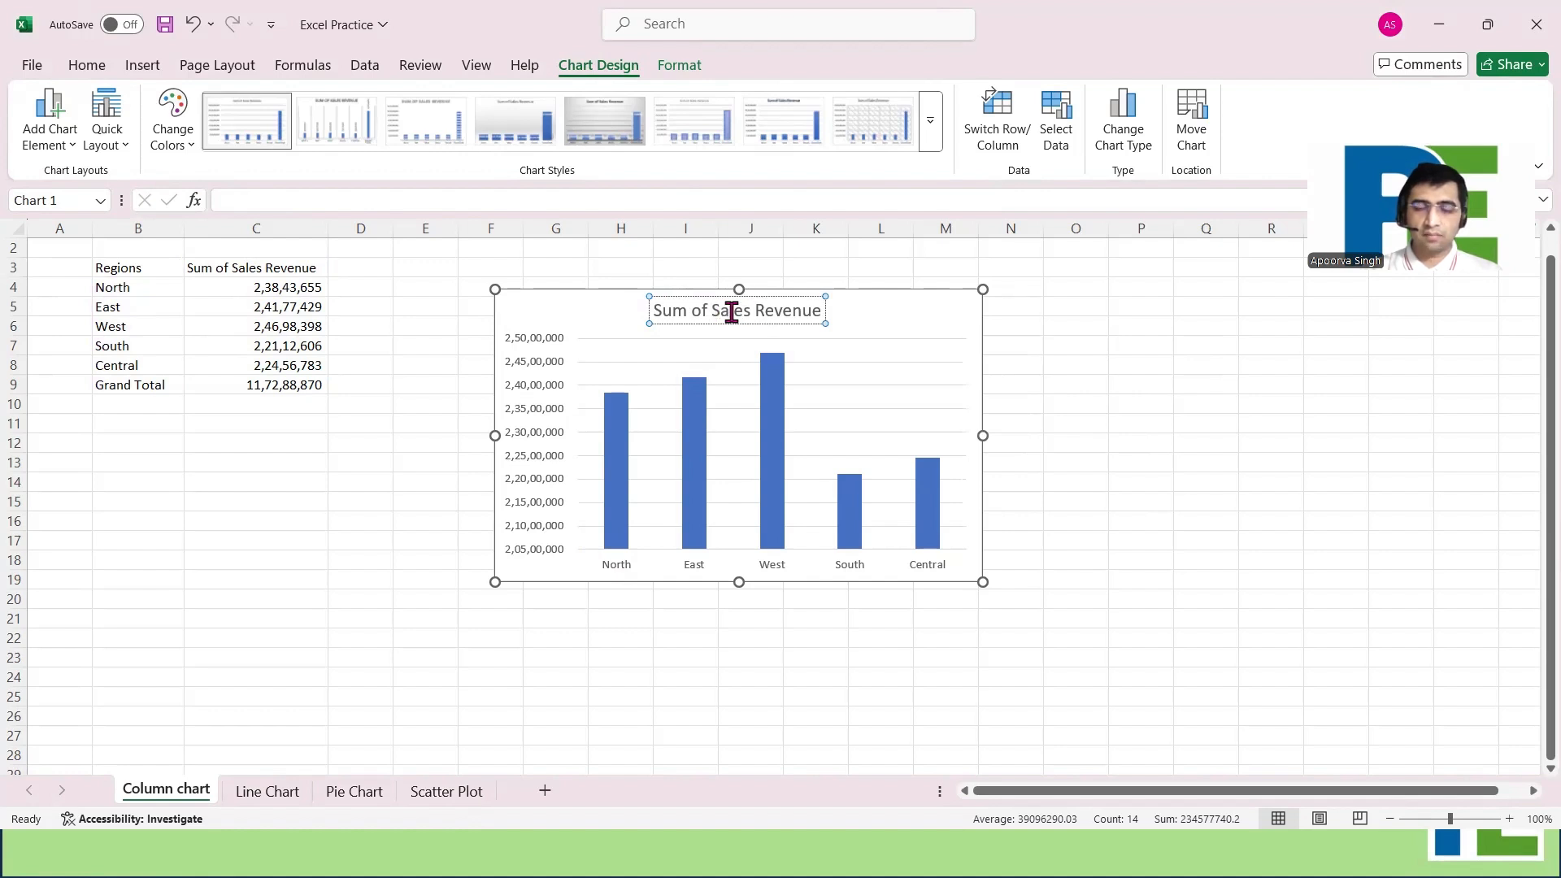
key(BackSpace)
key(BackSpace)
key(BackSpace)
key(BackSpace)
key(BackSpace)
key(BackSpace)
key(BackSpace)
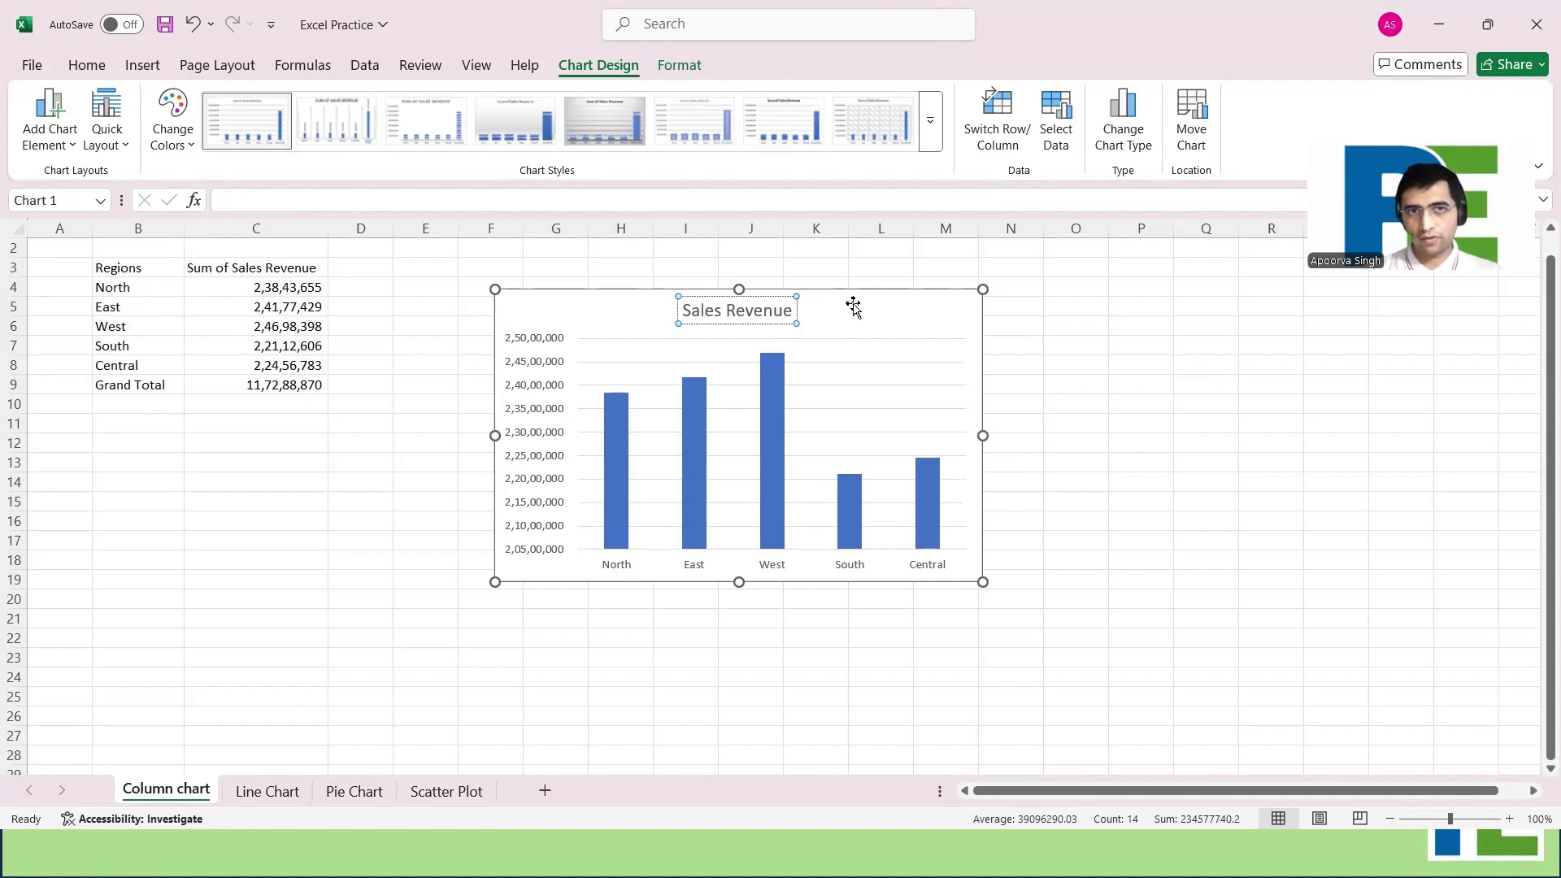
click(1034, 325)
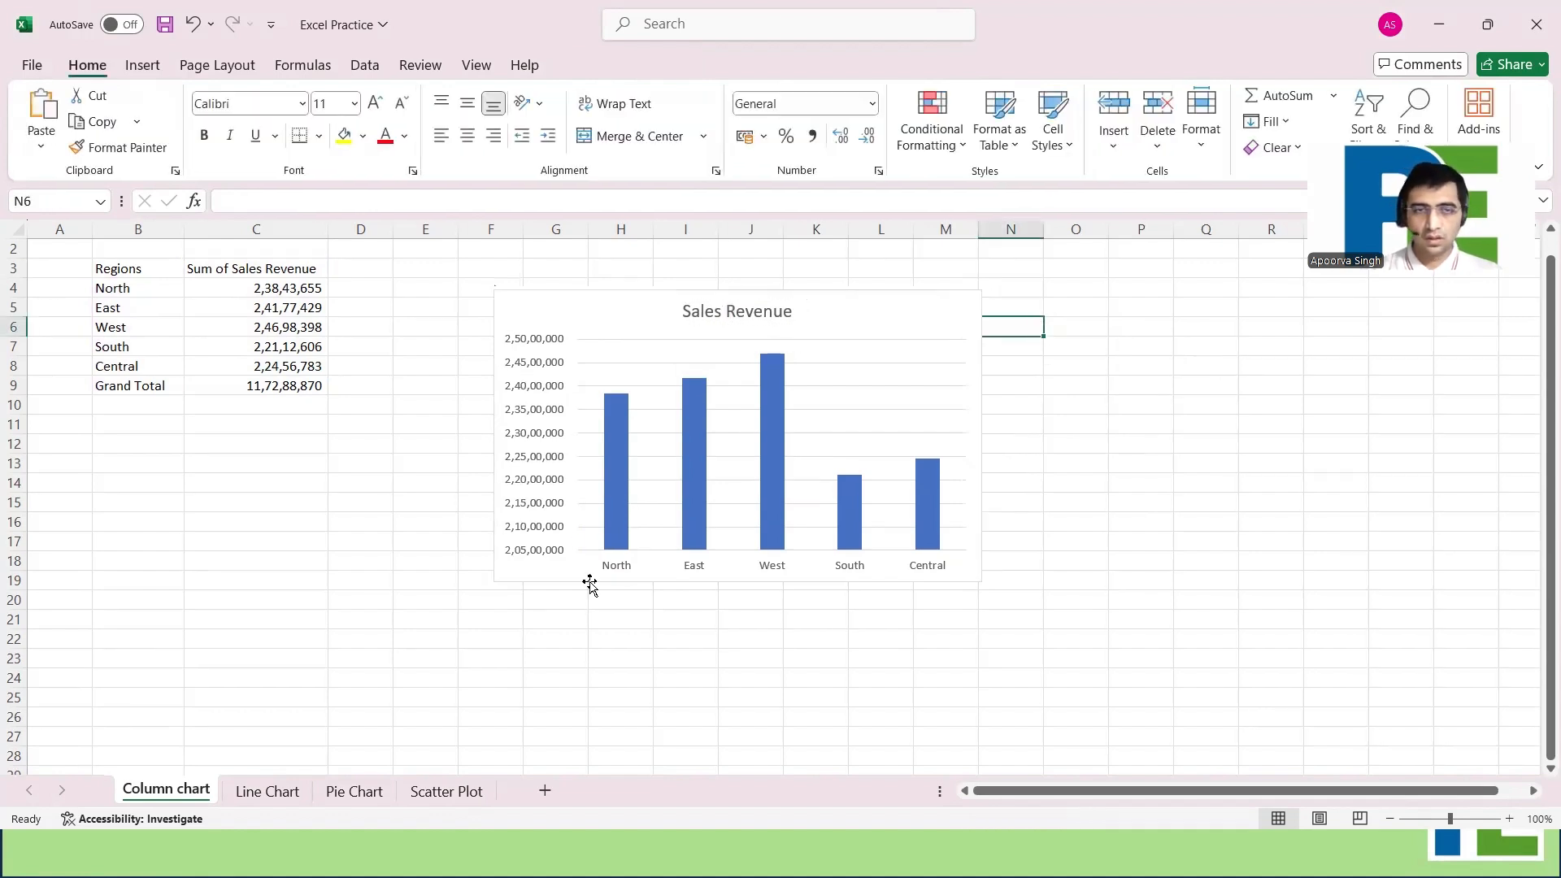
Add axis titles to the column chart and name the vertical axis "Revenue in INR"
click(848, 313)
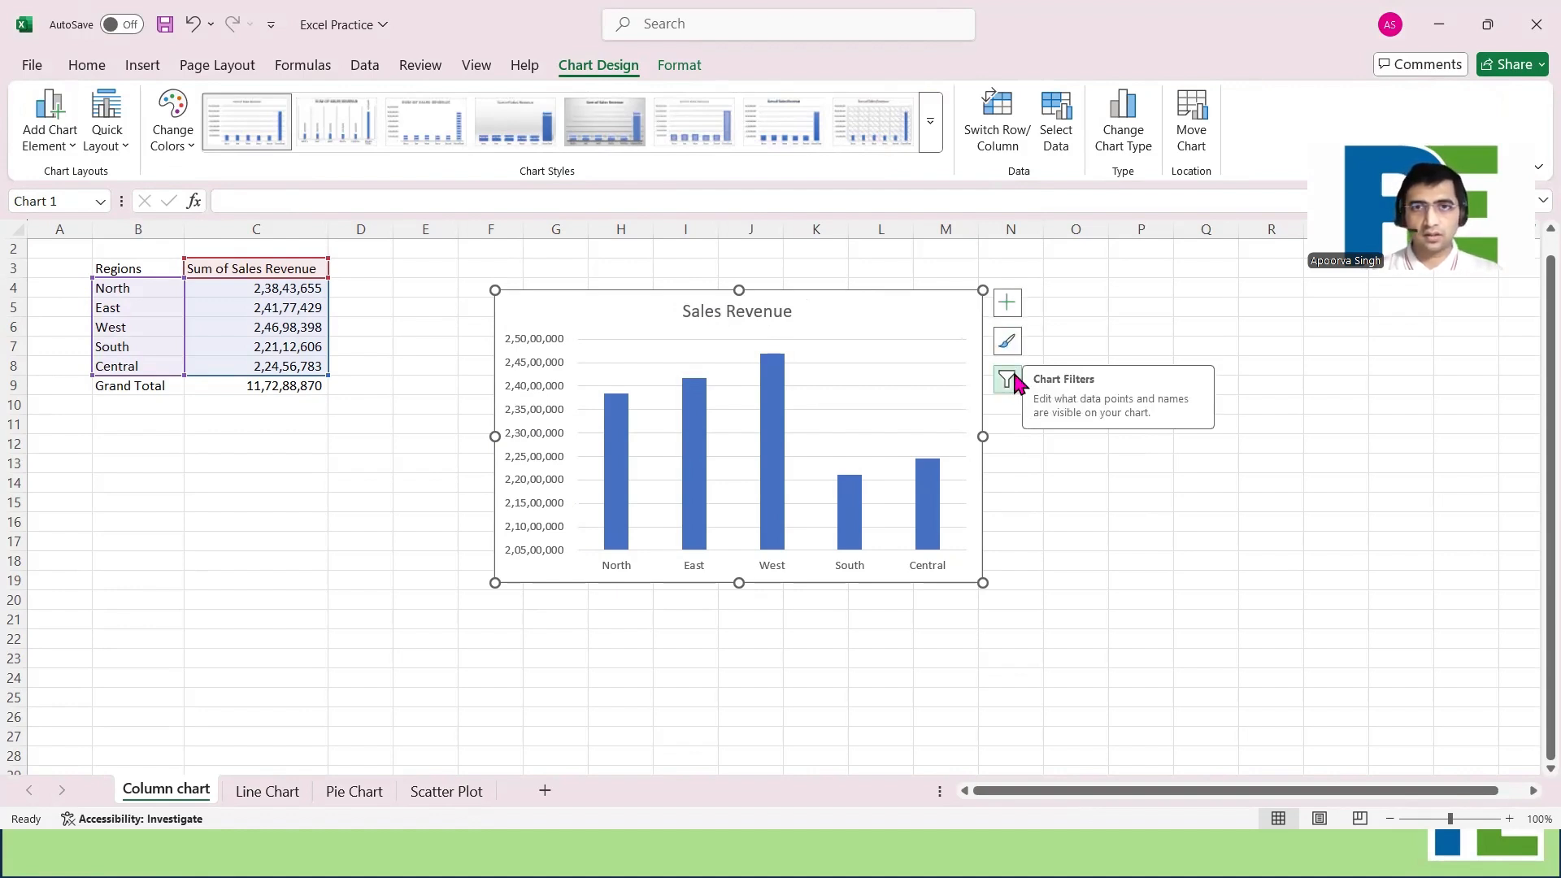
click(1012, 302)
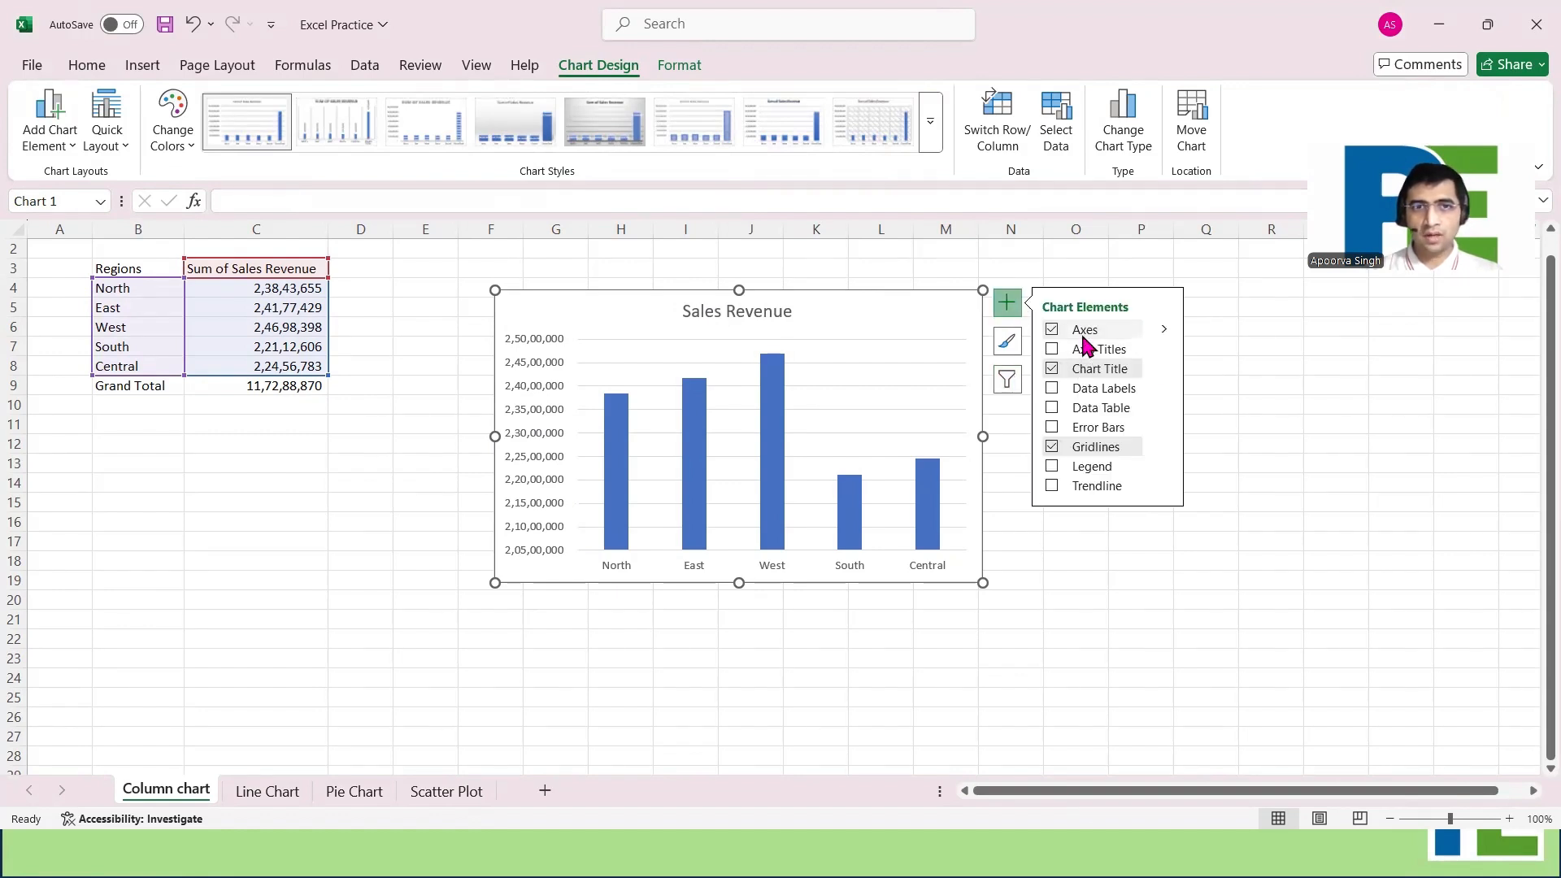
click(1053, 351)
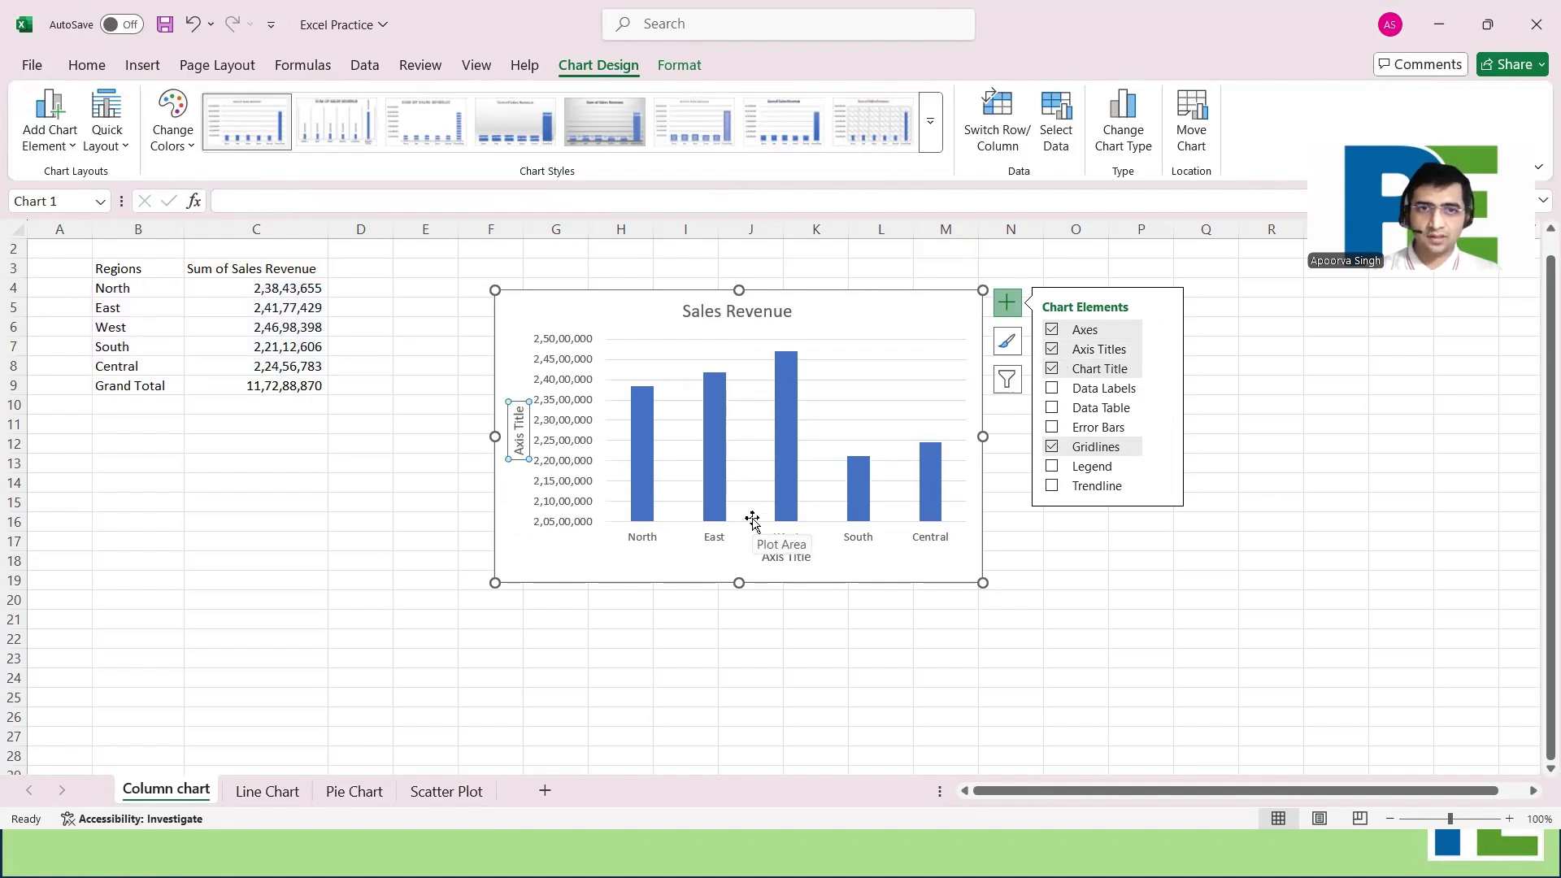
triple_click(519, 424)
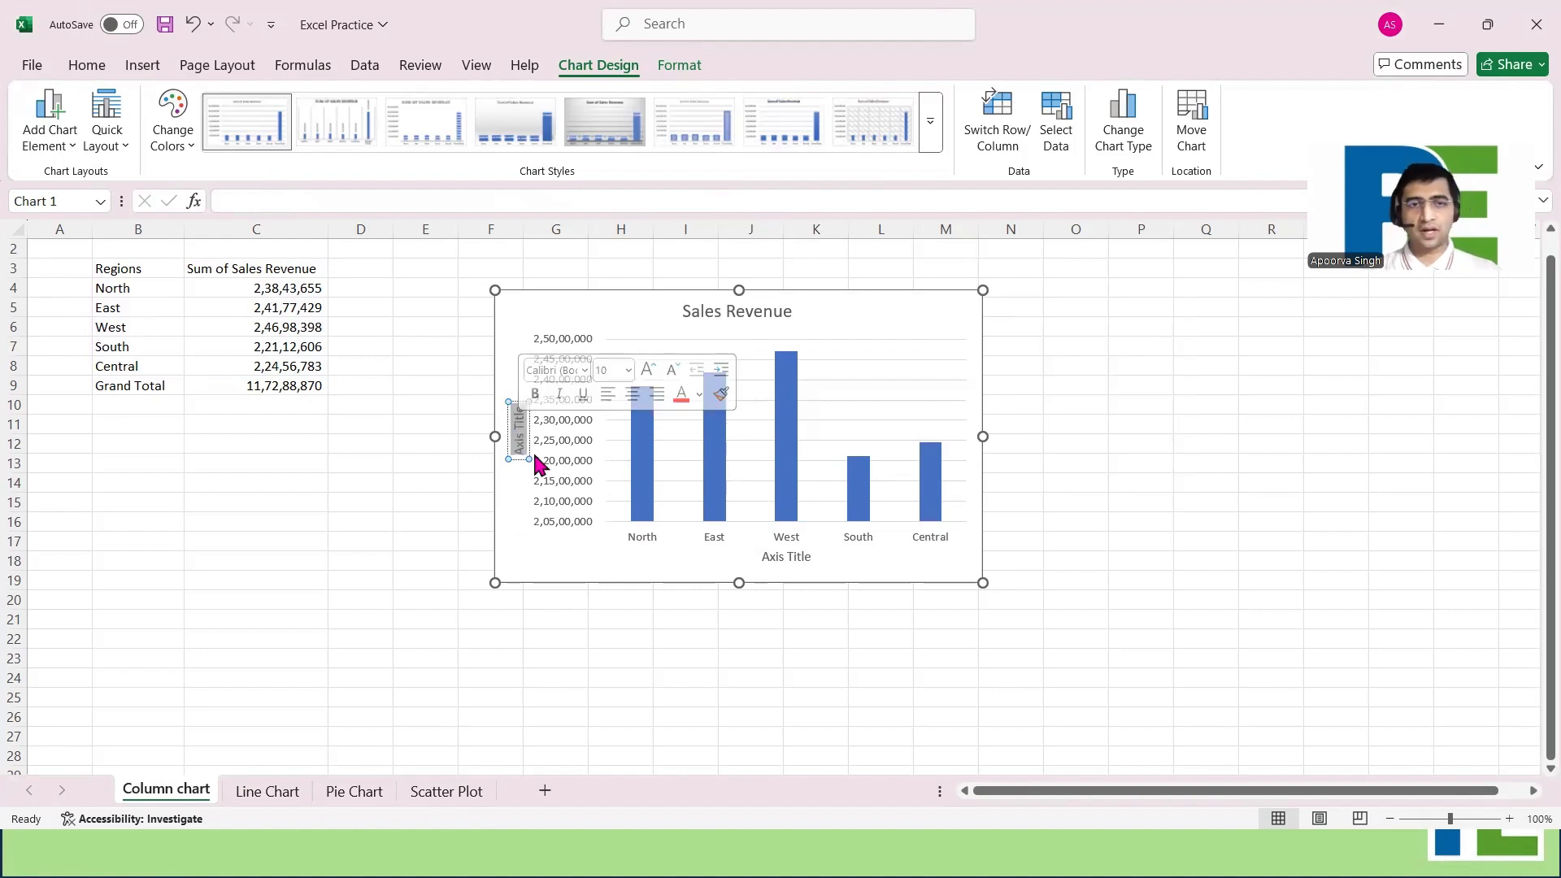
text(Revenu)
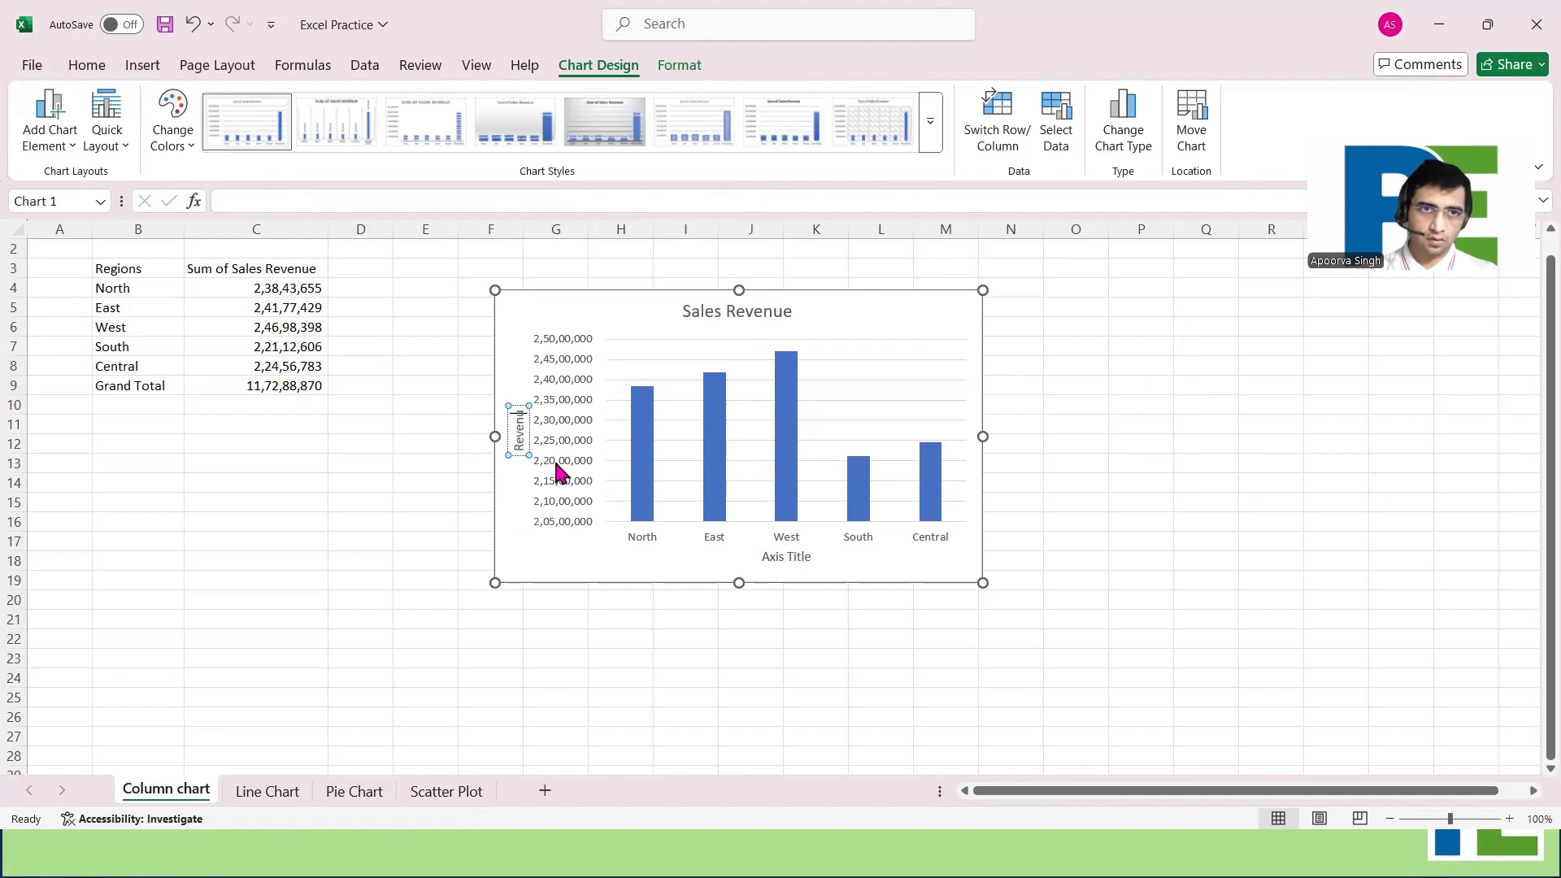
text(e in INR)
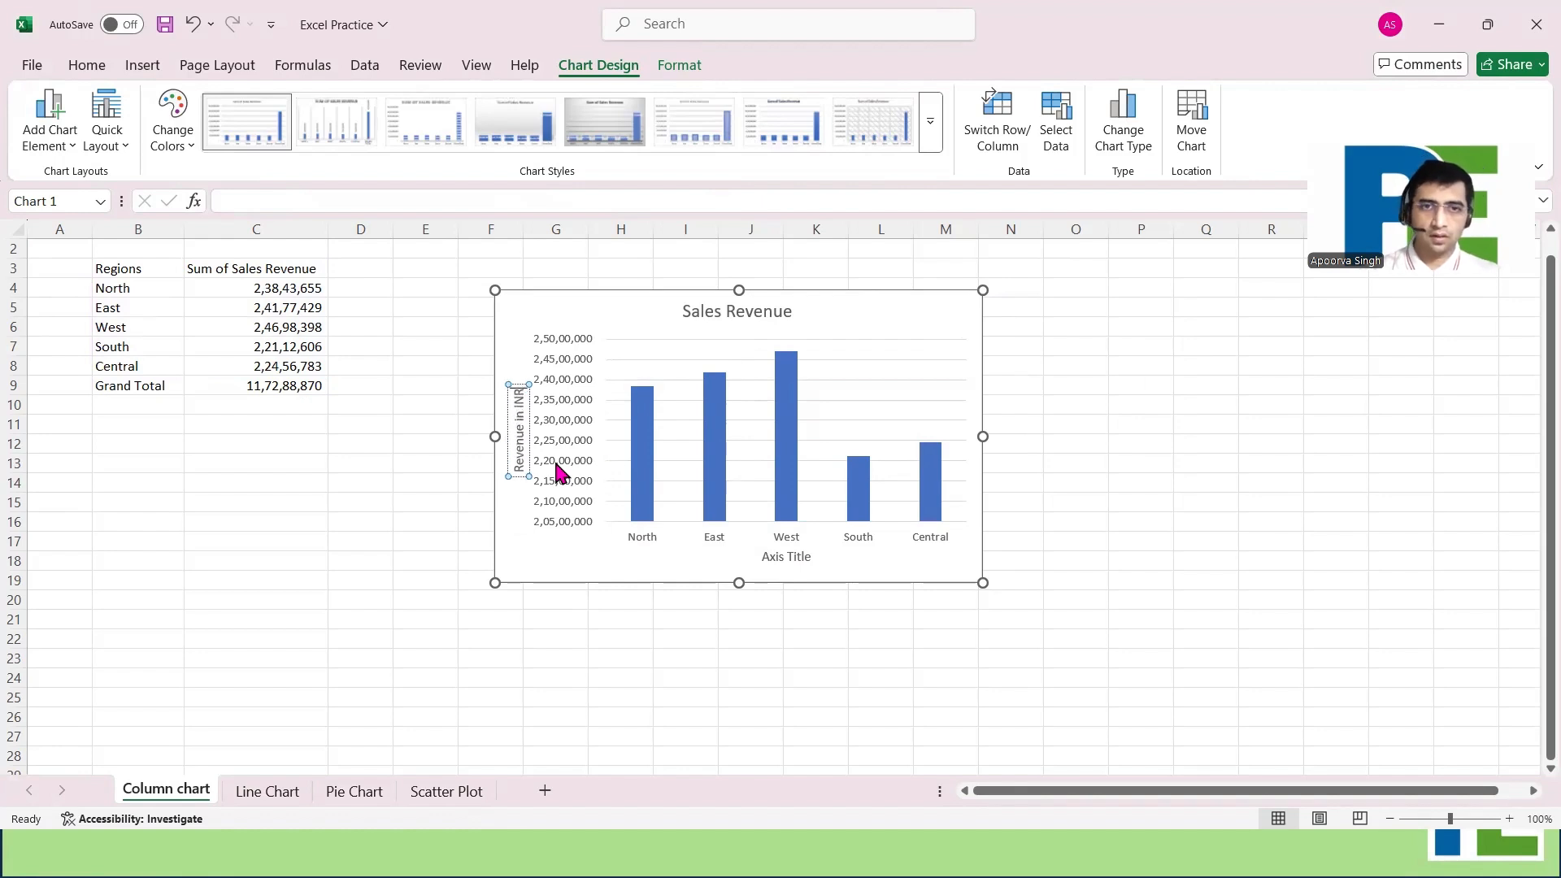
Replace the horizontal axis title's placeholder text with "Regions"
double_click(794, 558)
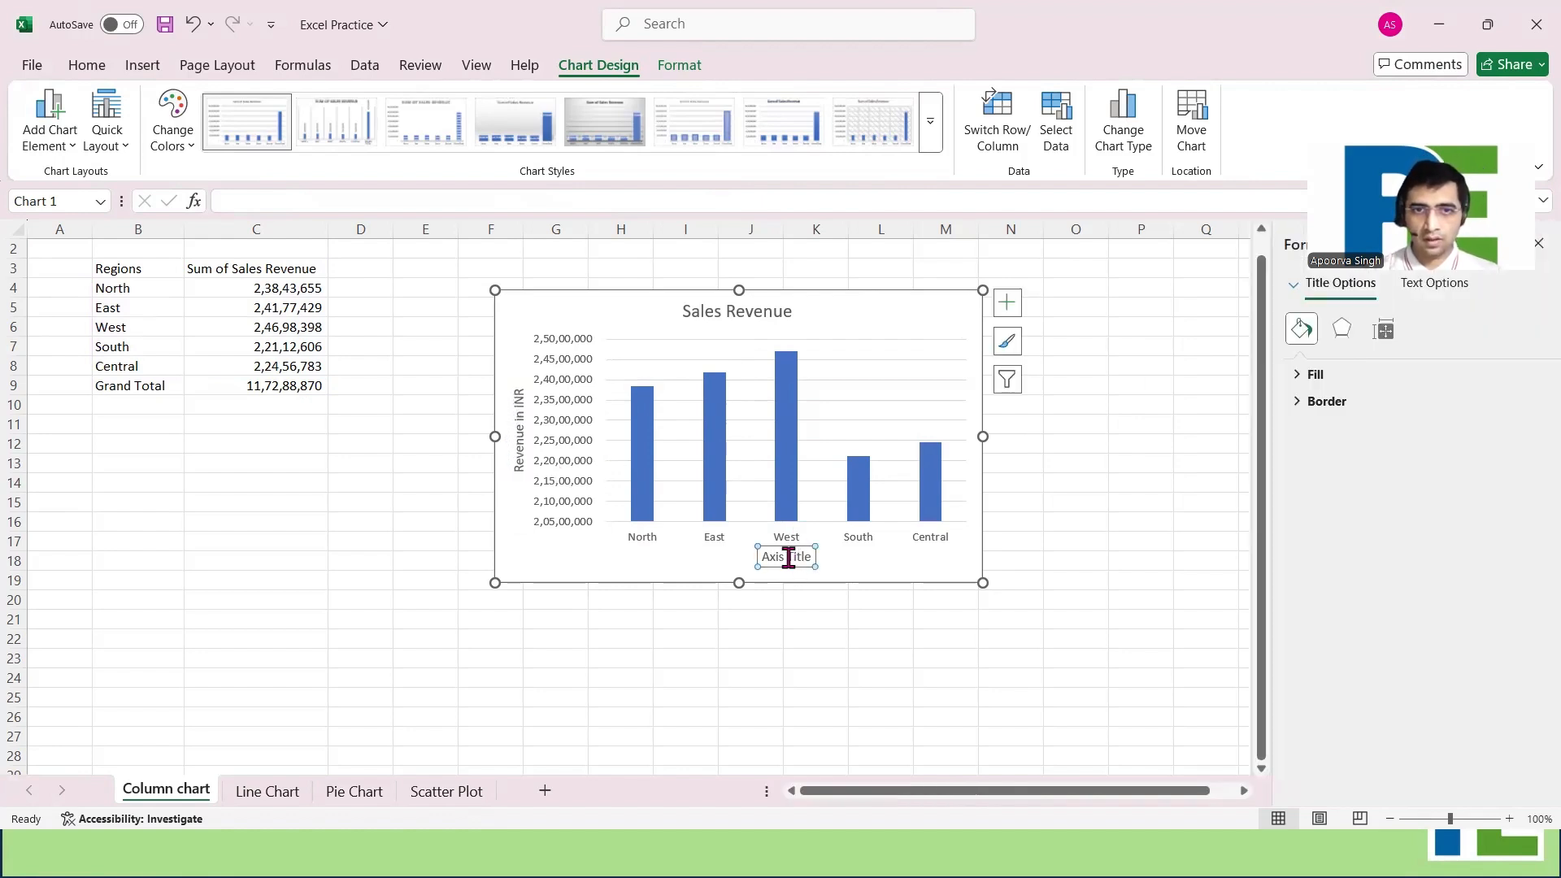
double_click(793, 560)
triple_click(794, 561)
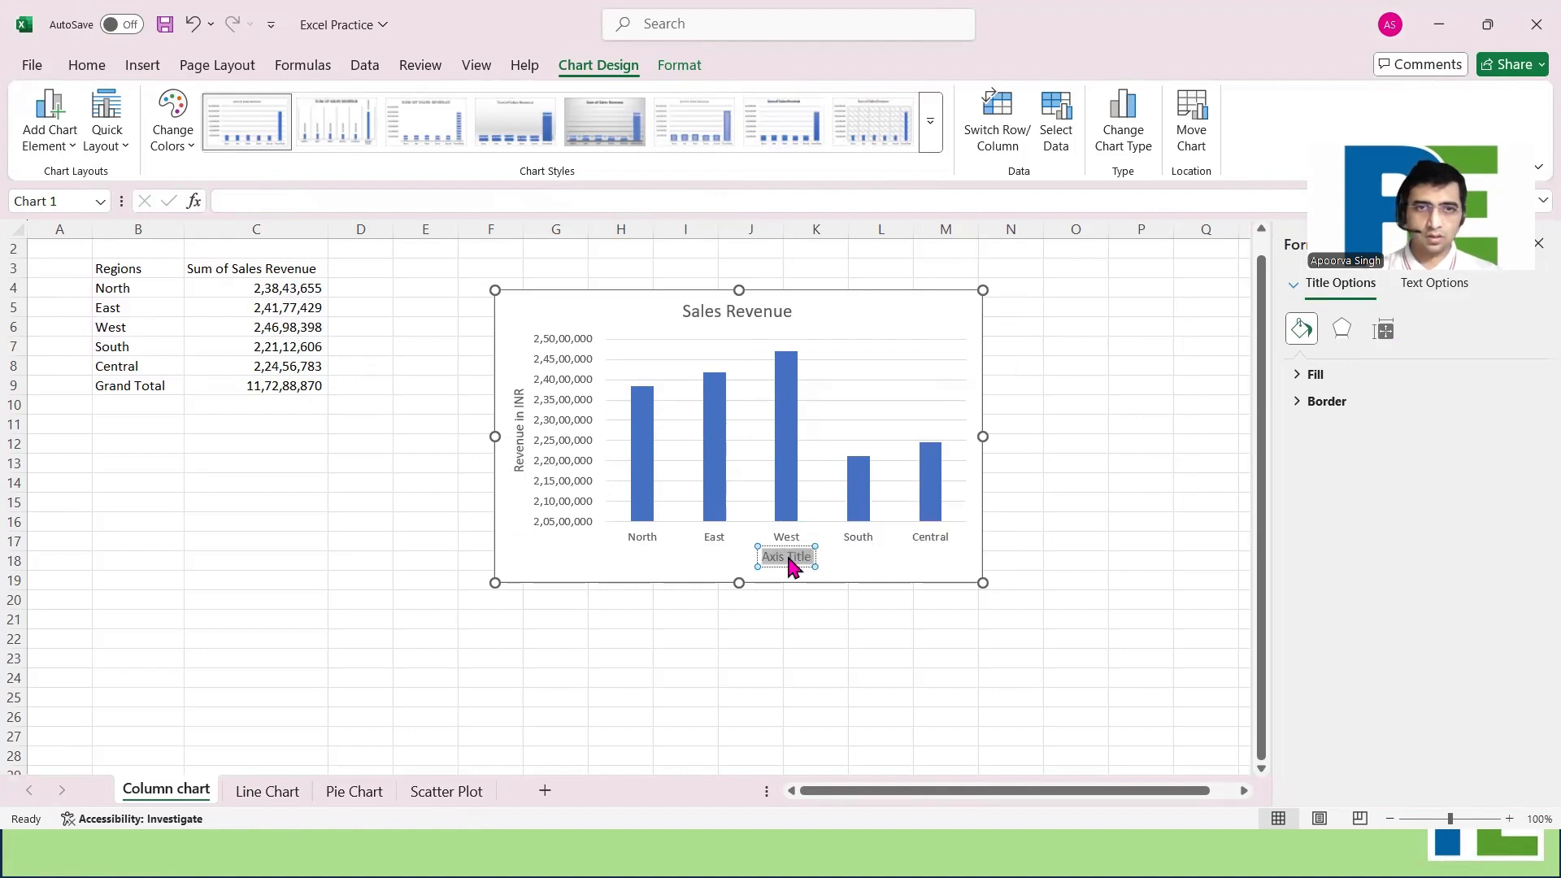
text(Region)
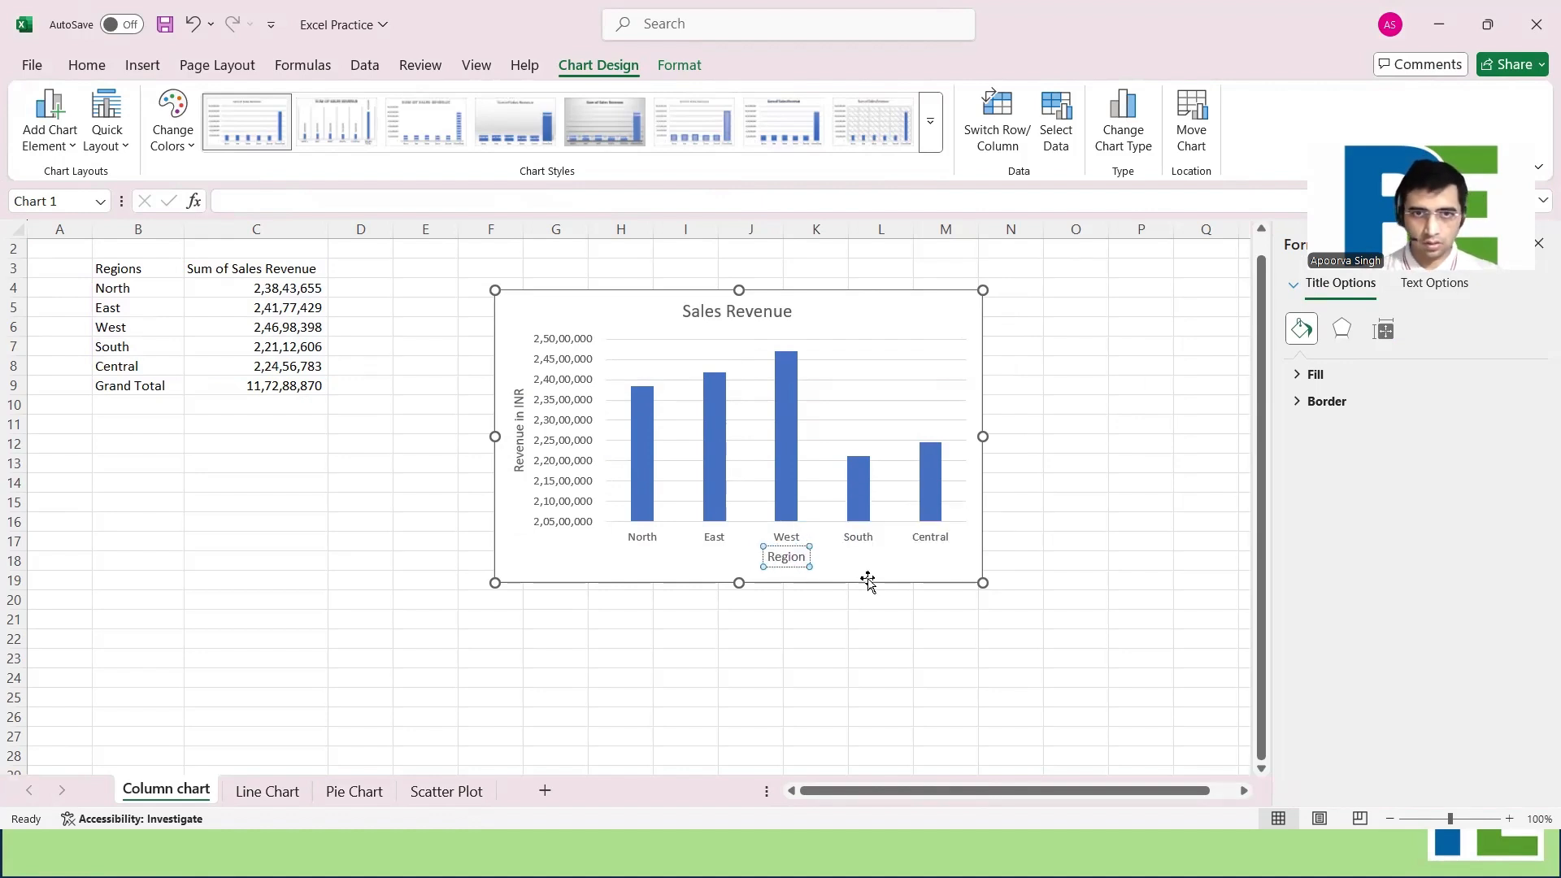
text(s)
click(1053, 602)
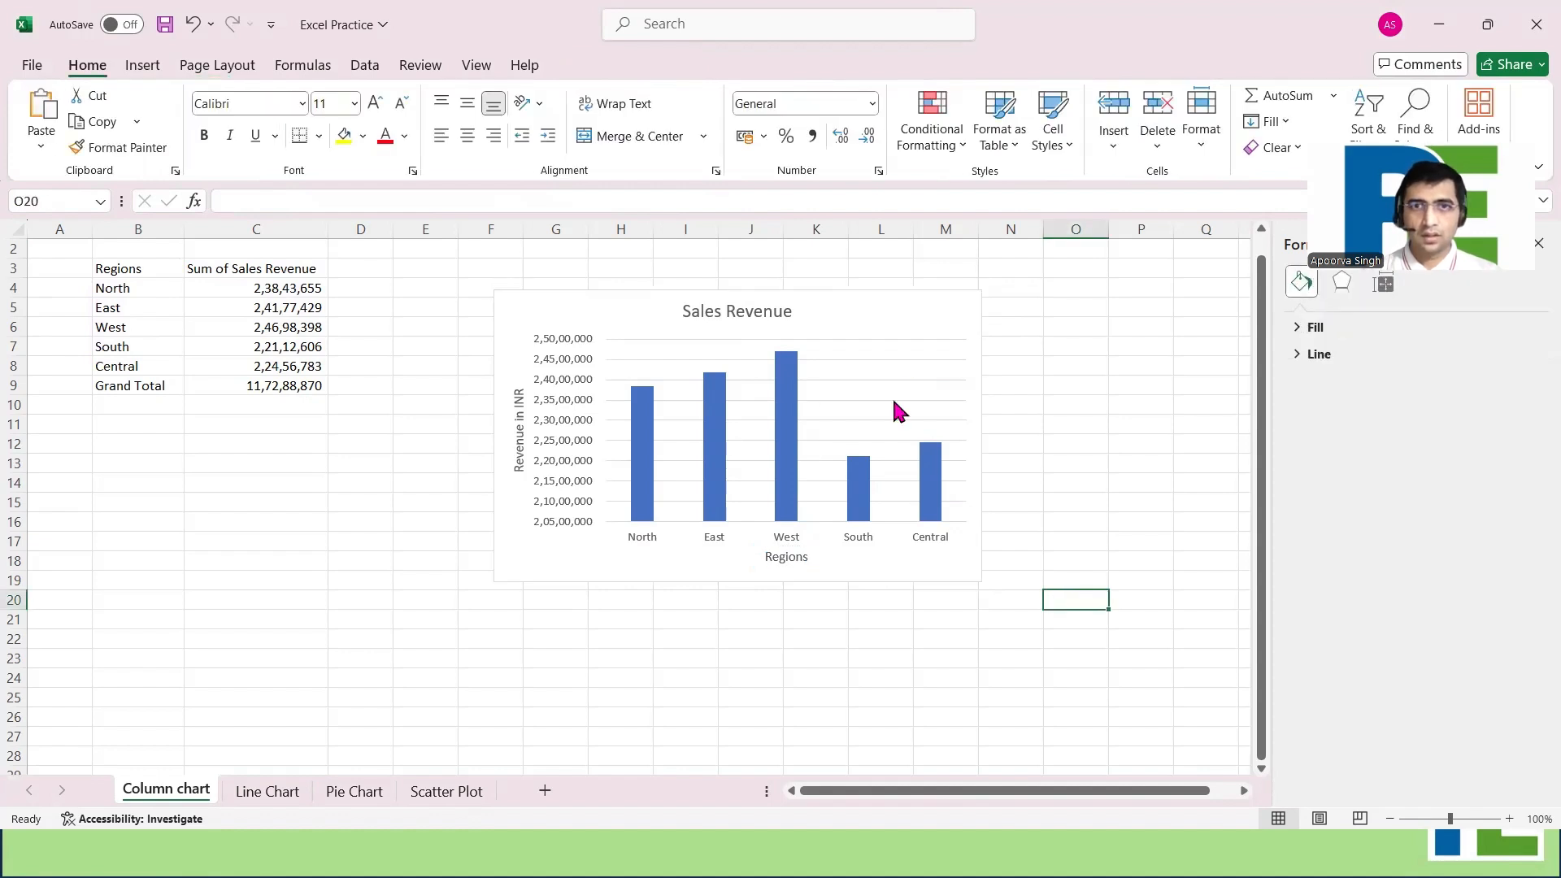
Add data labels to the chart's columns and position them at Inside End
click(931, 320)
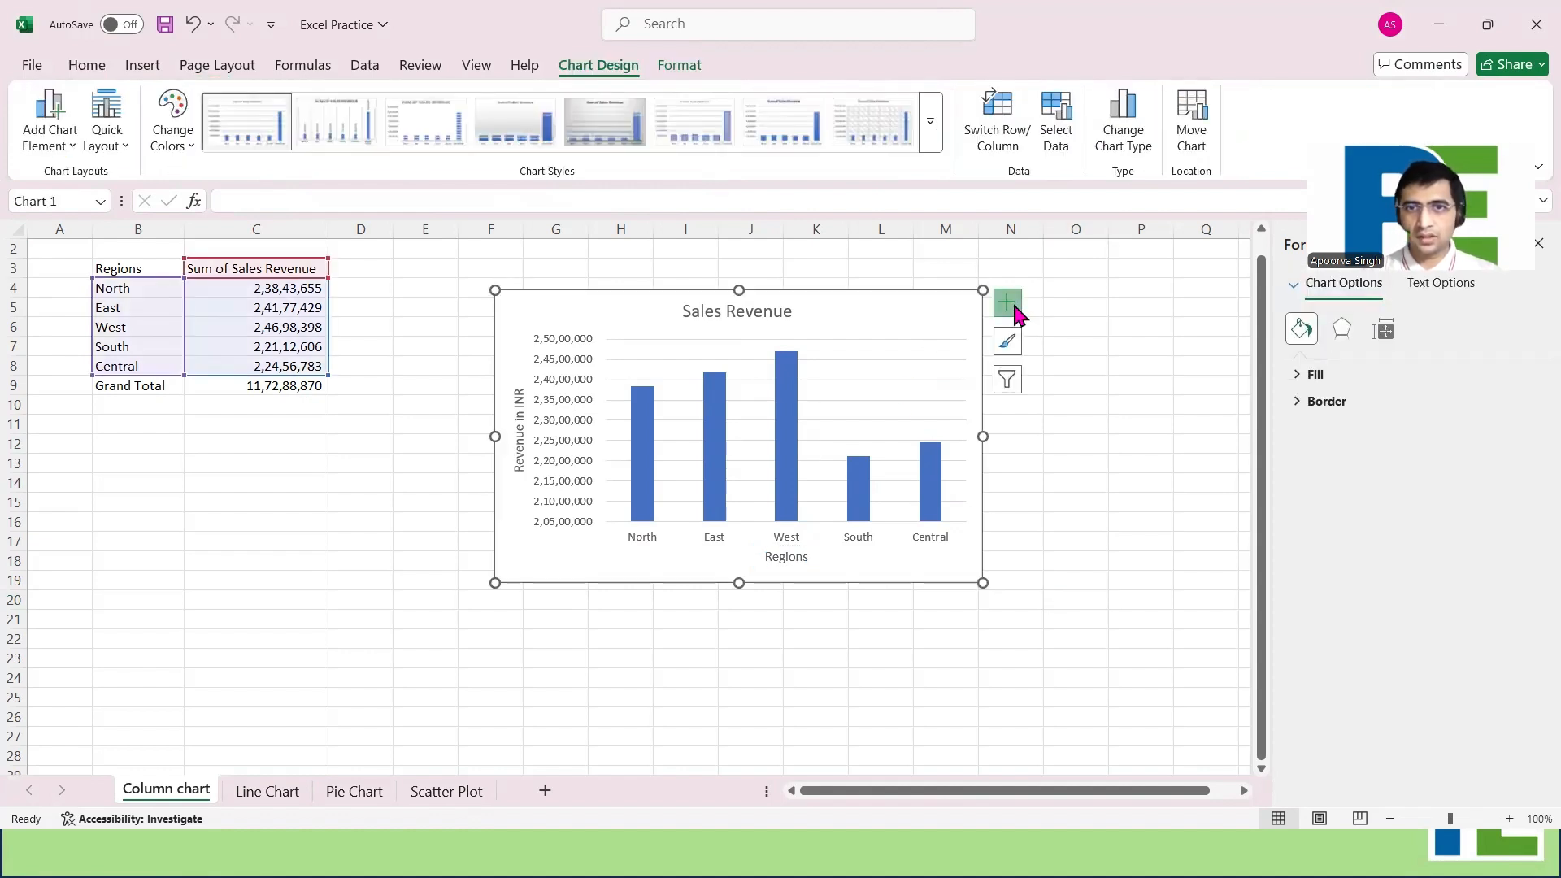
click(1016, 310)
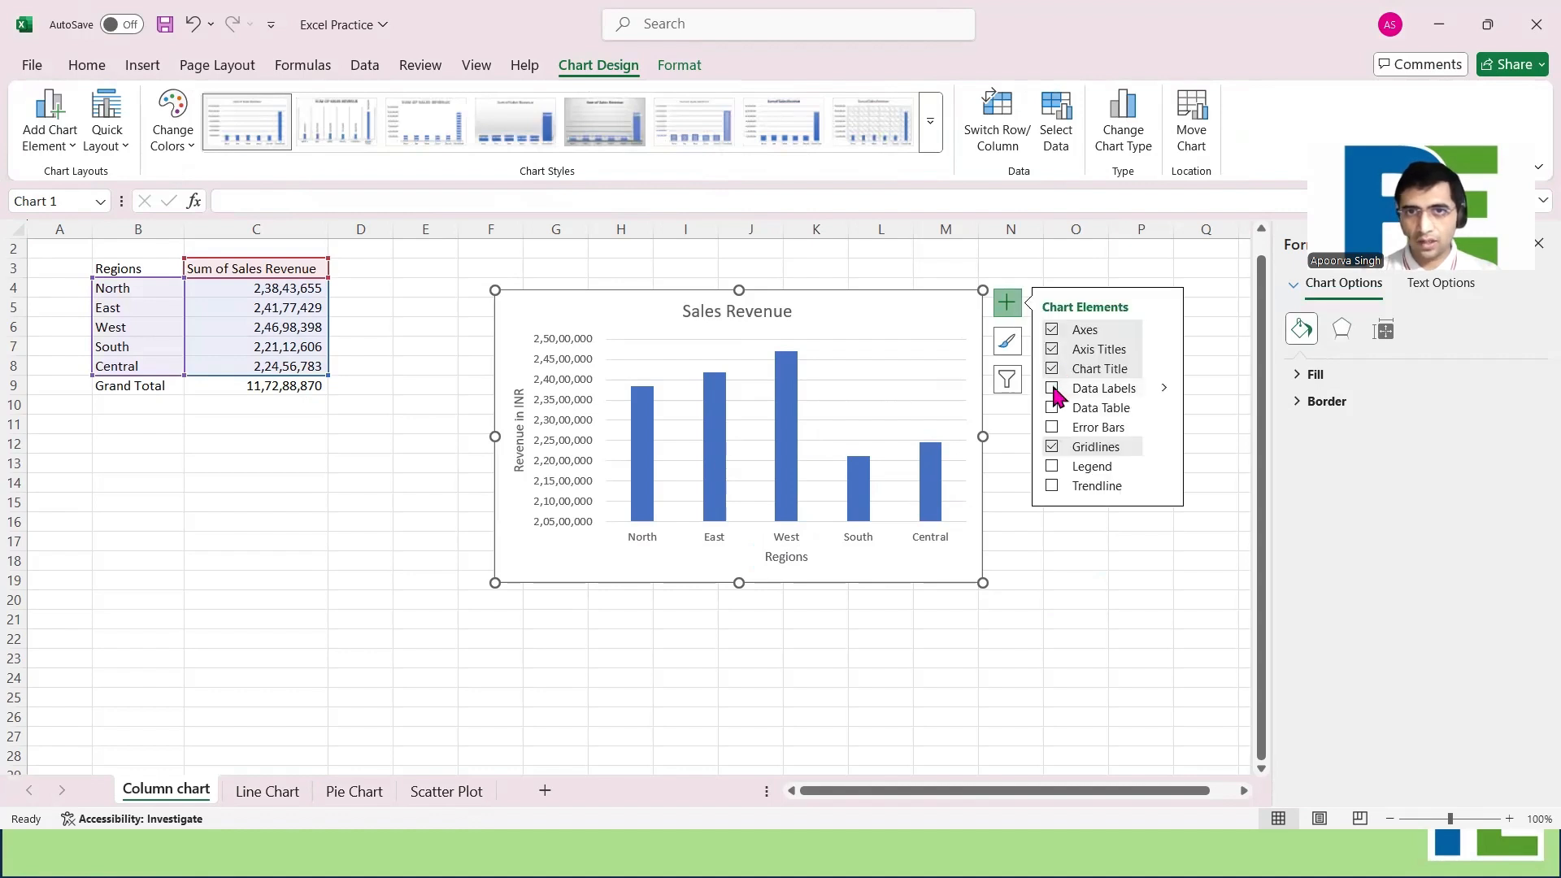
click(1053, 389)
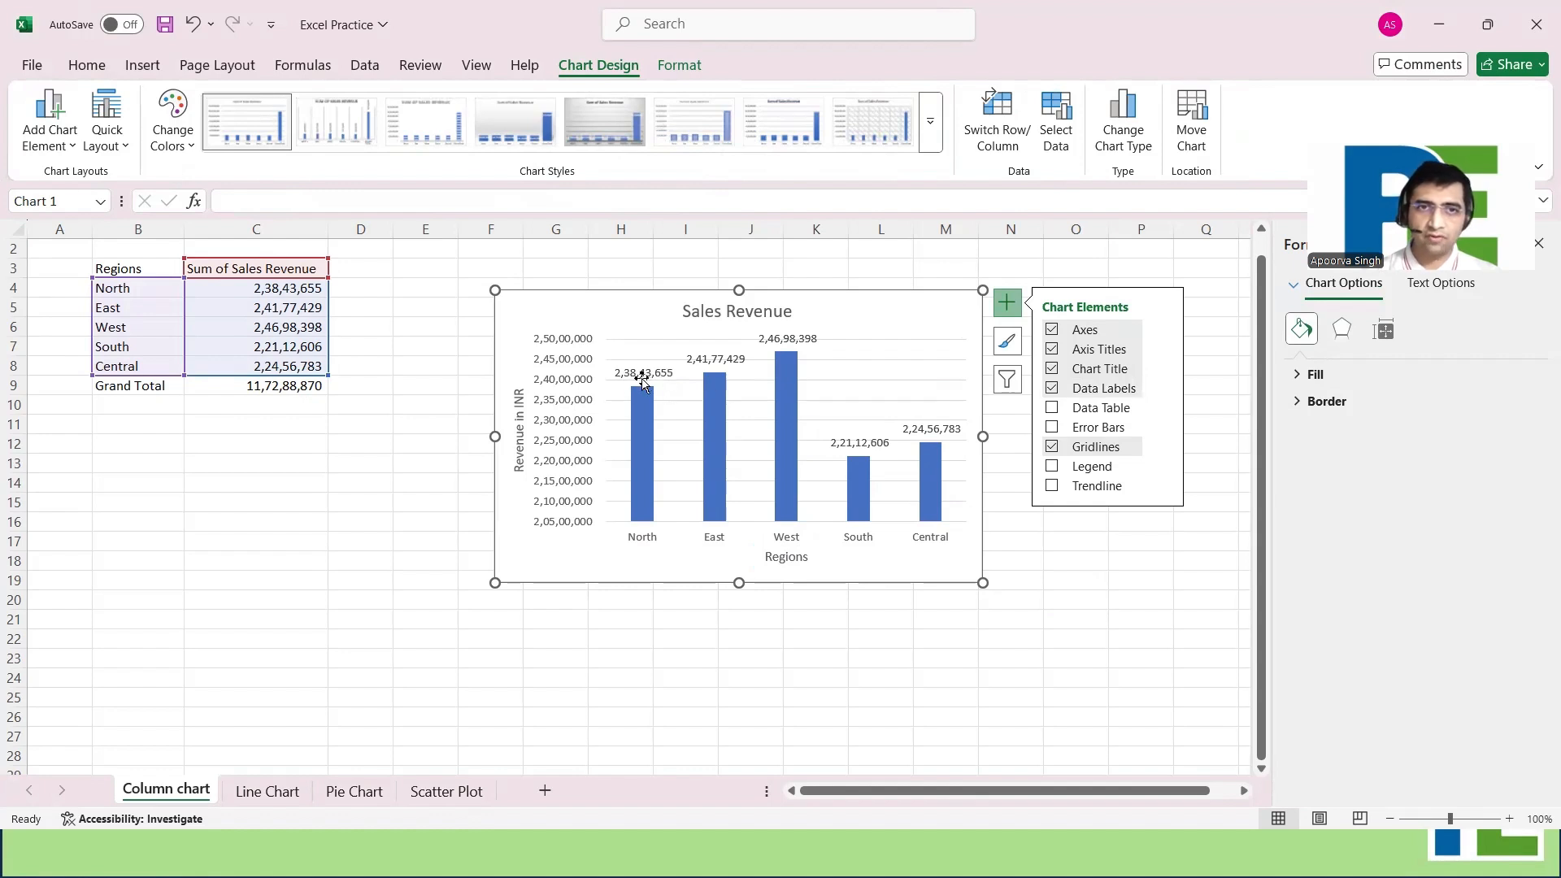
click(1089, 409)
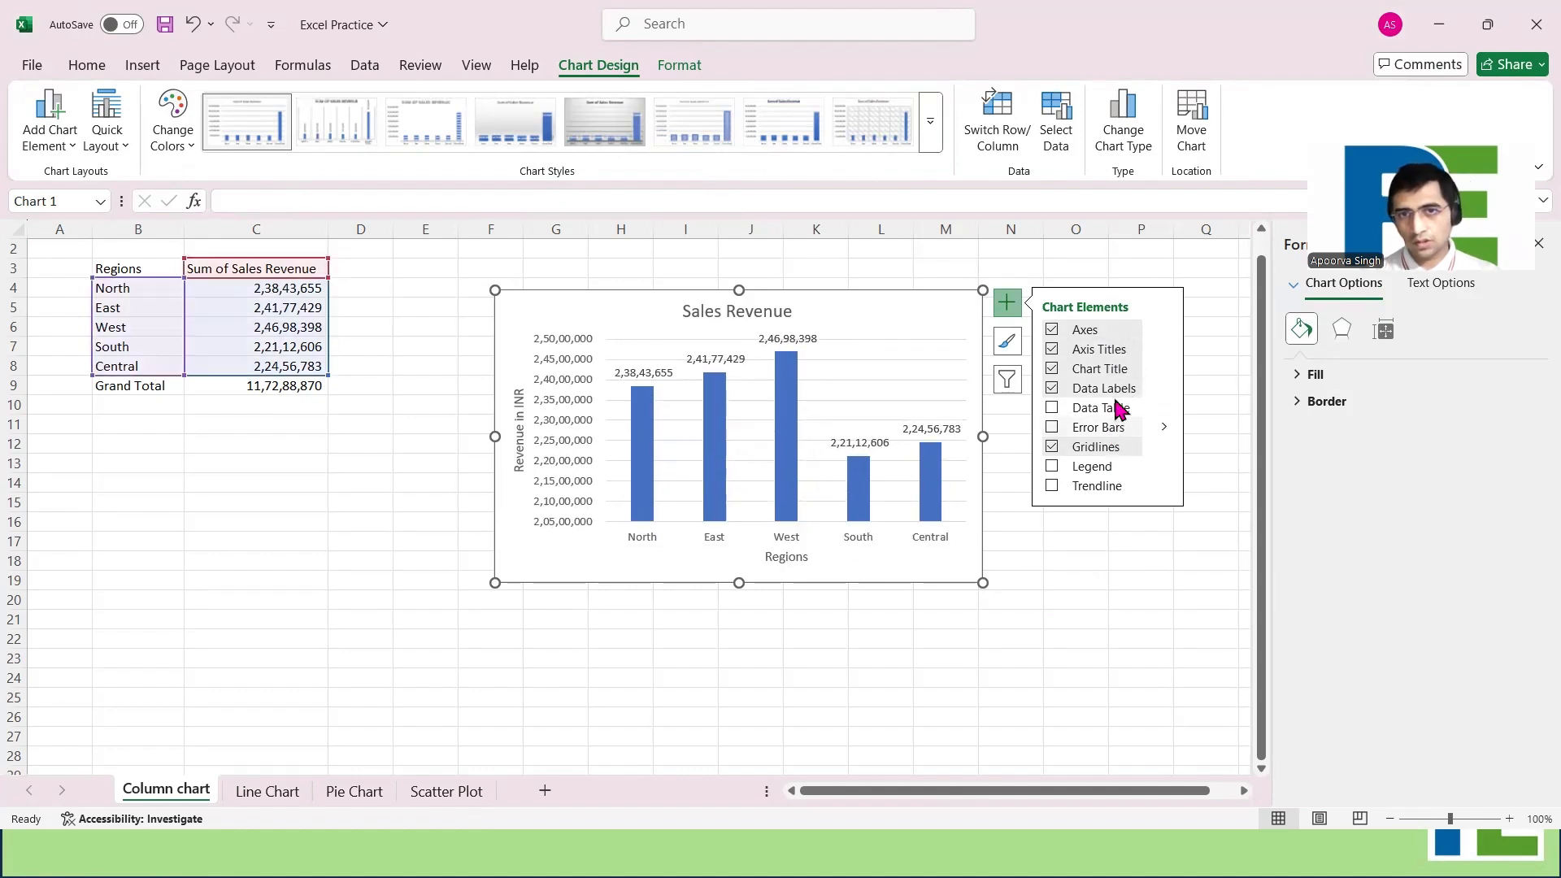
click(1165, 391)
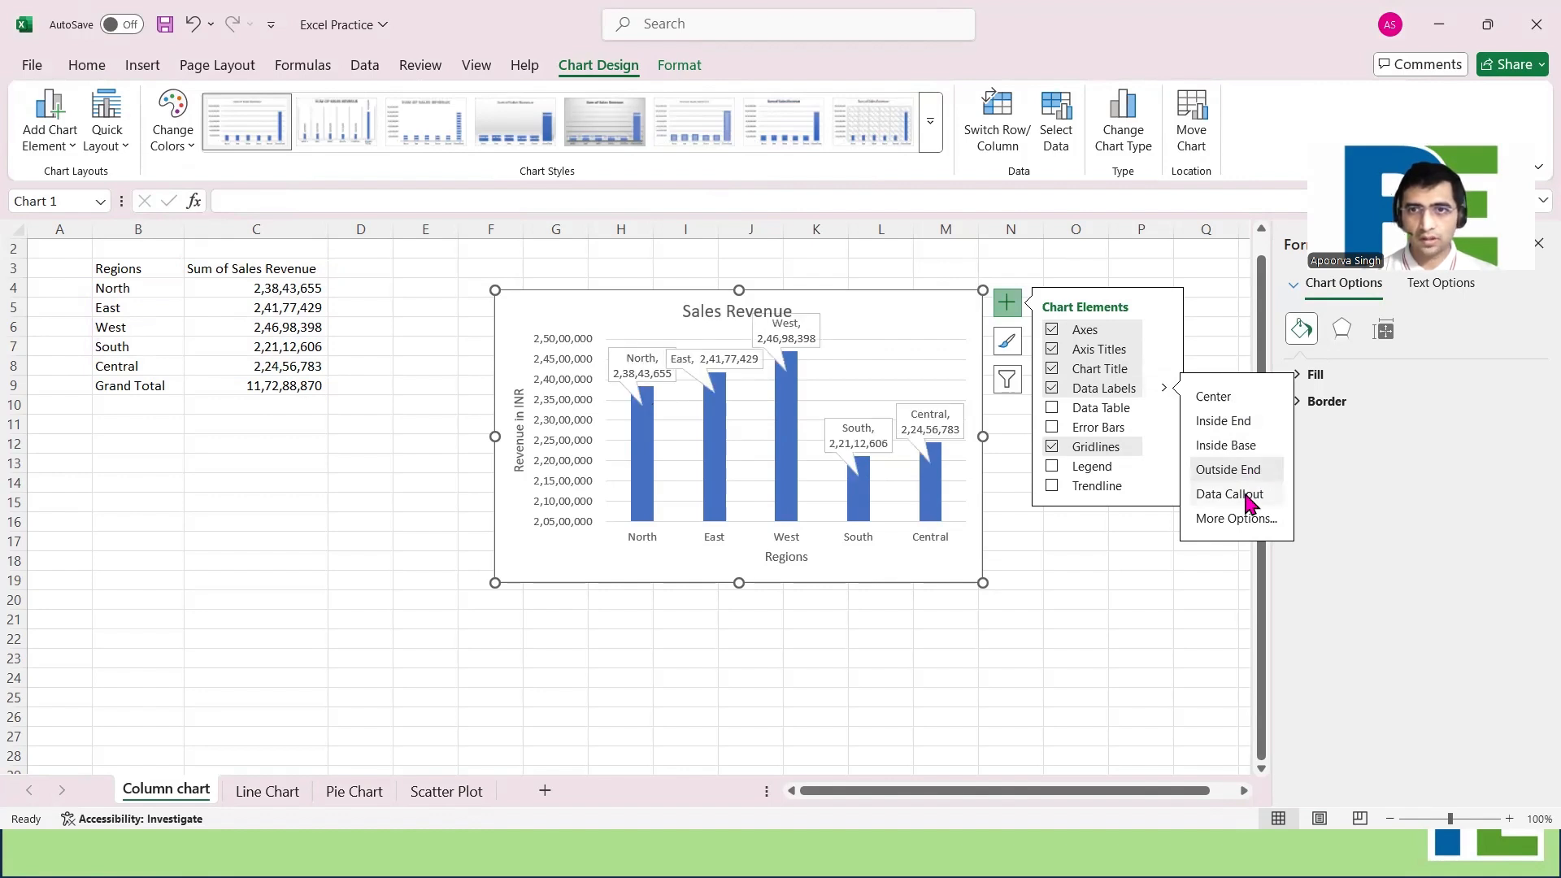
click(1229, 422)
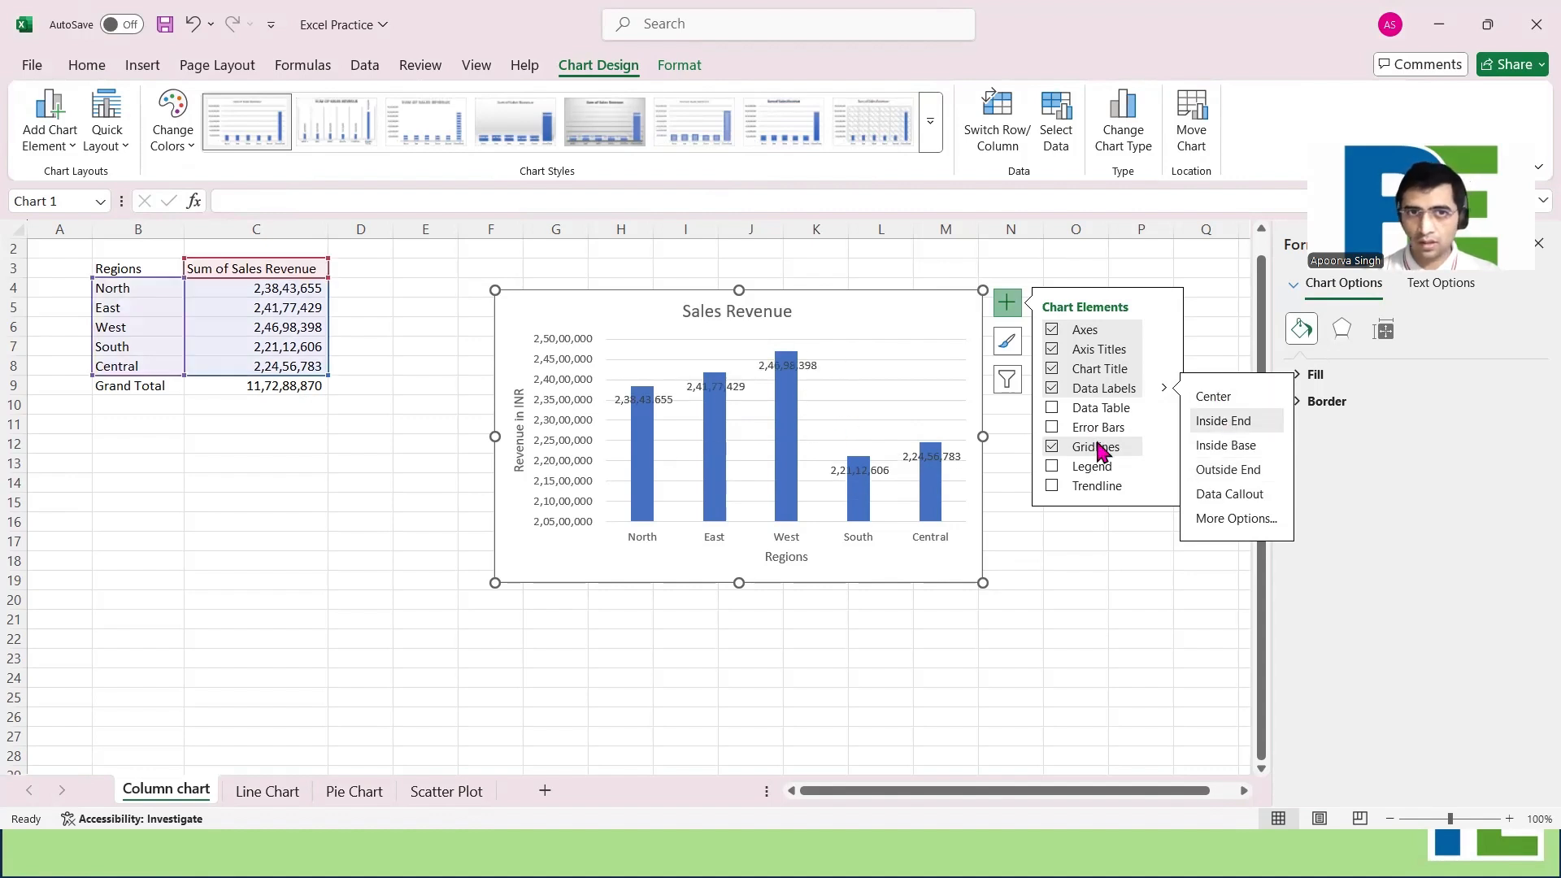
click(1050, 542)
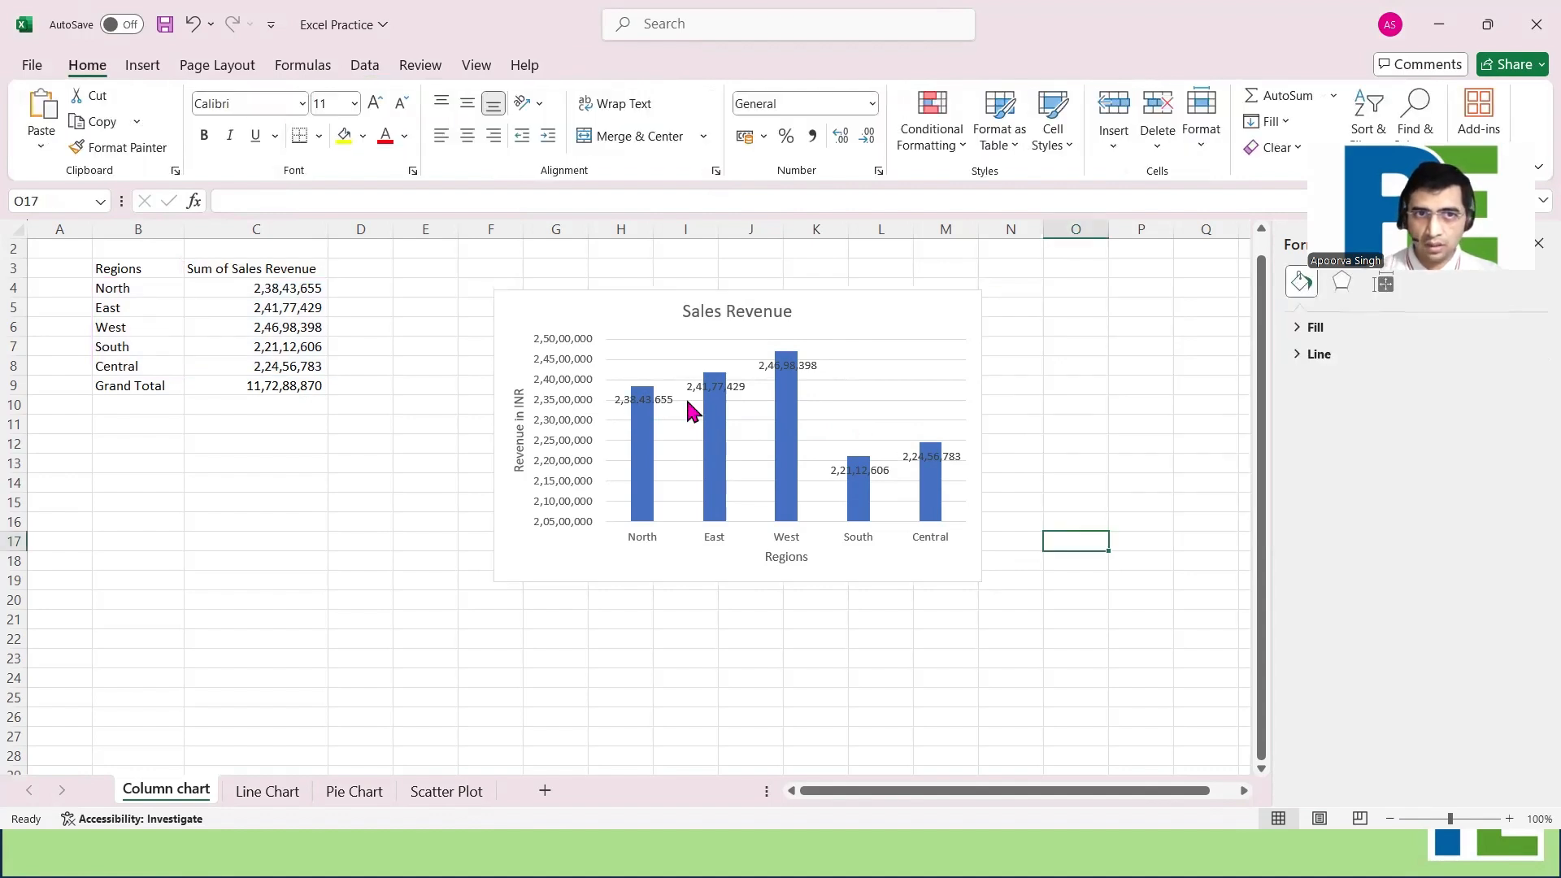
Give all the column data labels a white shape fill and a red outline
click(637, 401)
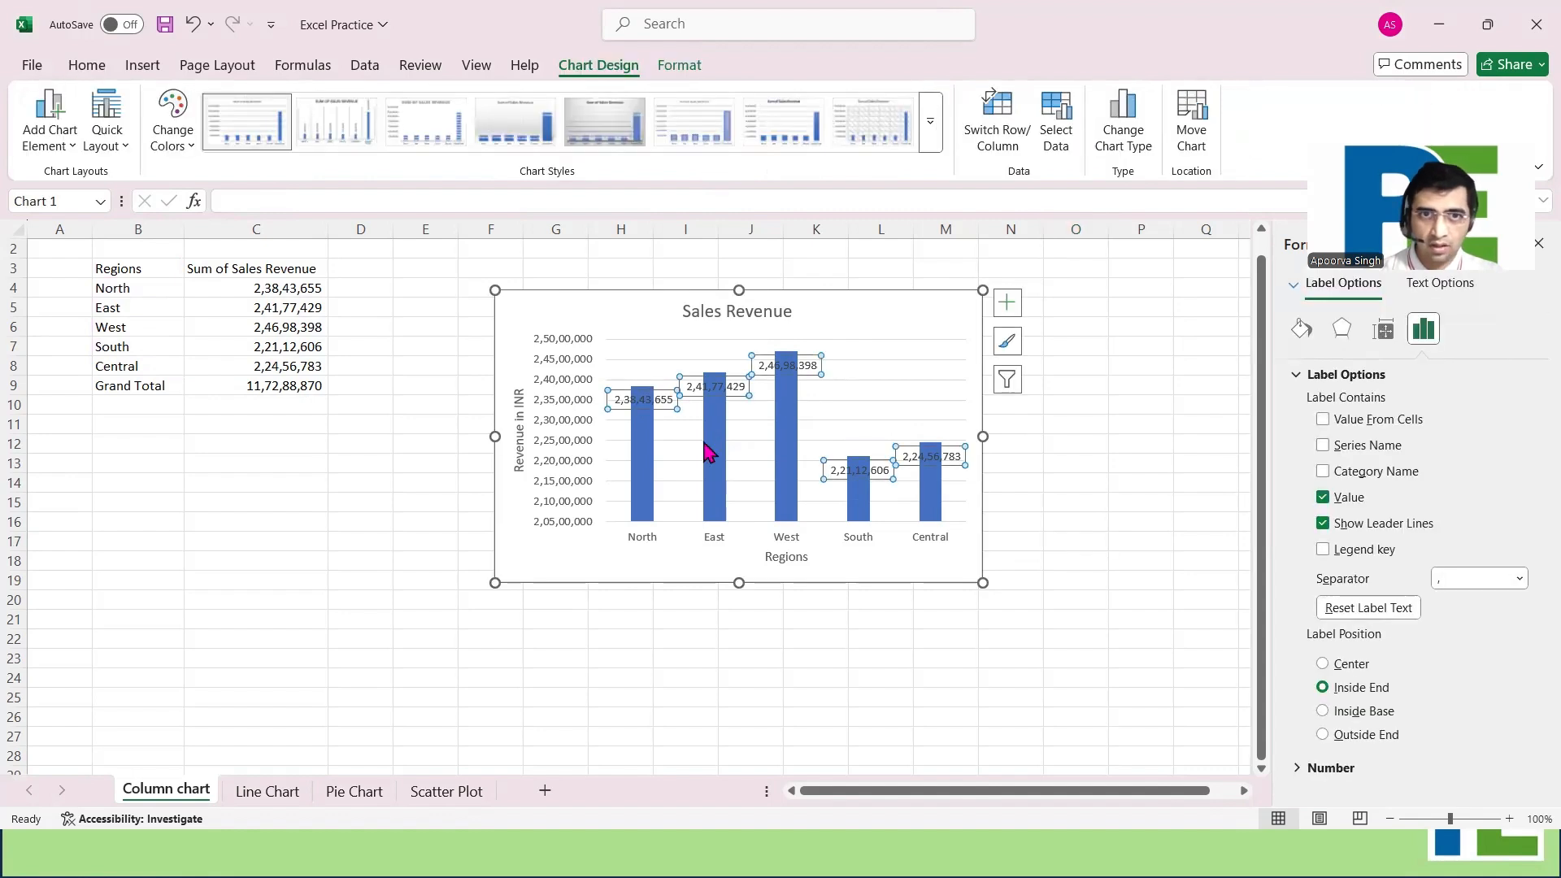
click(813, 638)
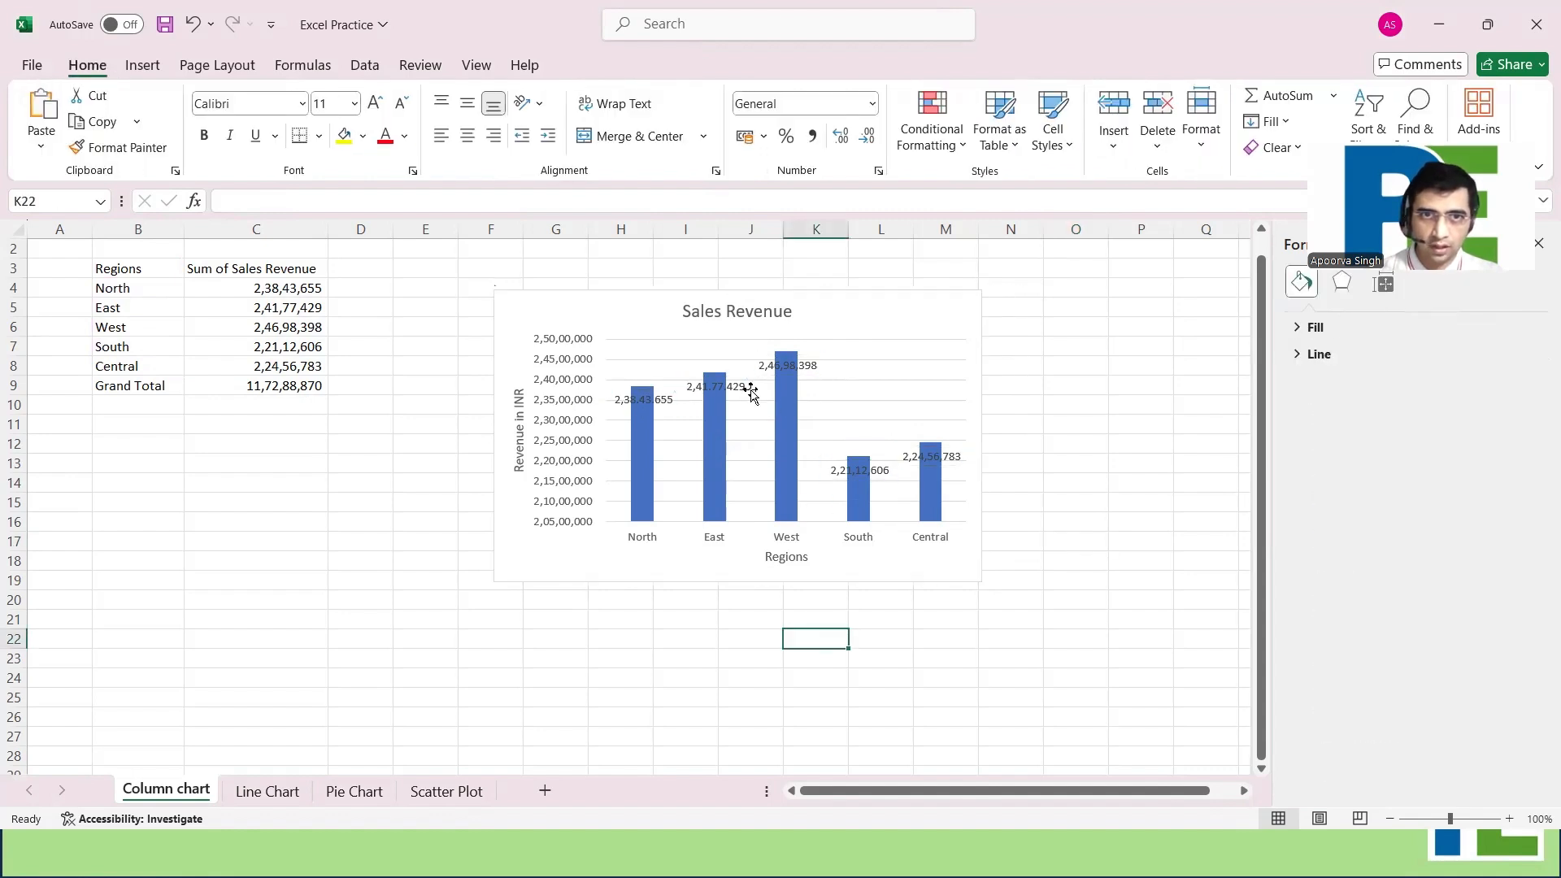
click(737, 388)
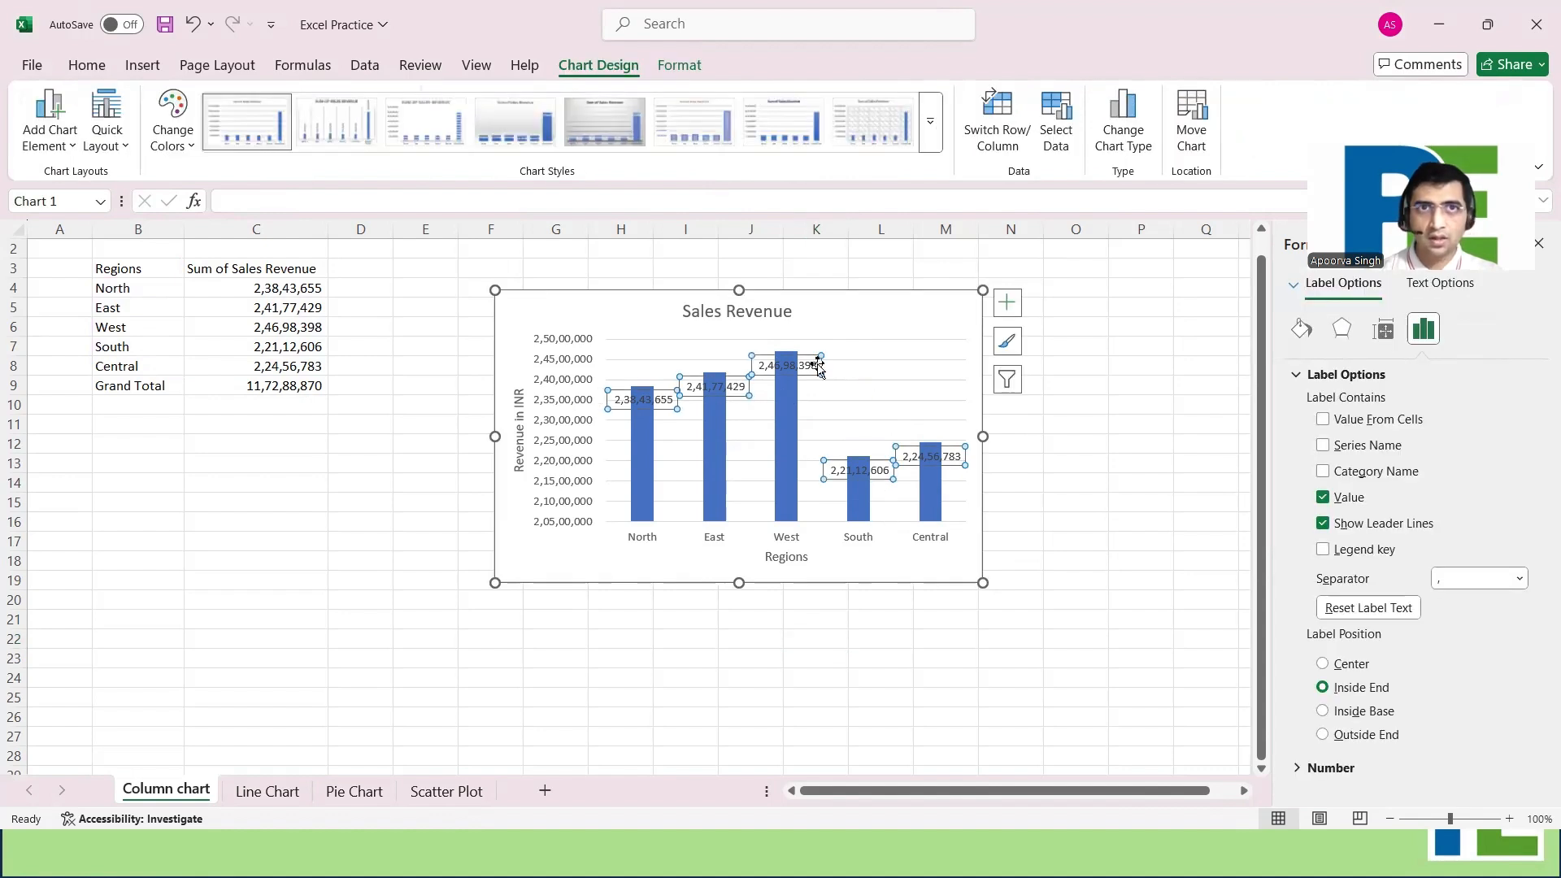
click(677, 67)
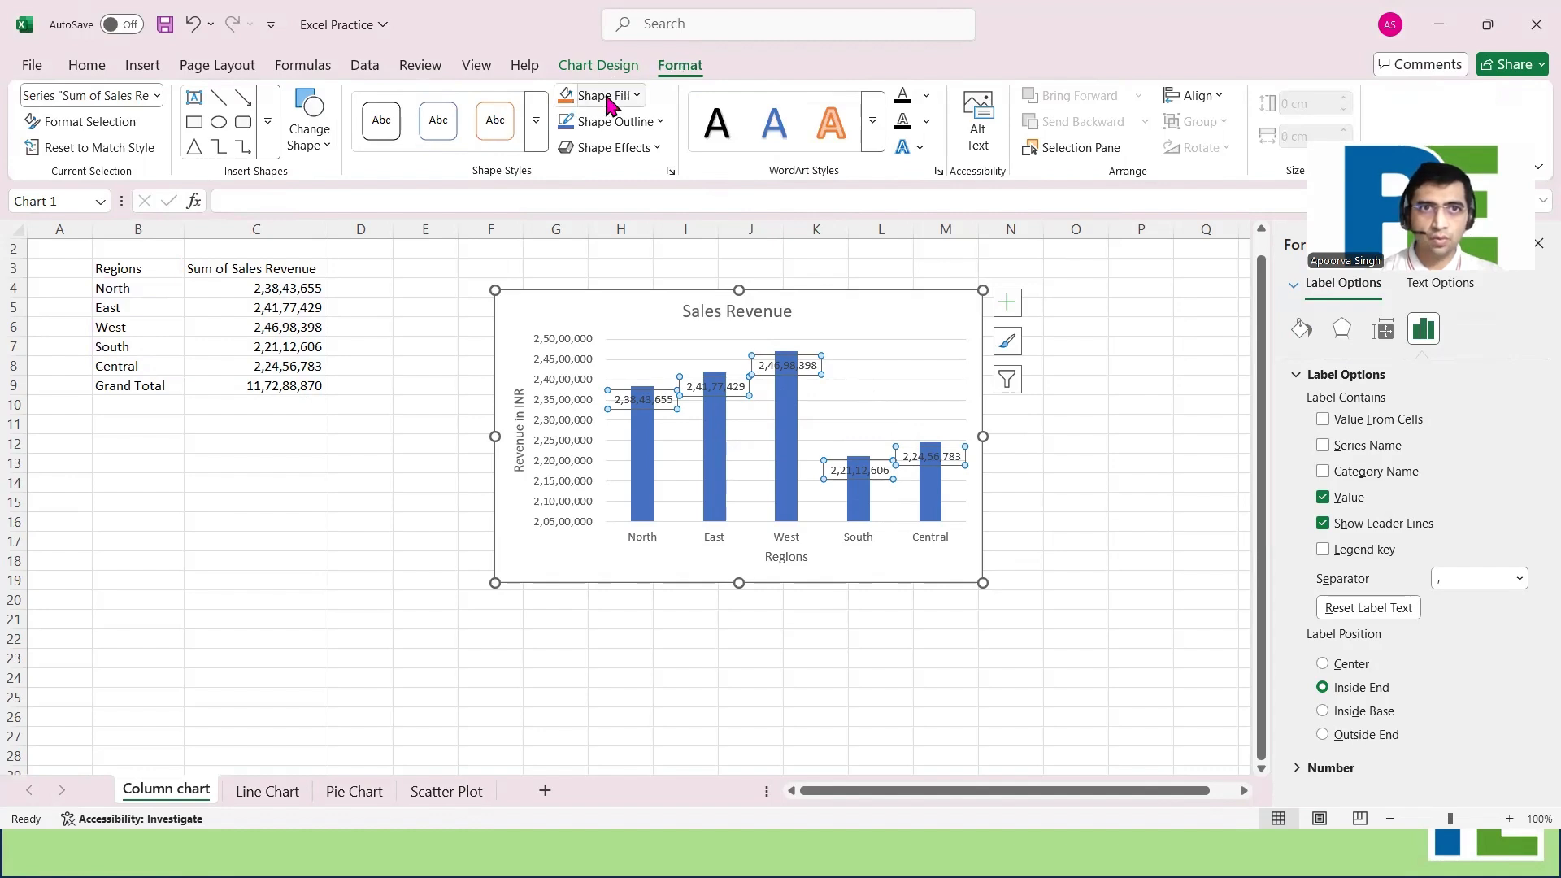
click(574, 220)
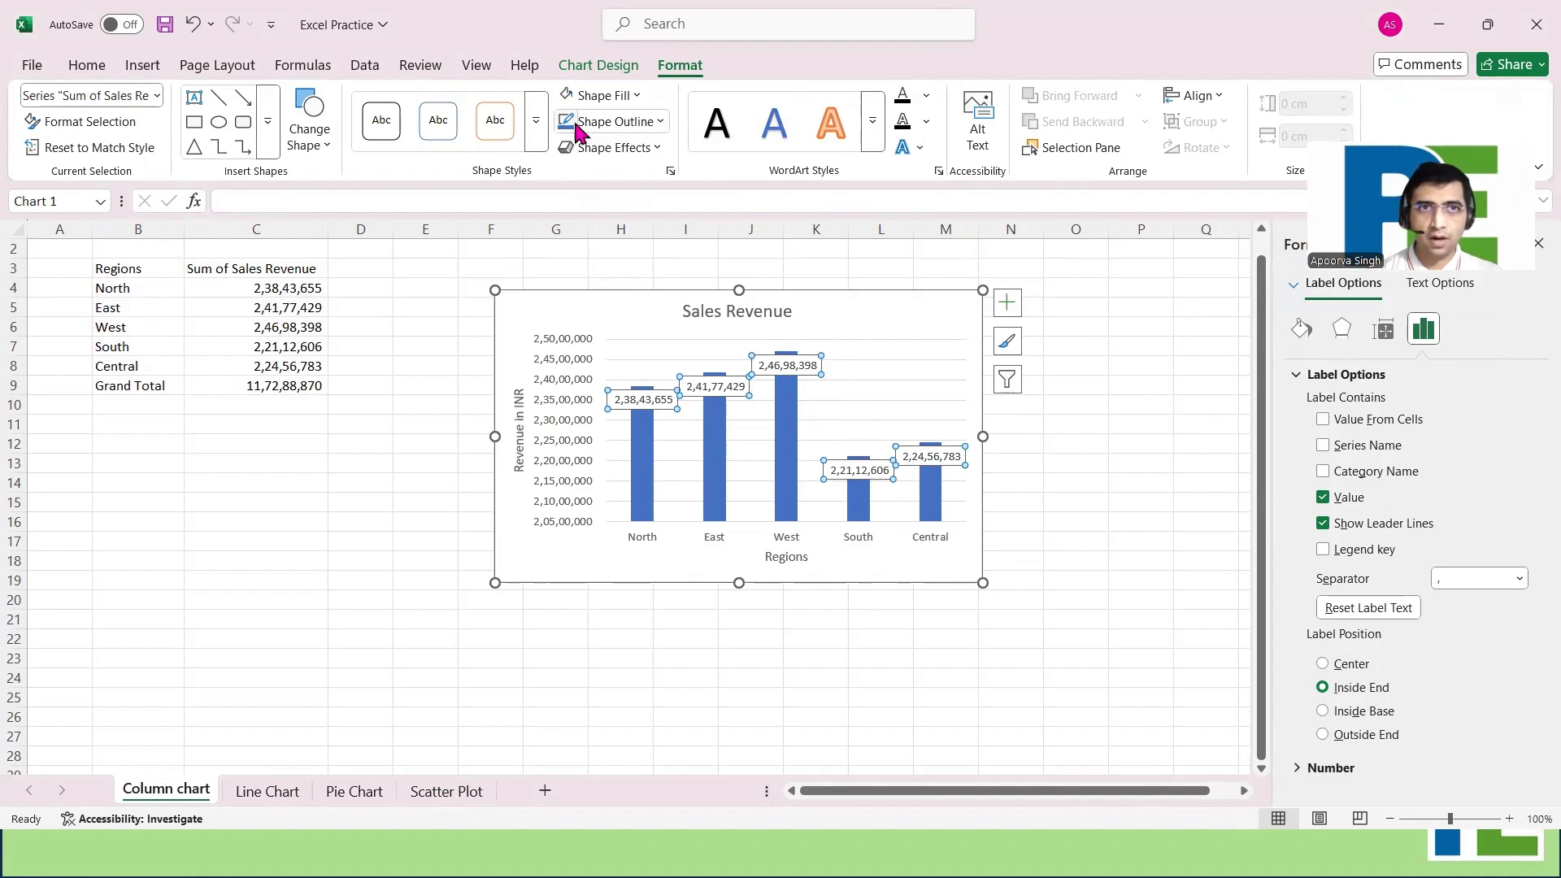
click(605, 126)
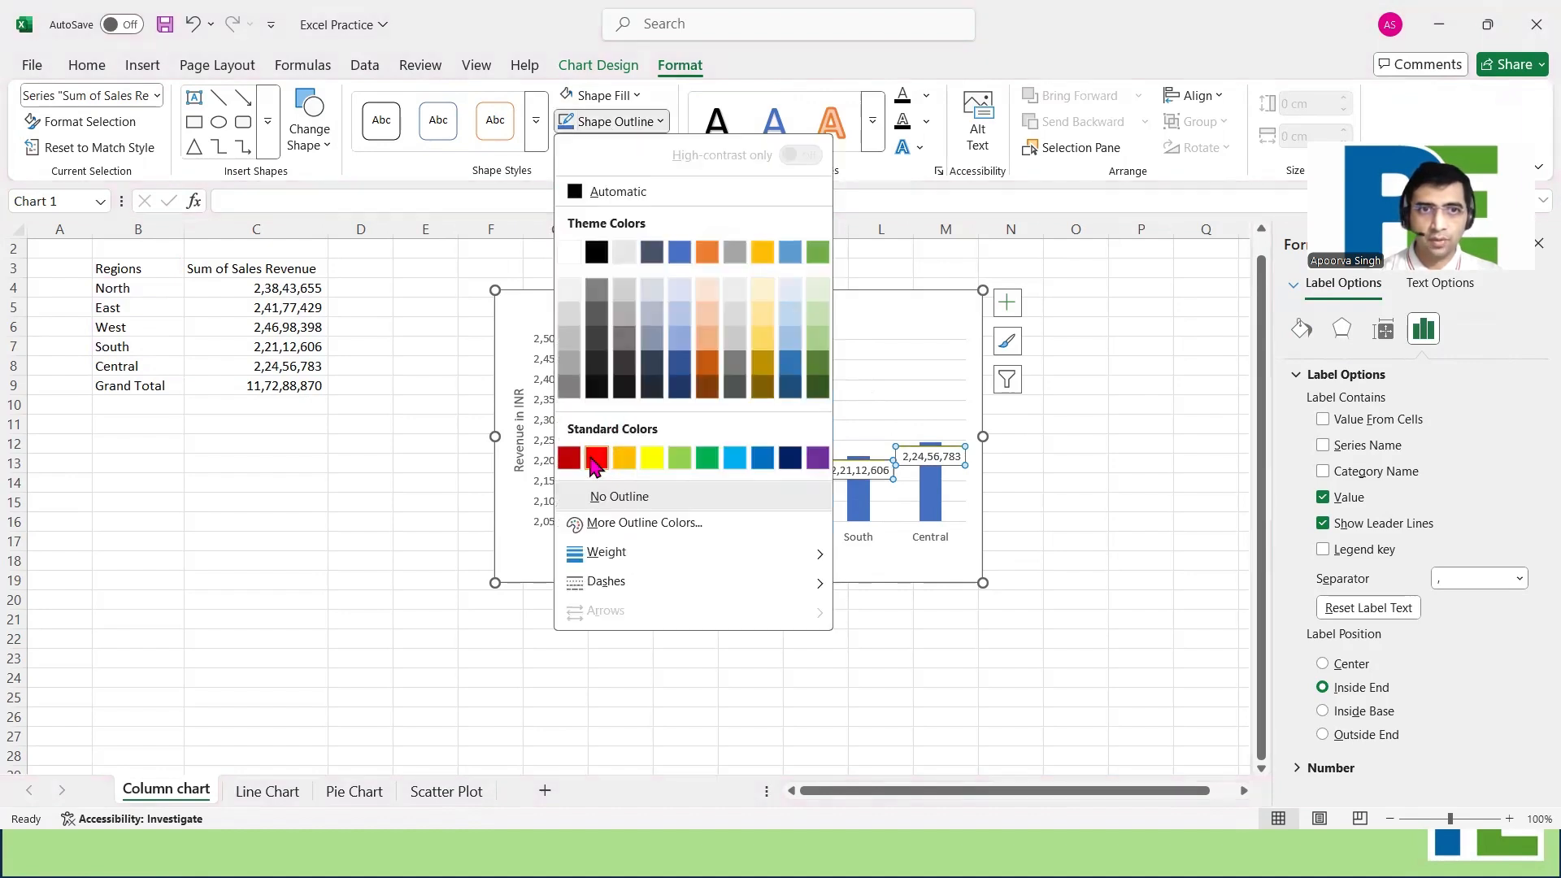
click(596, 460)
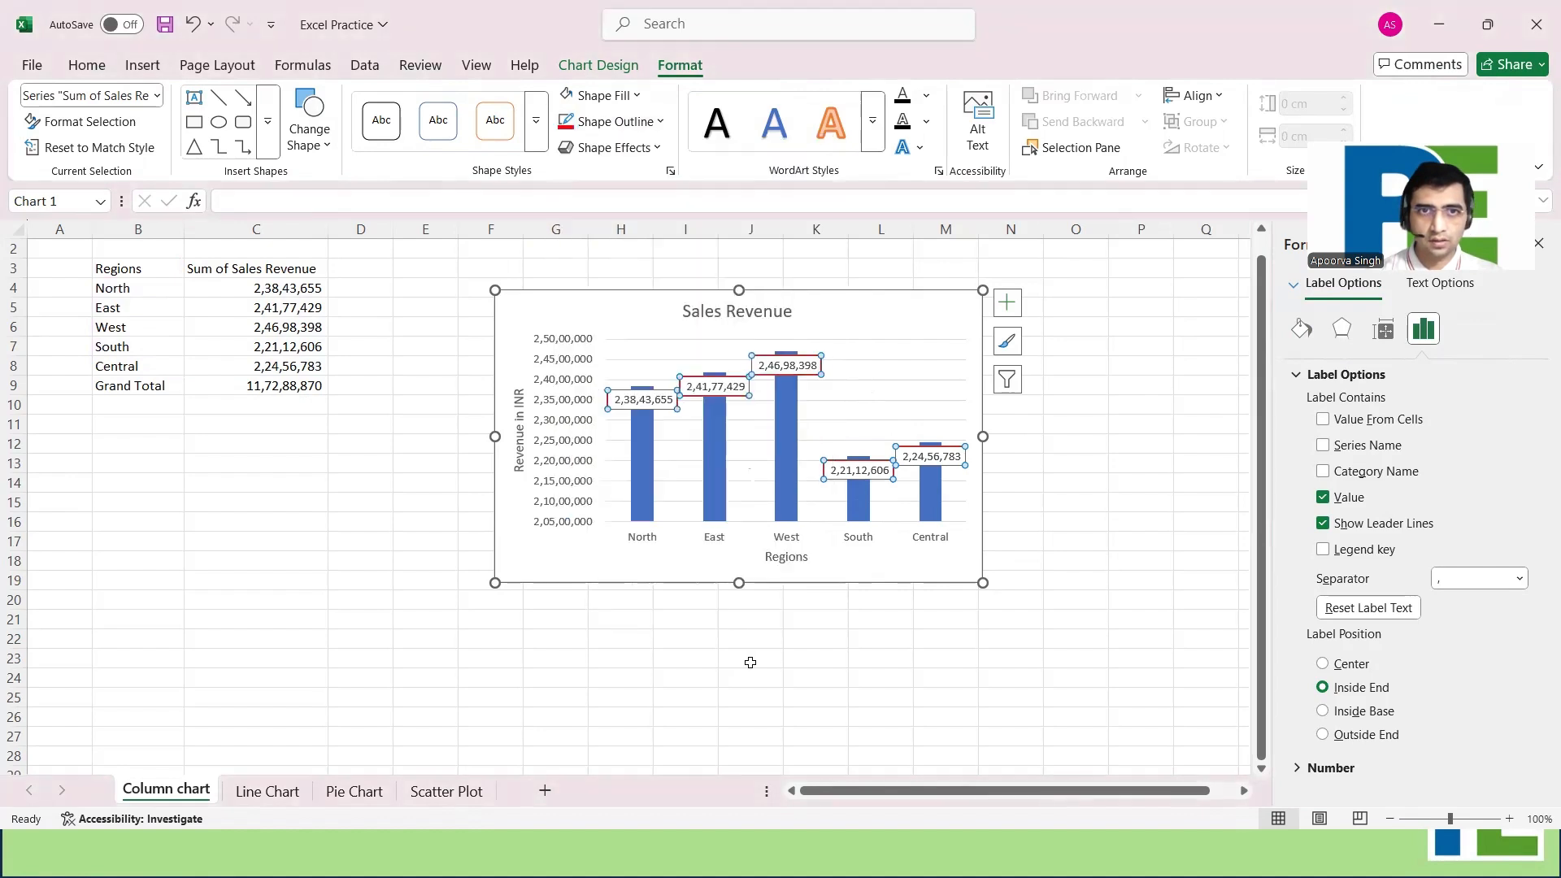
Delete the vertical value axis and the horizontal gridlines from the column chart
click(748, 660)
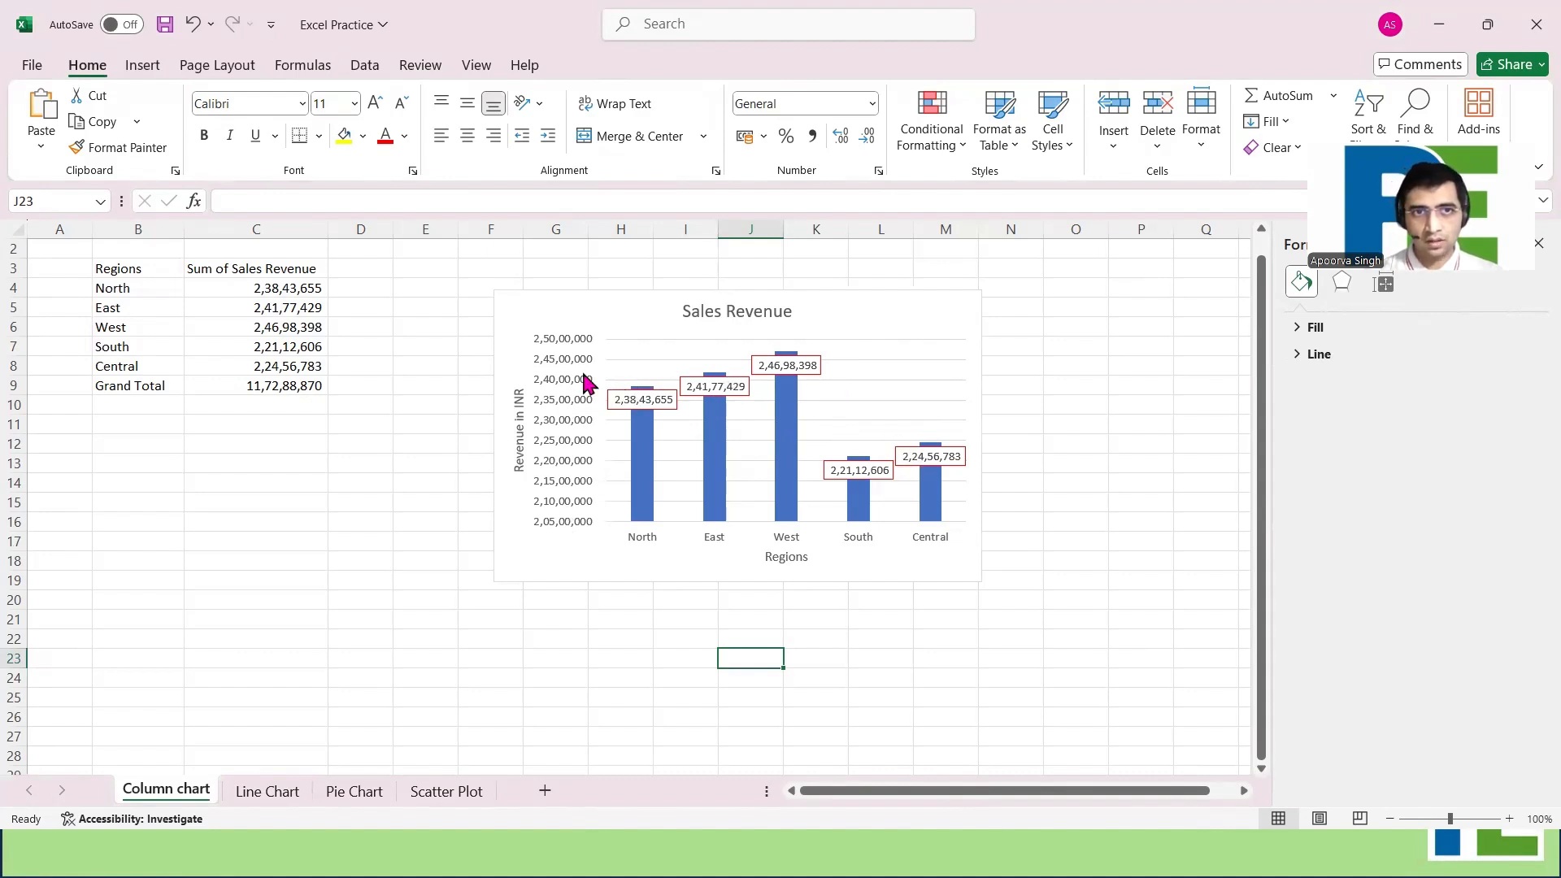
click(569, 430)
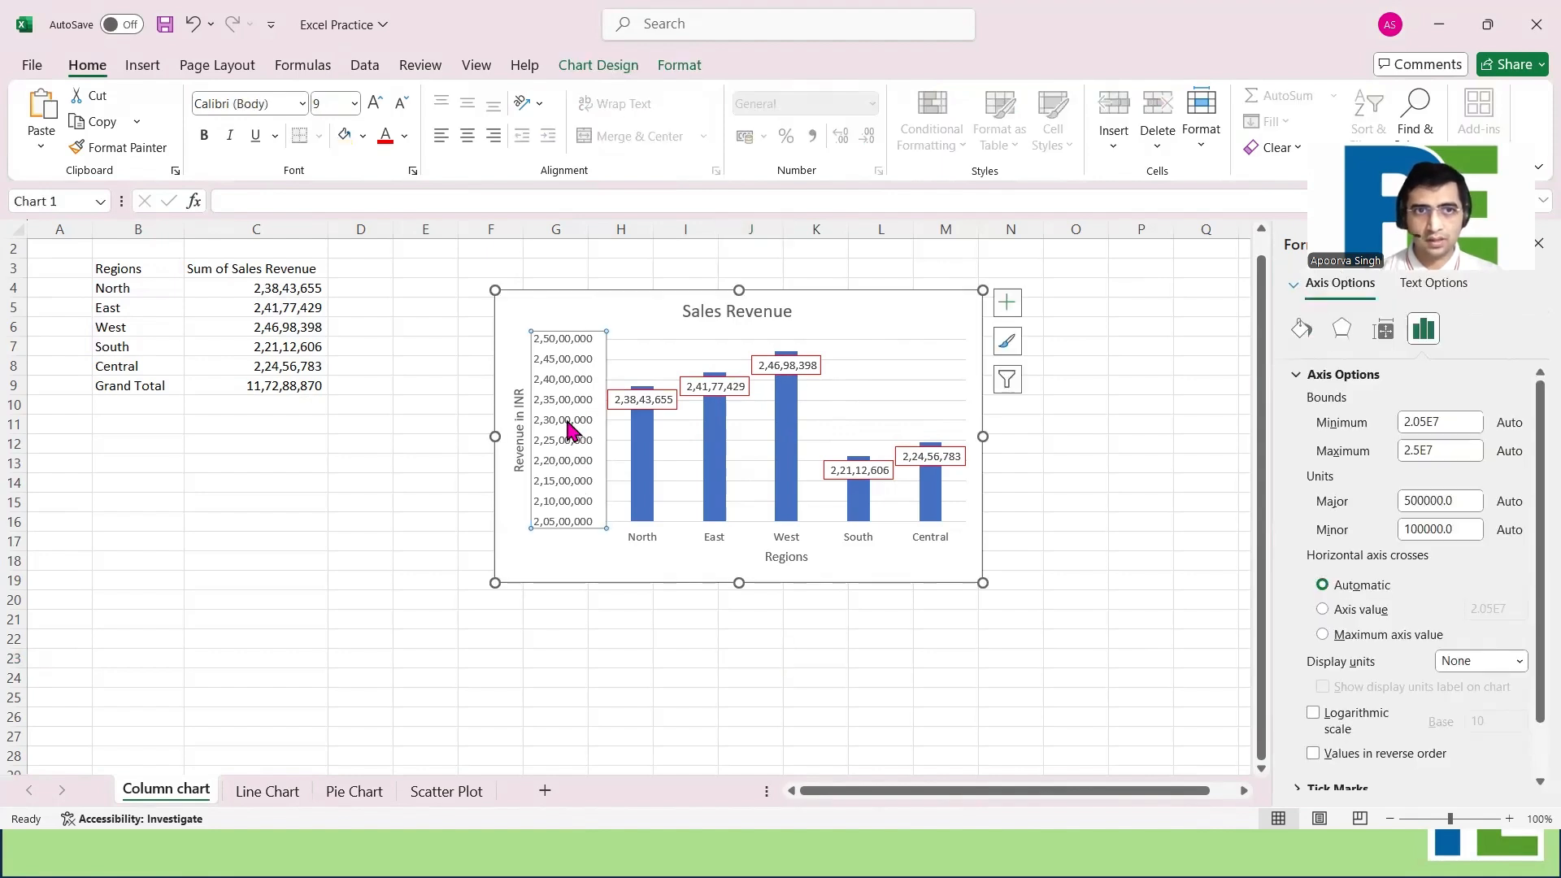
key(Delete)
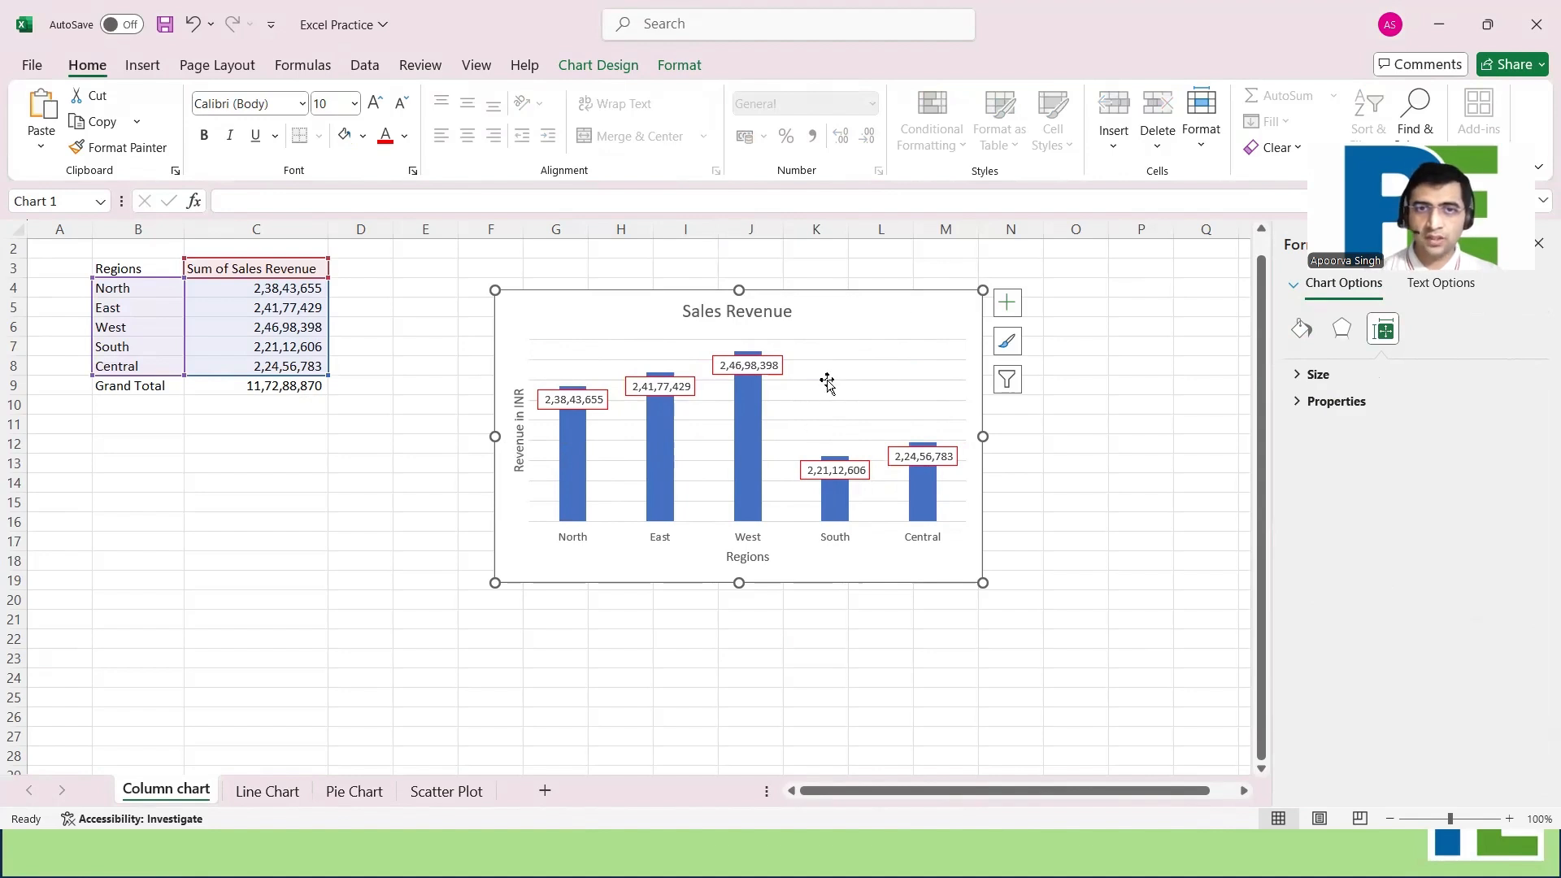
click(903, 360)
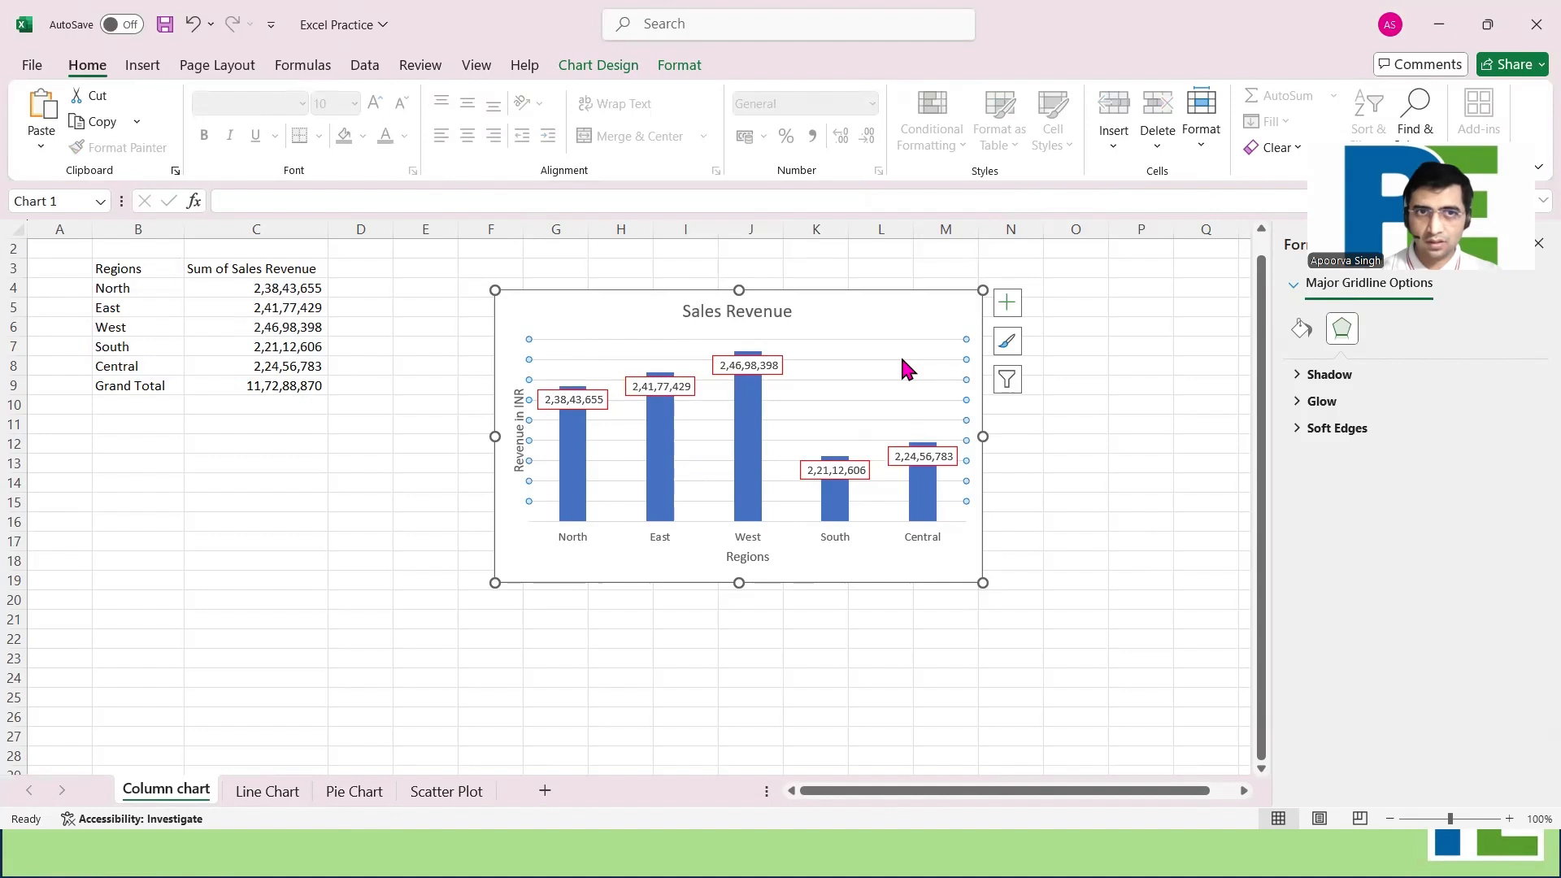
click(933, 361)
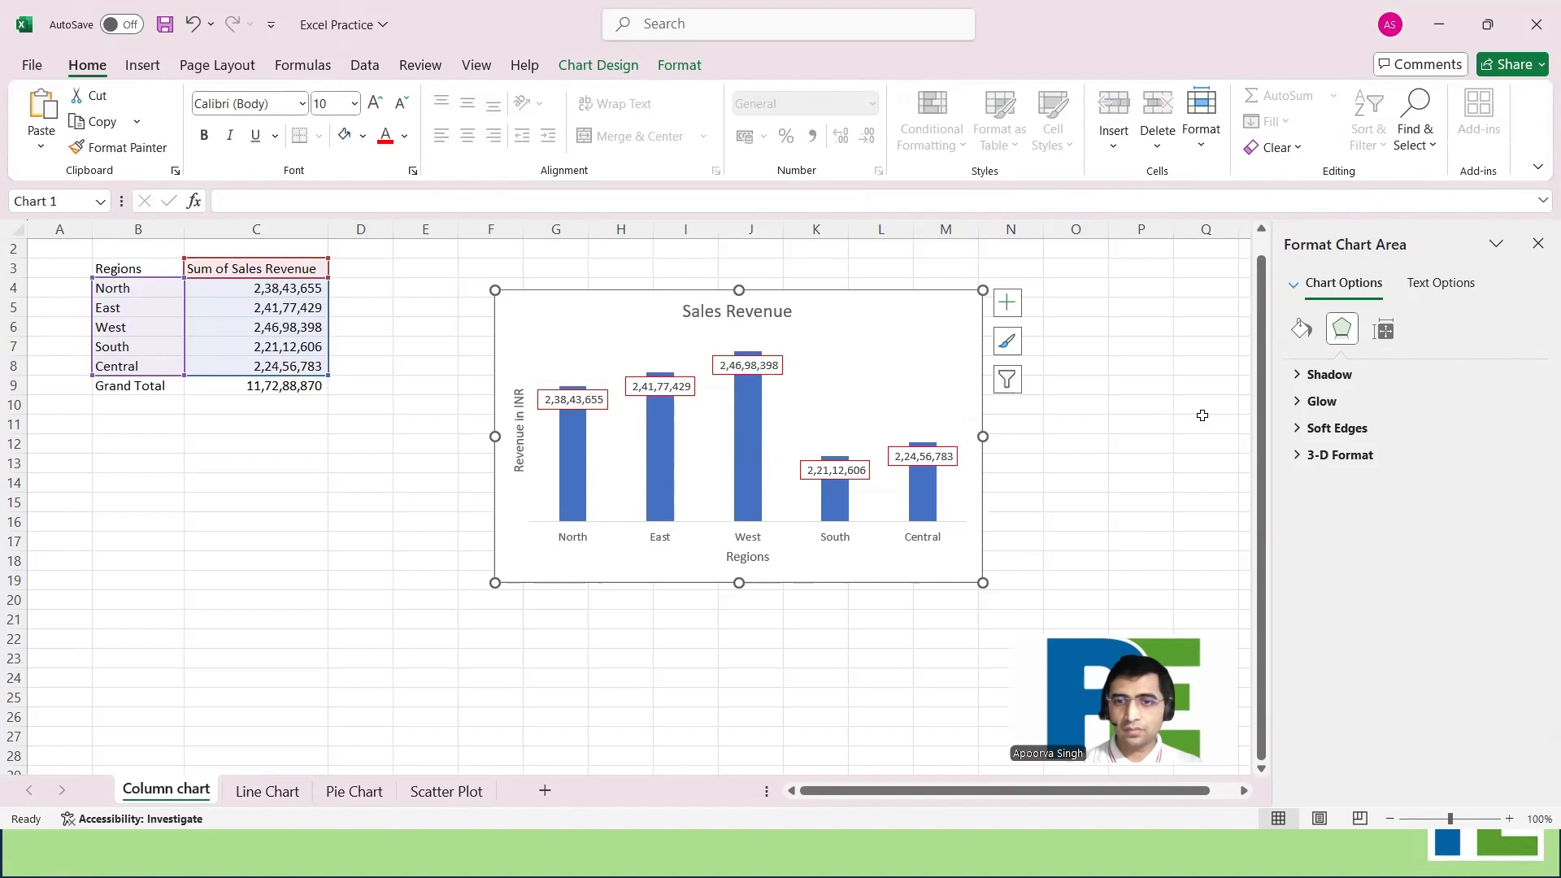
Give the text of all the column data labels a solid green outline
click(742, 364)
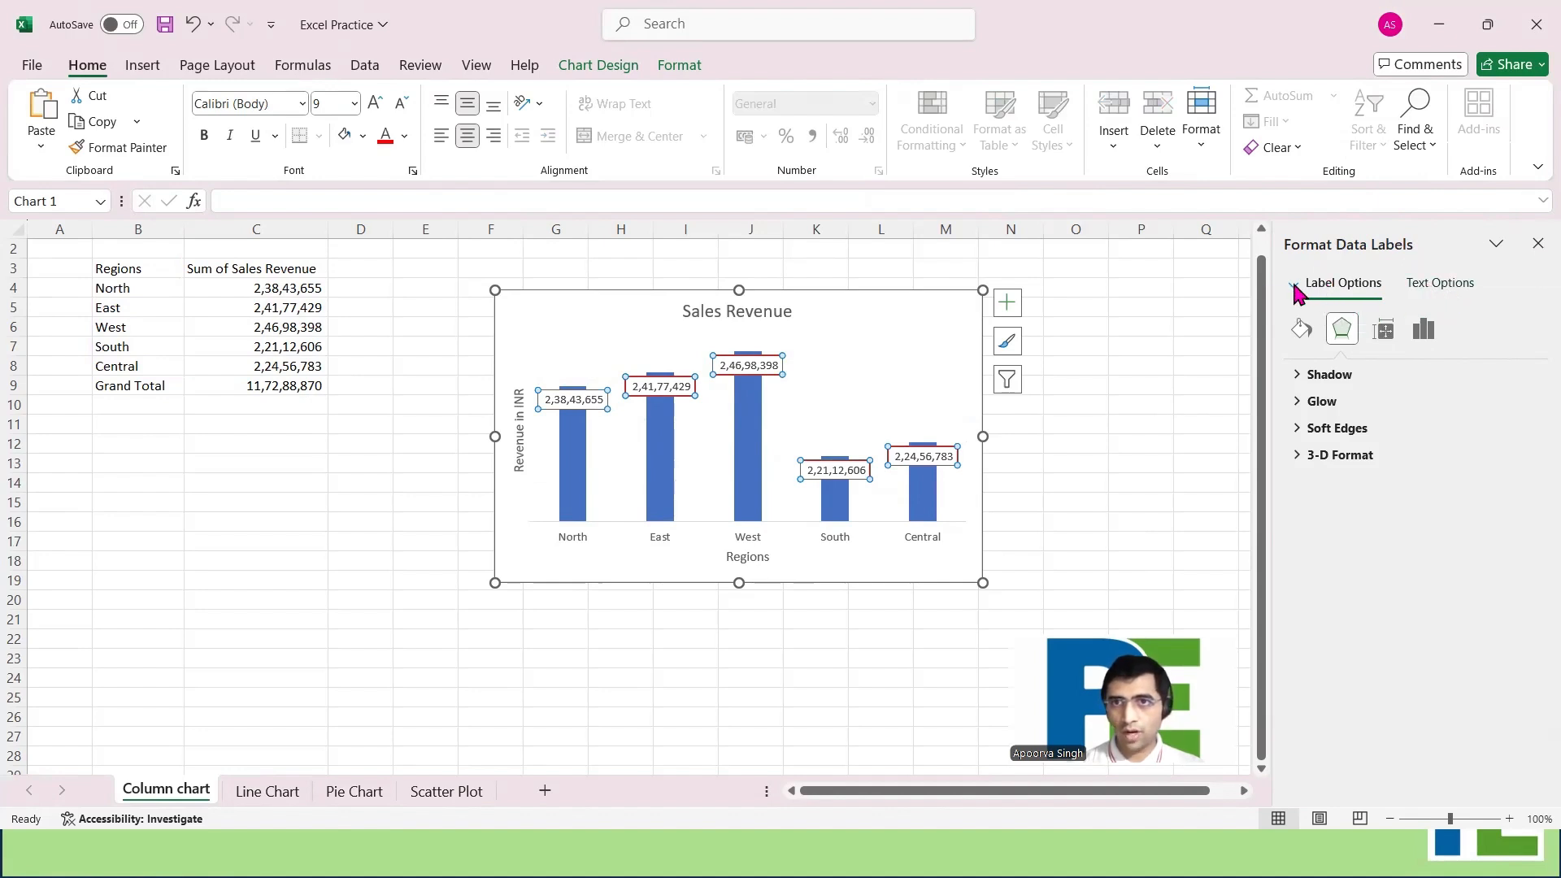
click(1439, 282)
click(1341, 401)
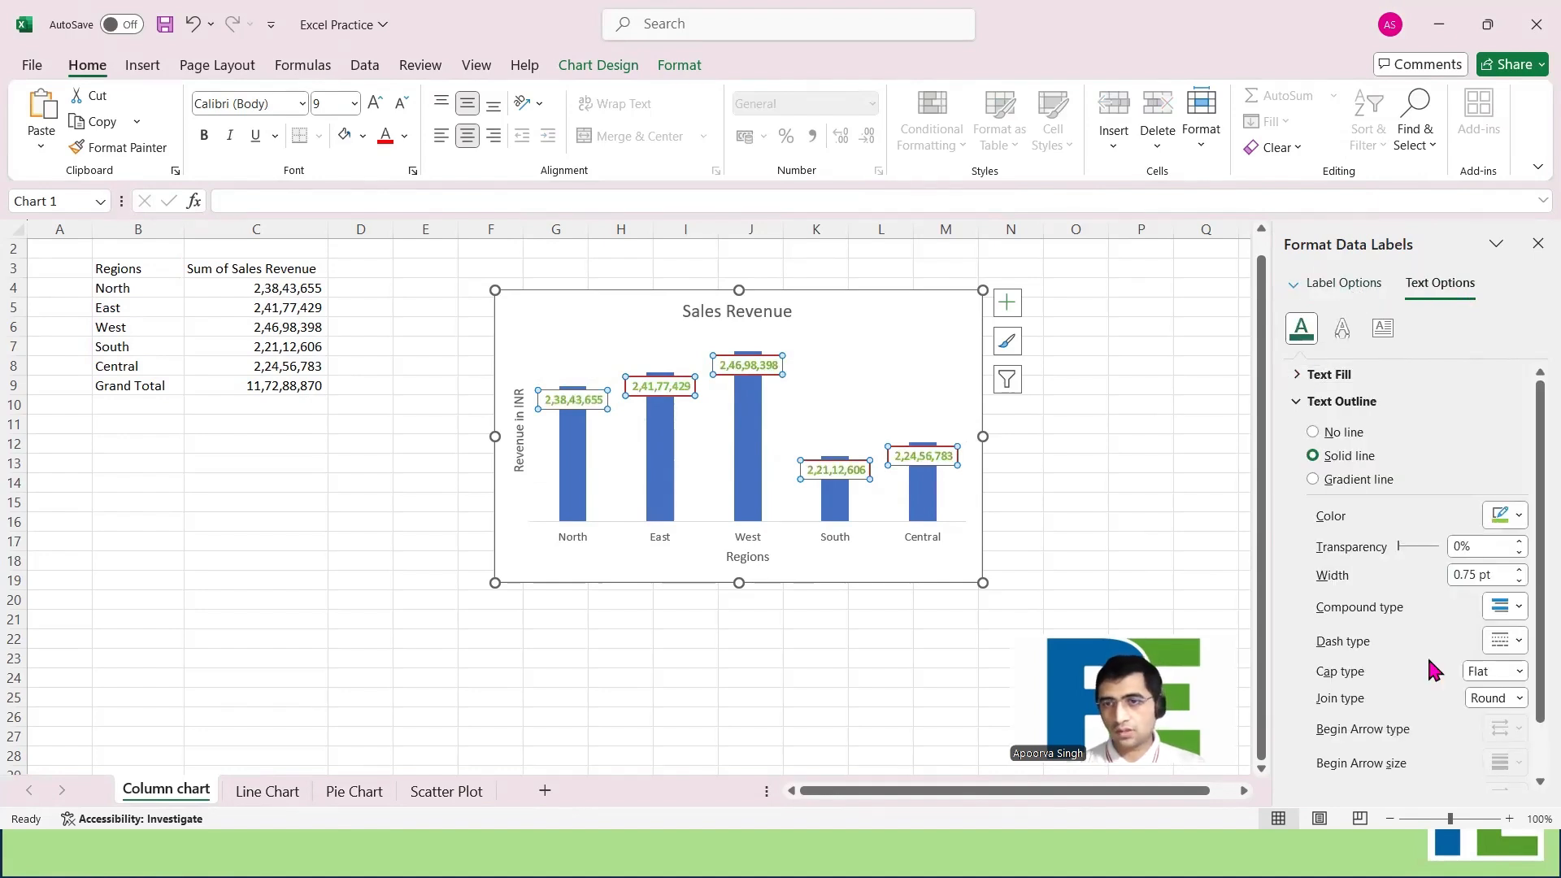
scroll(1427, 655, down, 1)
scroll(1426, 655, up, 1)
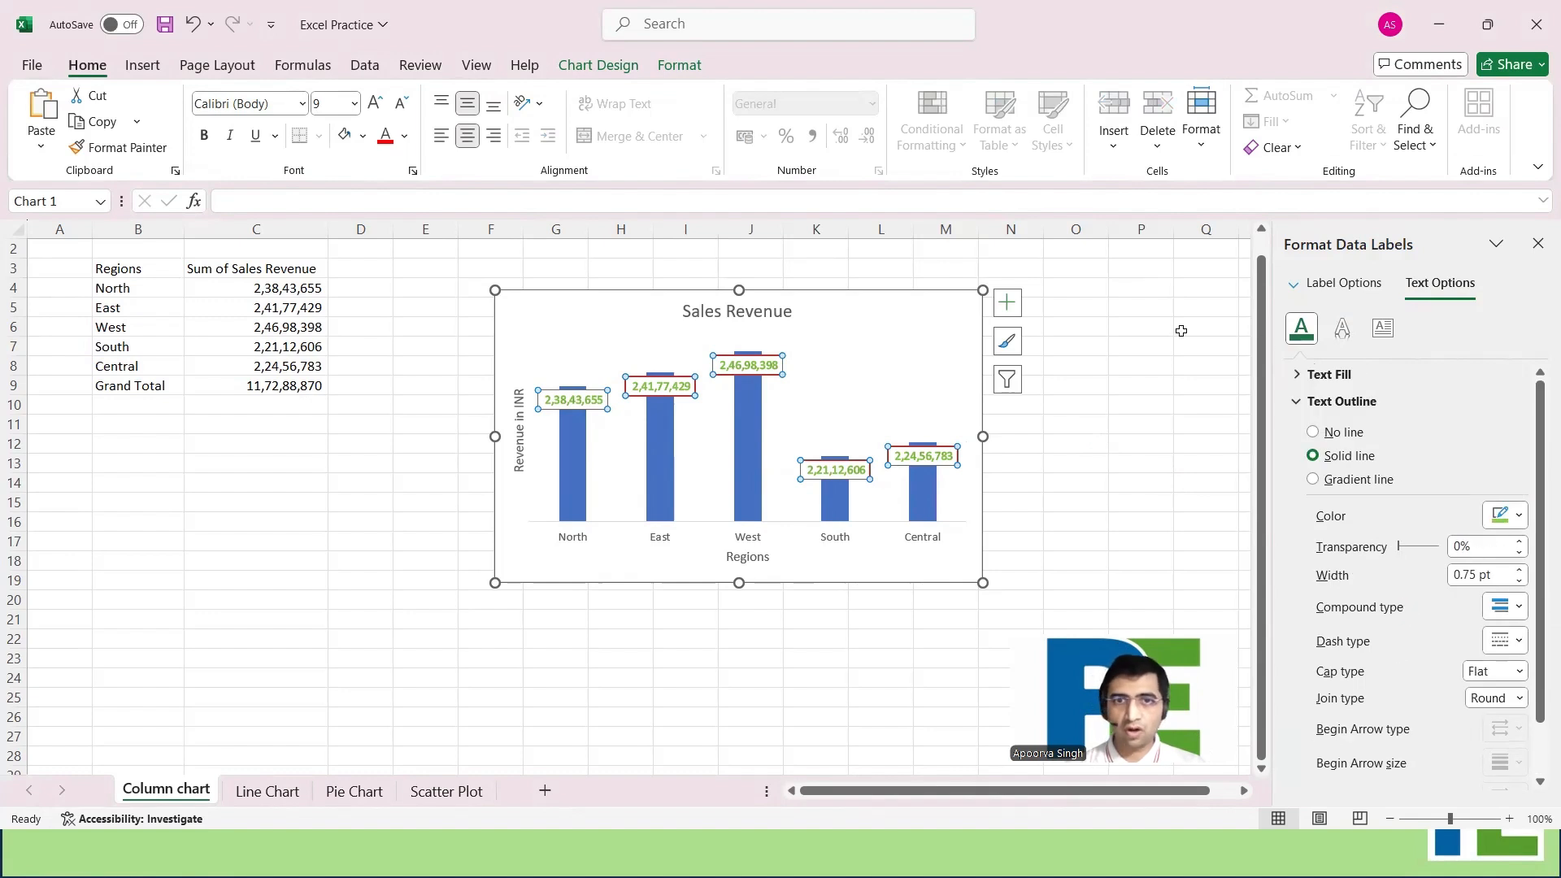
click(1091, 432)
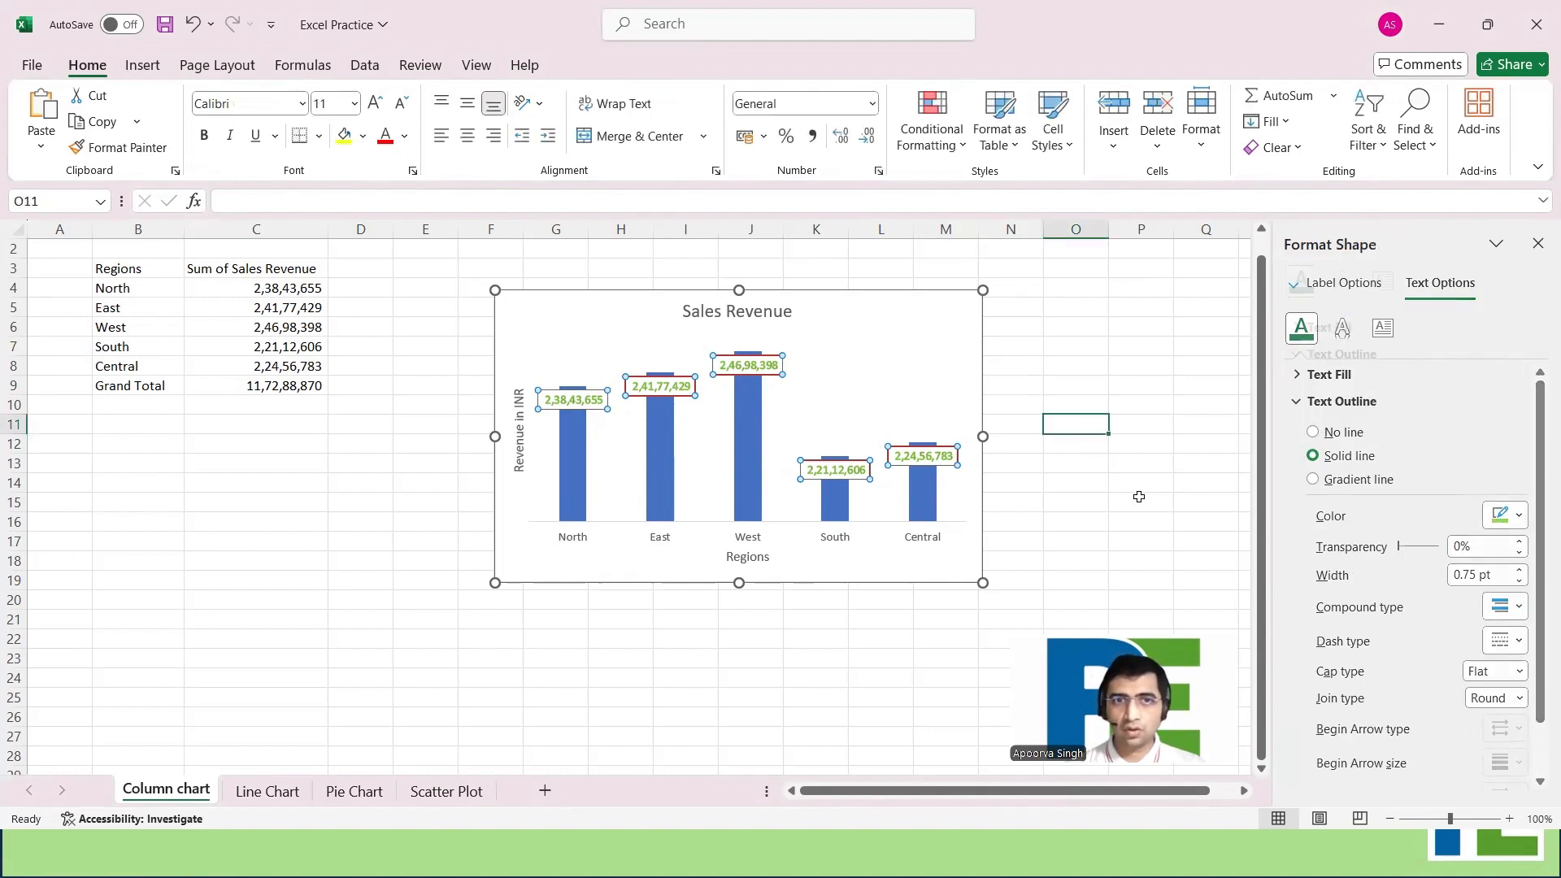
Close the shape formatting pane to leave only the worksheet and the chart
click(1347, 286)
click(1297, 328)
click(1297, 328)
click(1385, 286)
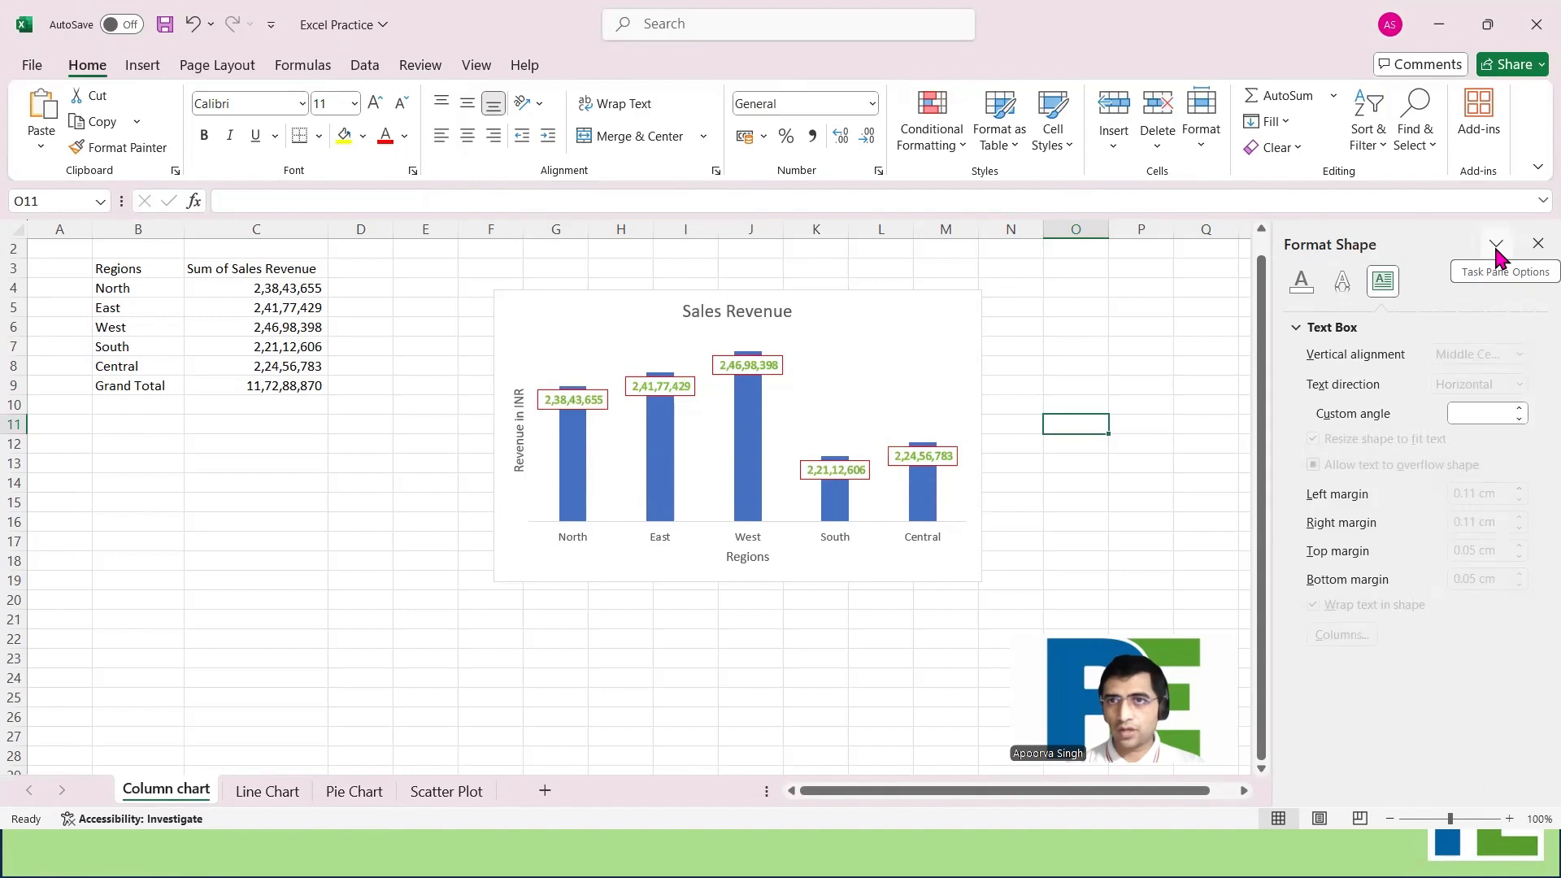
click(1496, 247)
click(1077, 483)
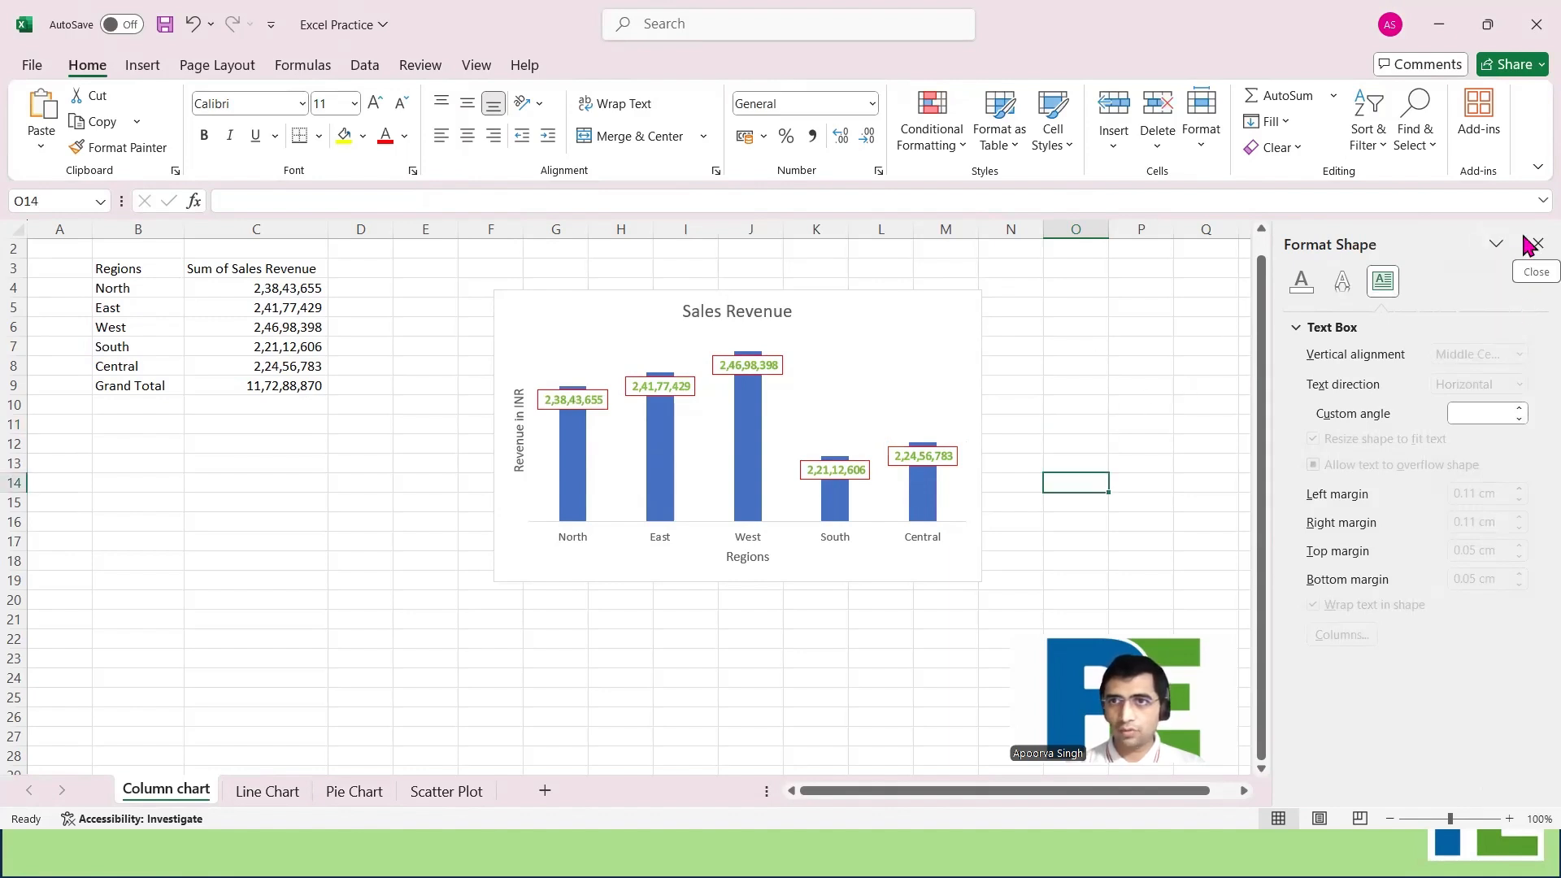
click(1536, 245)
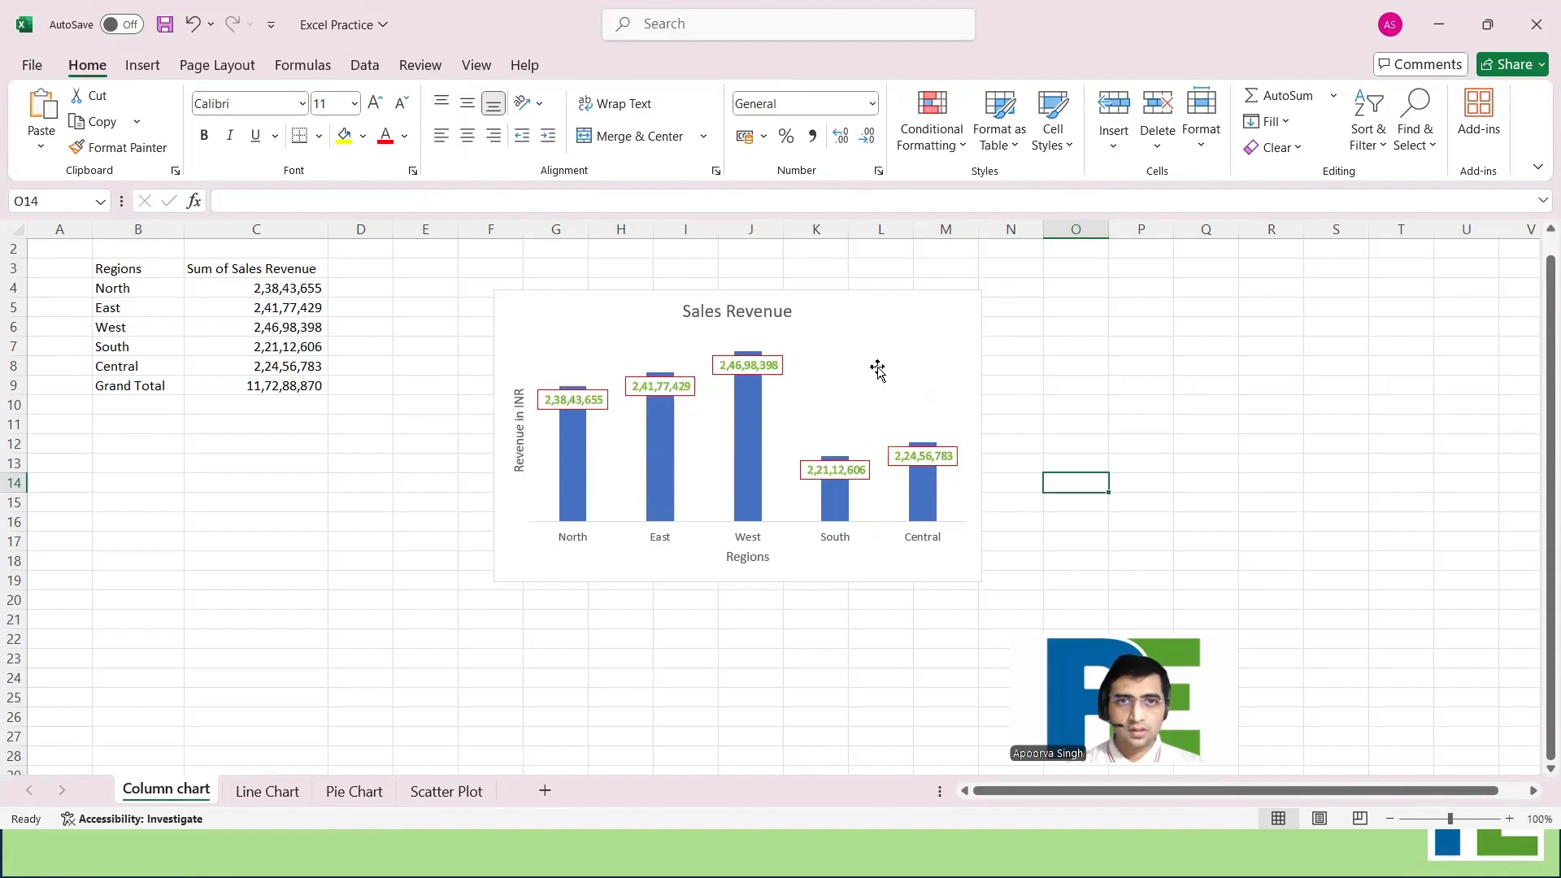
key(Up)
key(Up)
key(Up)
key(Right)
key(Right)
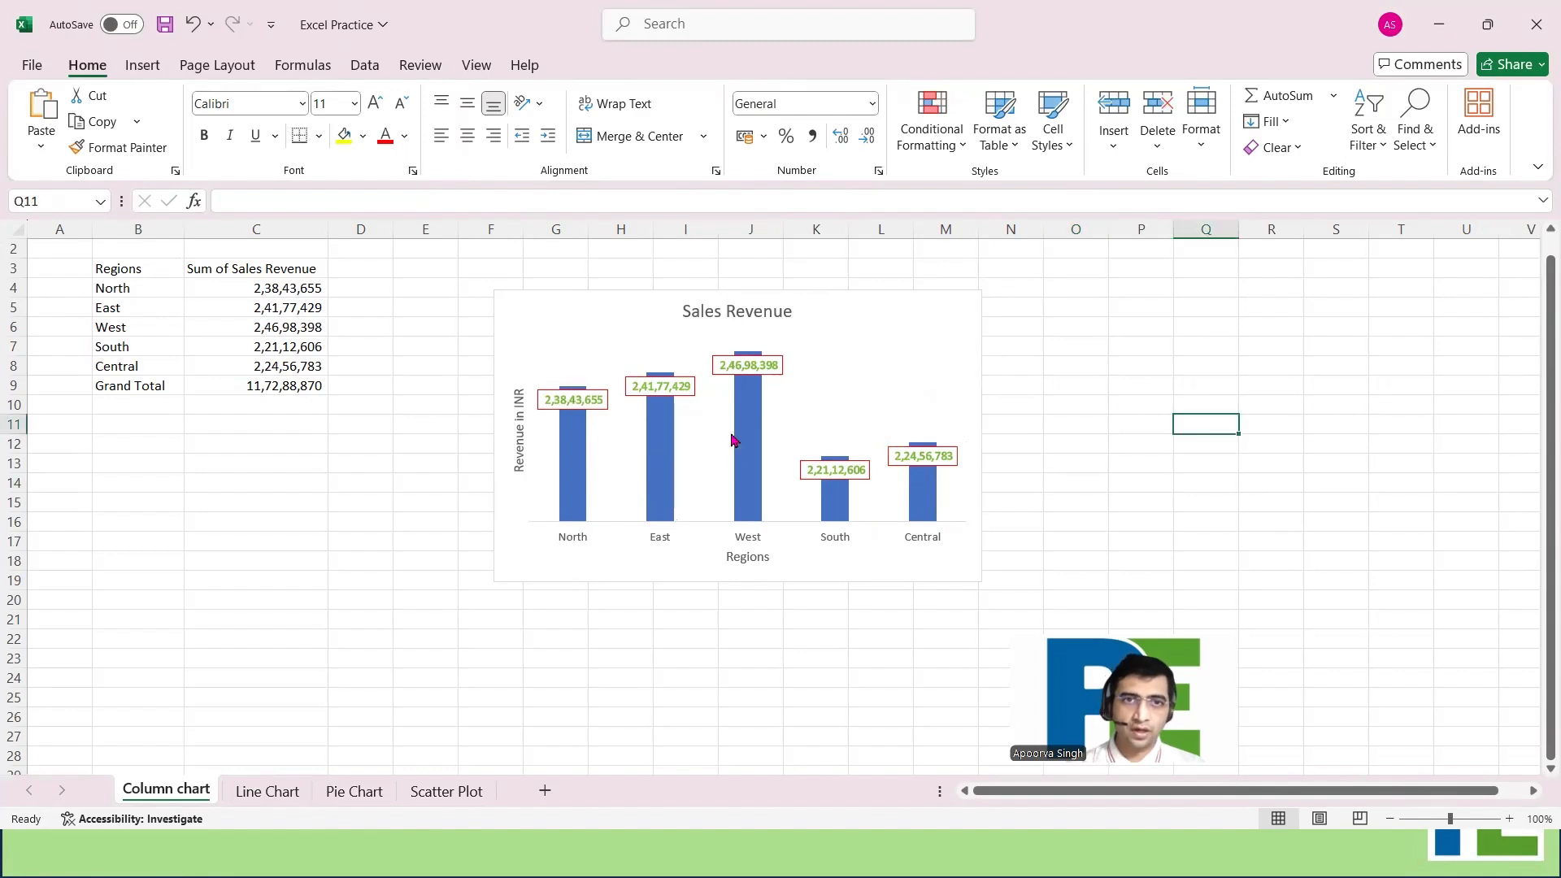
Examine the chart styles and formatting options for the column series, and compare the chart with its source table in B3:C9
click(745, 479)
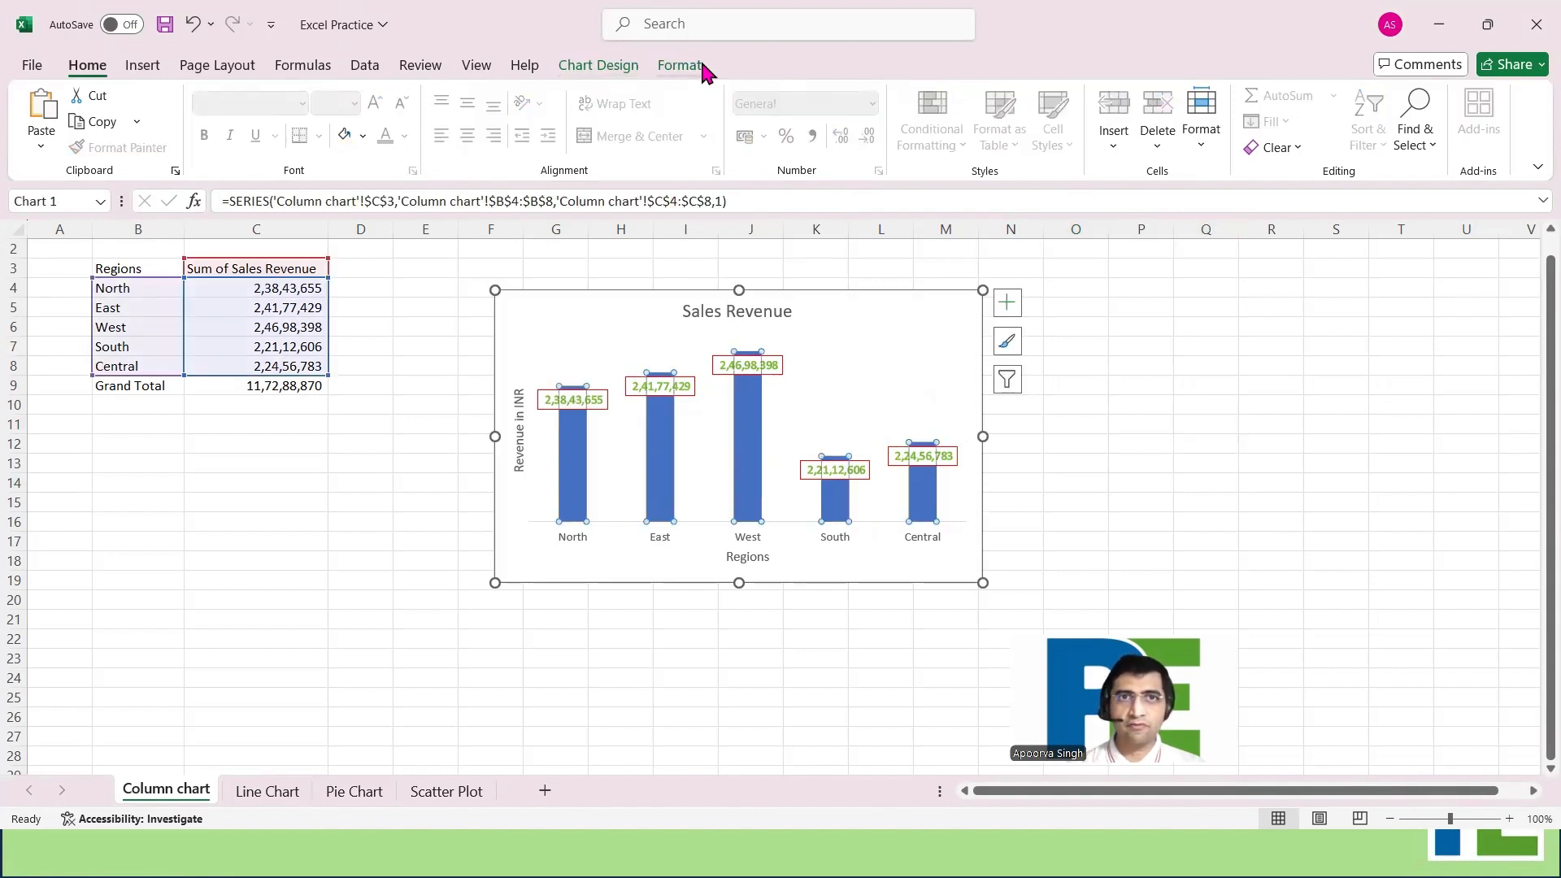
click(598, 68)
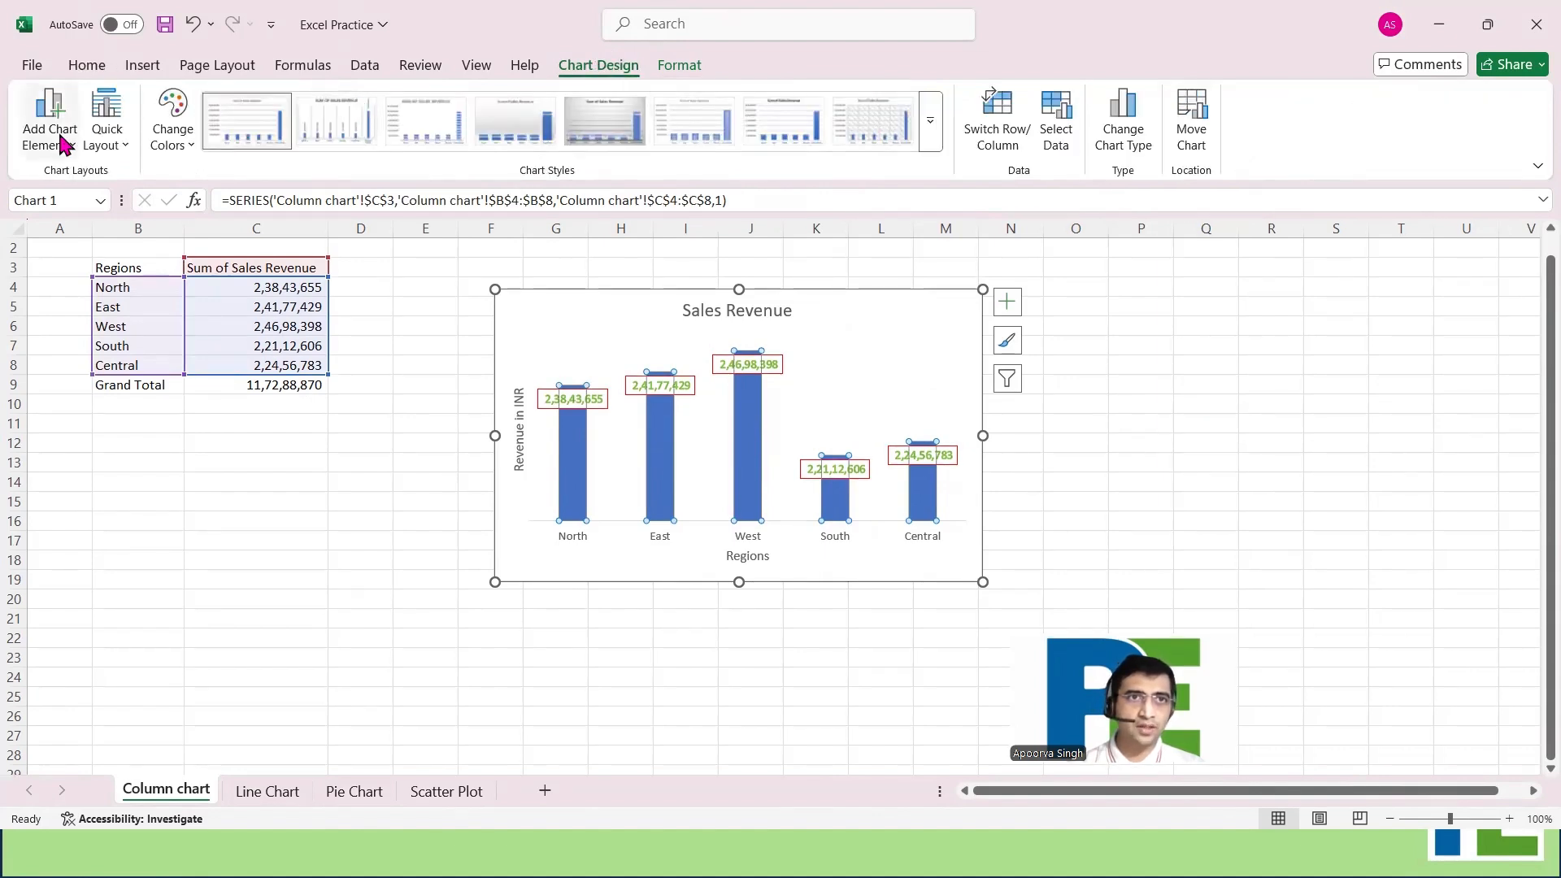
click(934, 133)
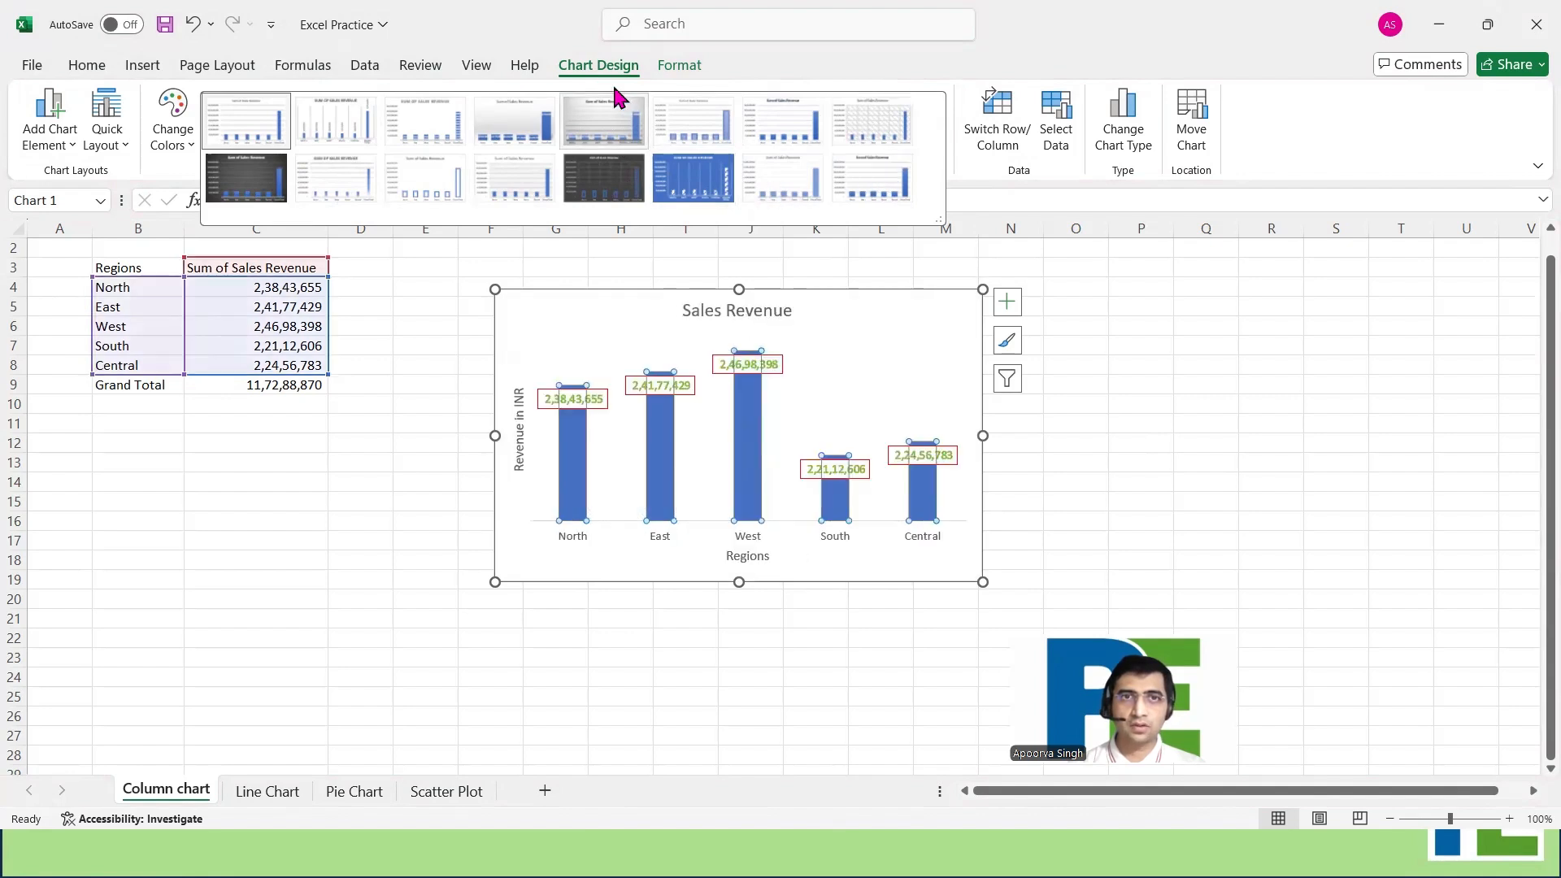
click(694, 70)
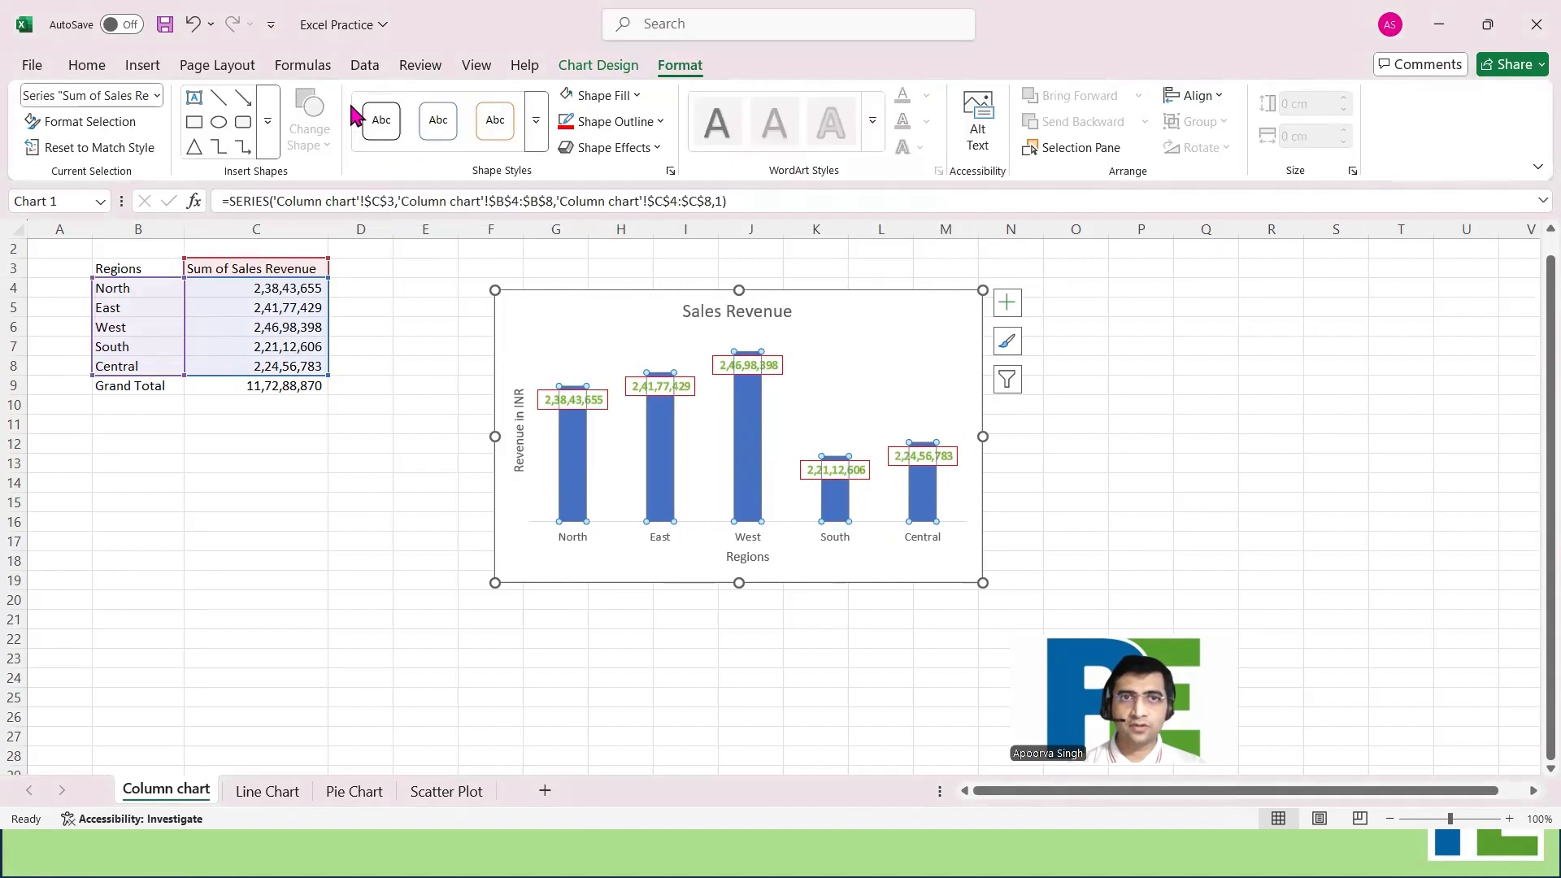
click(1177, 510)
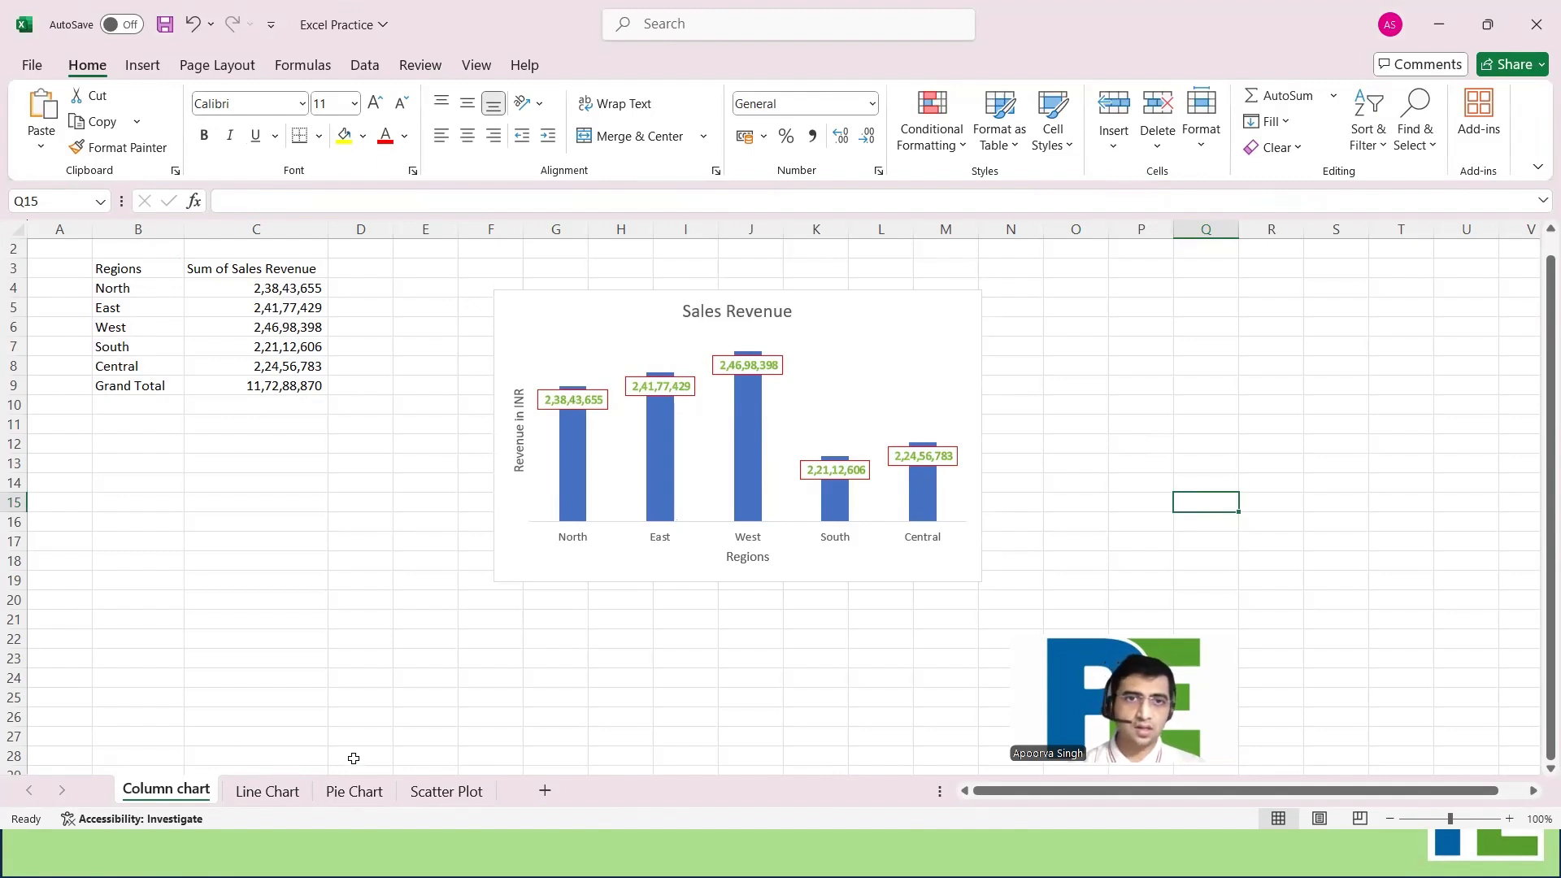
click(286, 794)
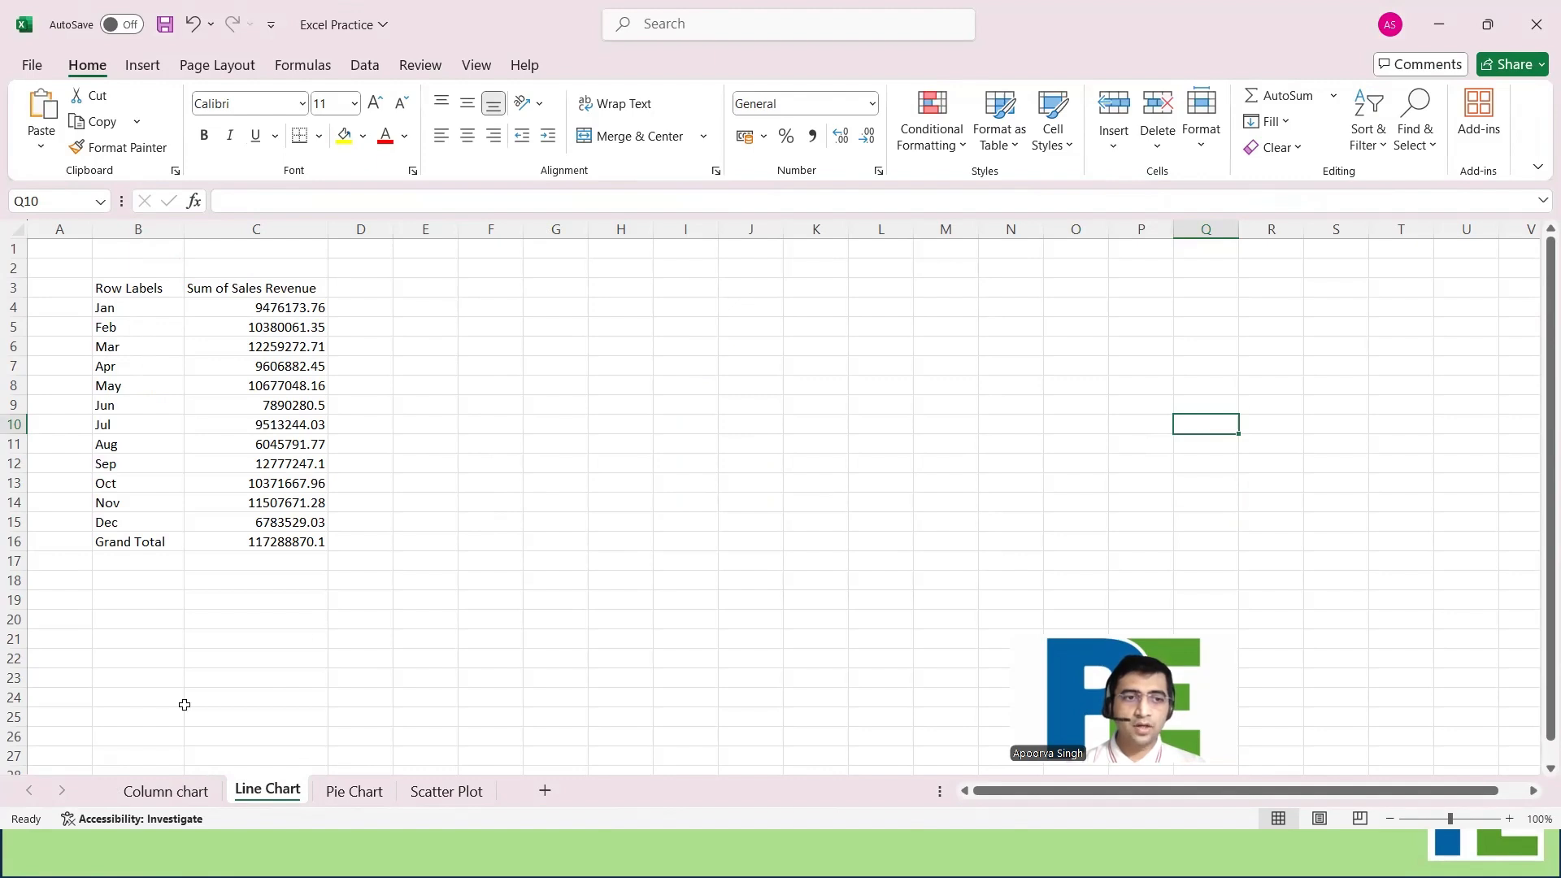
click(175, 794)
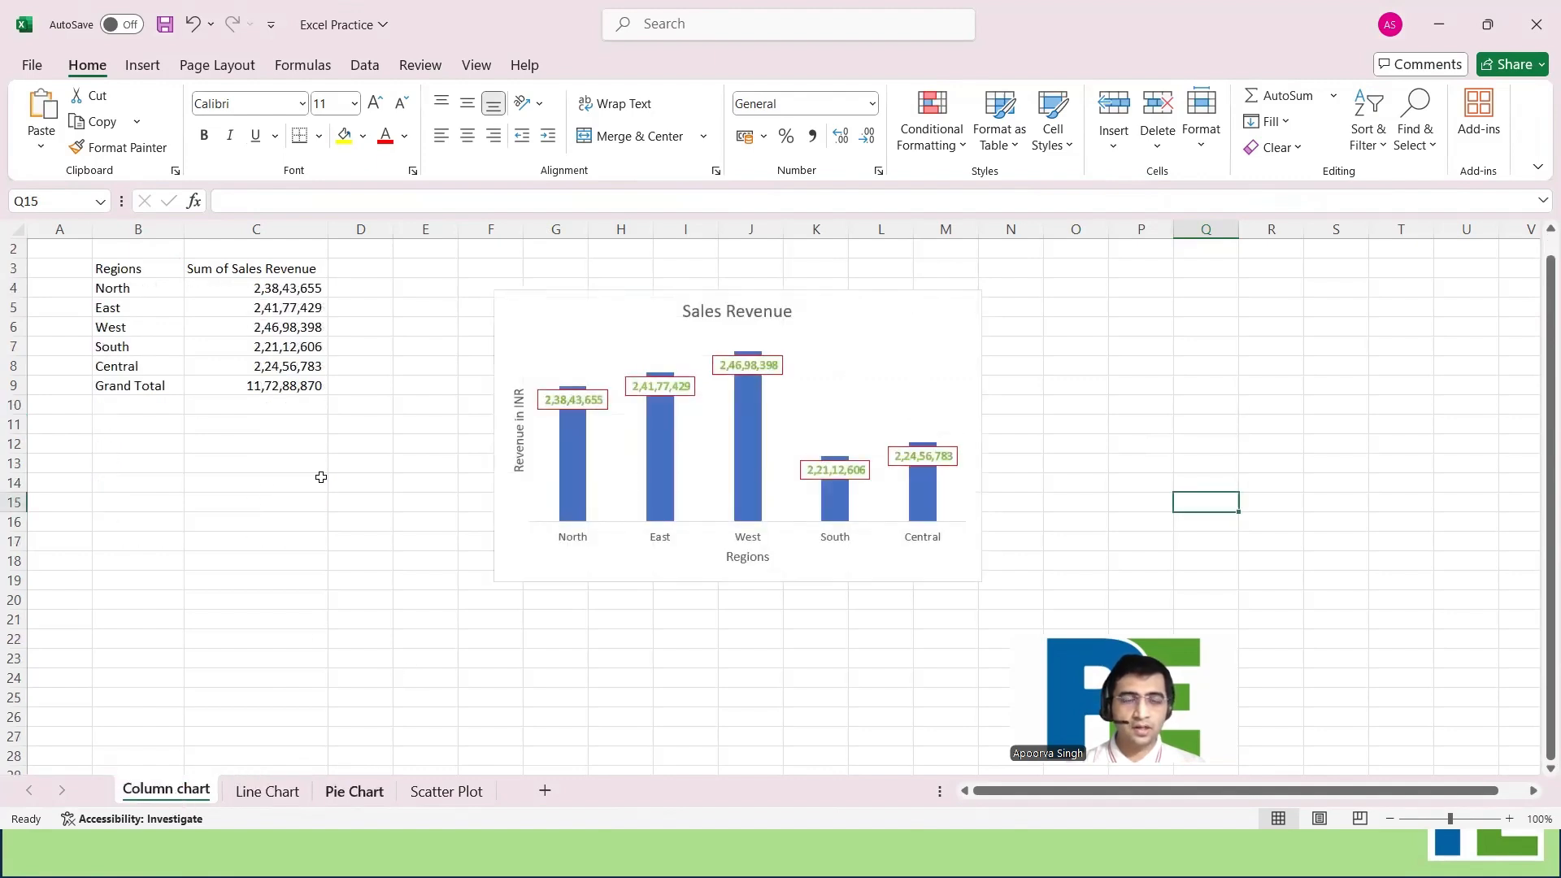
drag(157, 267, 268, 387)
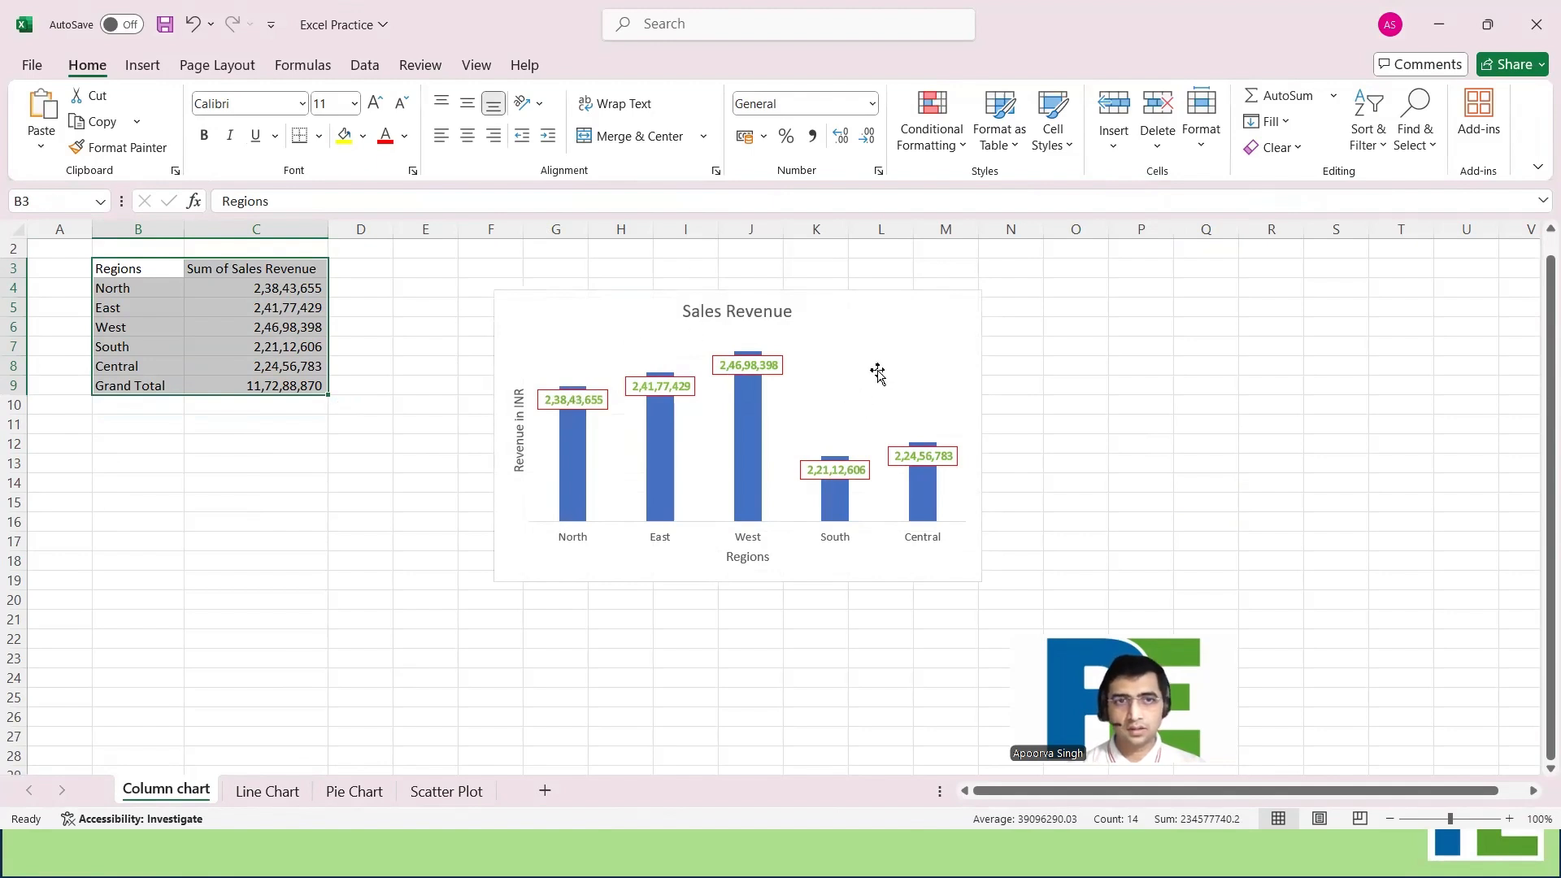
Insert a blank 2-D line chart with markers on the Line Chart sheet, starting from an empty cell beside the table
click(274, 794)
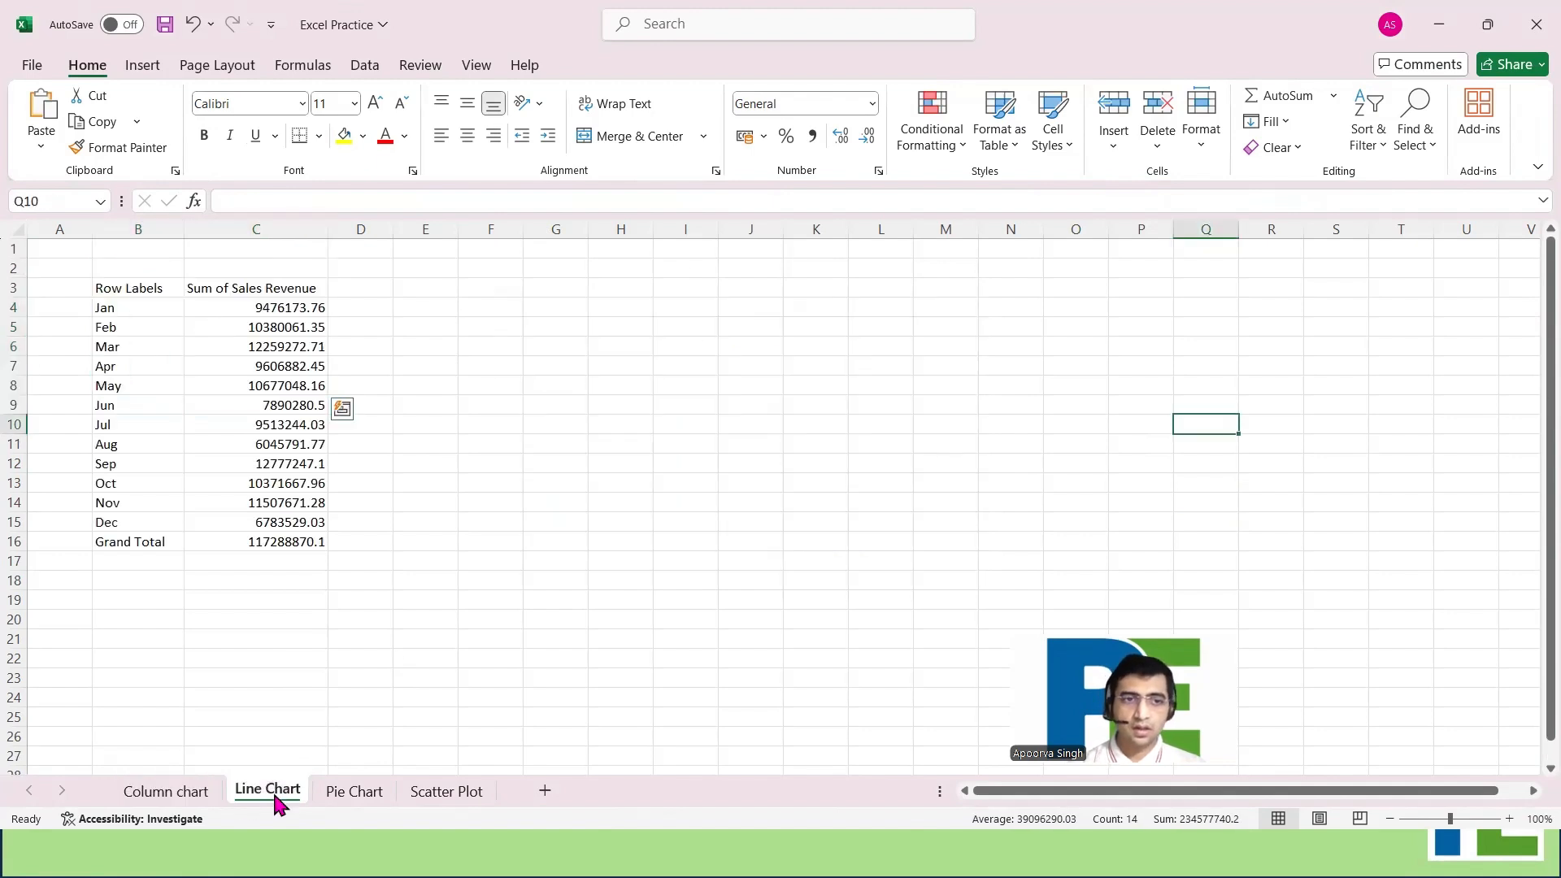
click(487, 290)
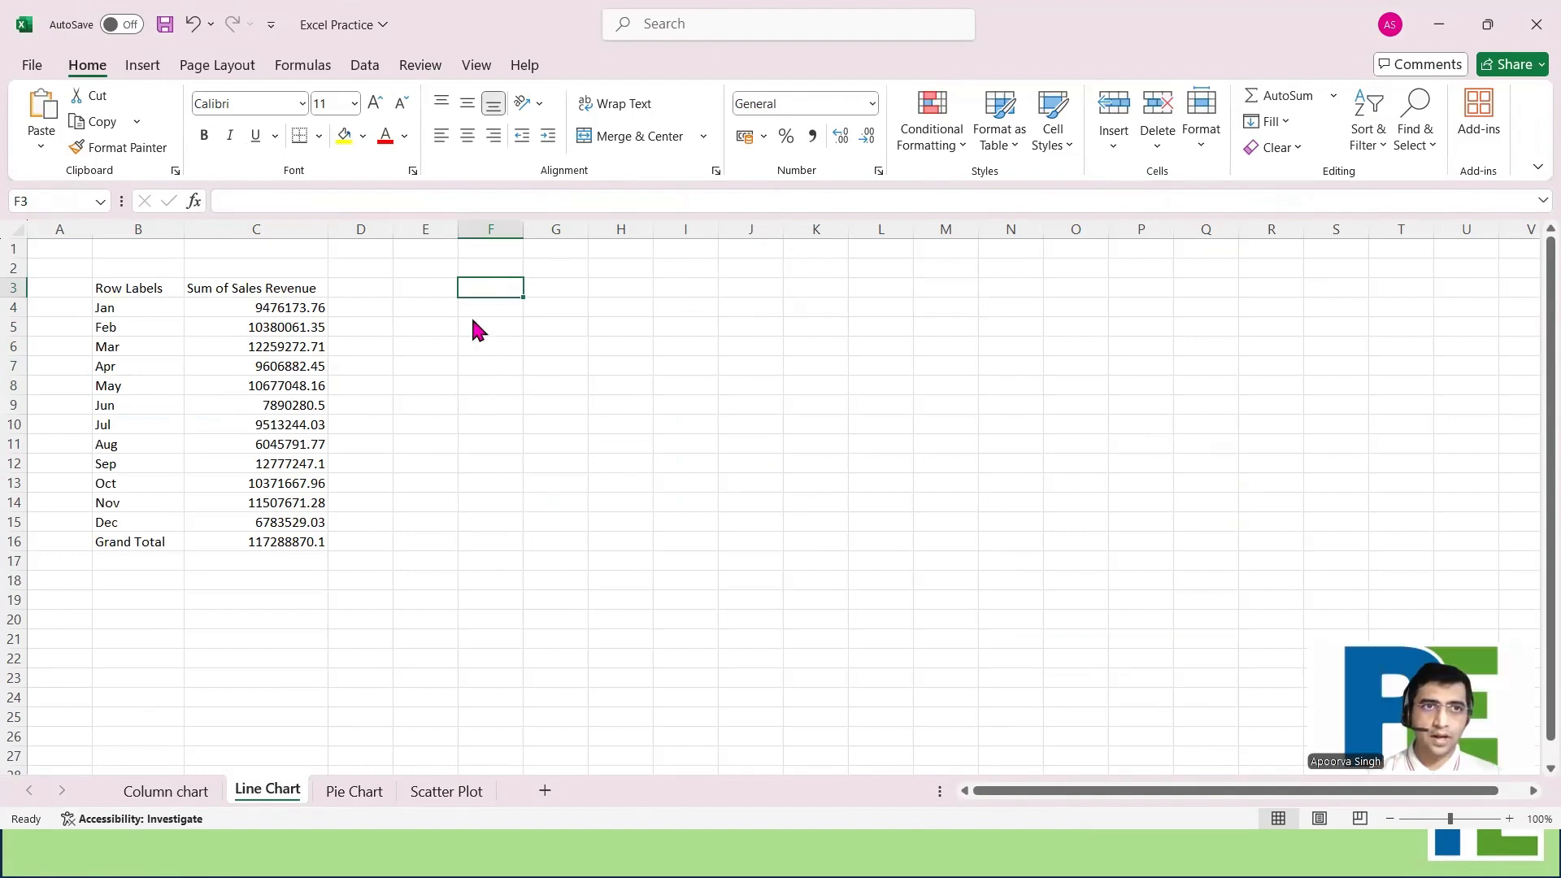
click(439, 287)
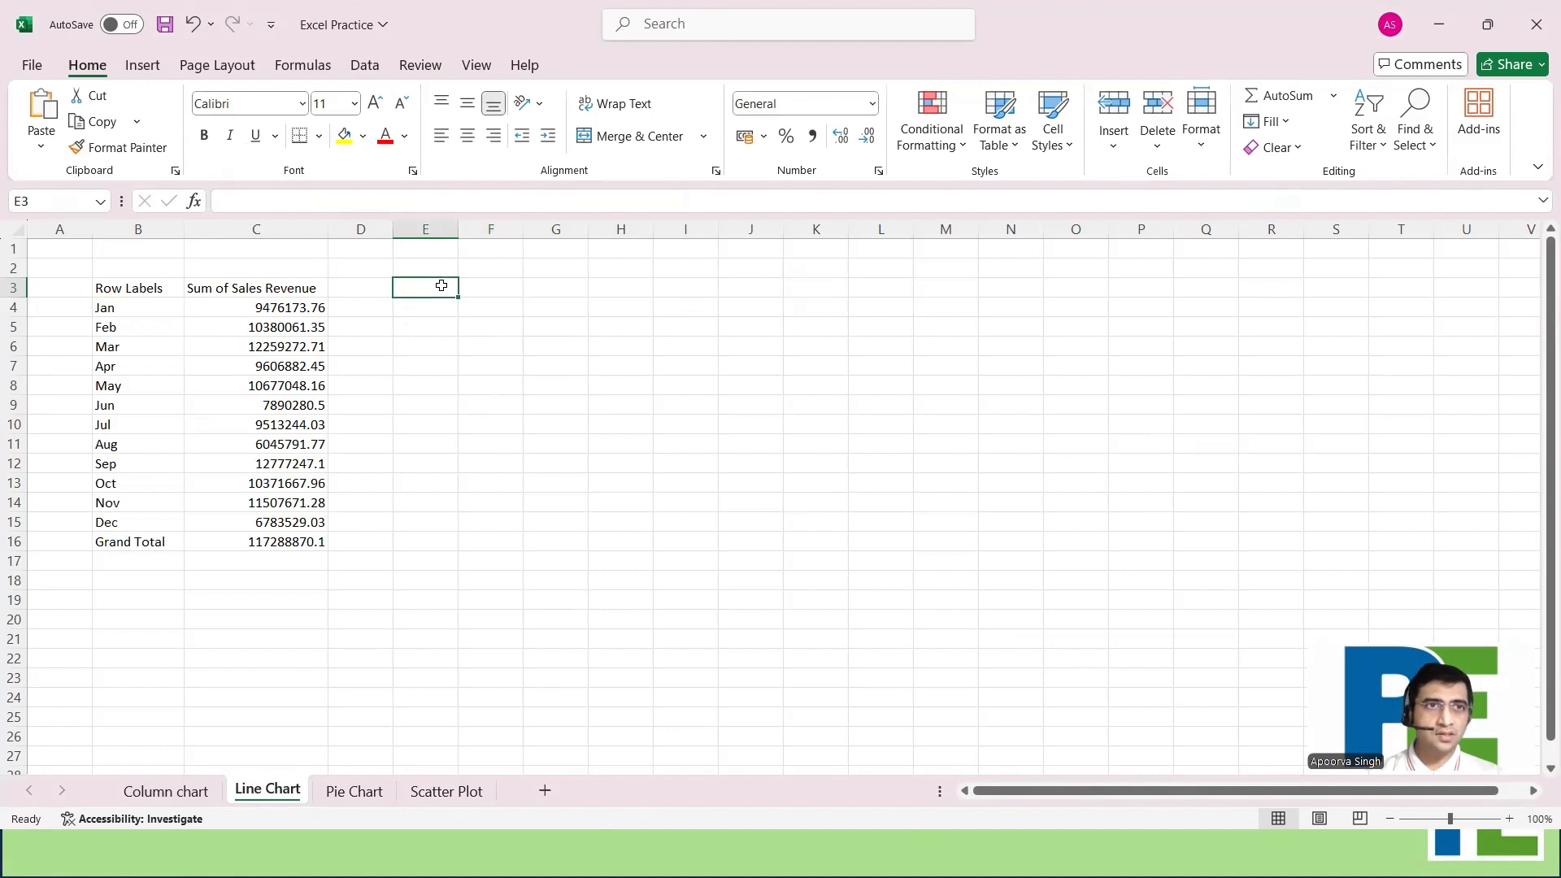
click(157, 70)
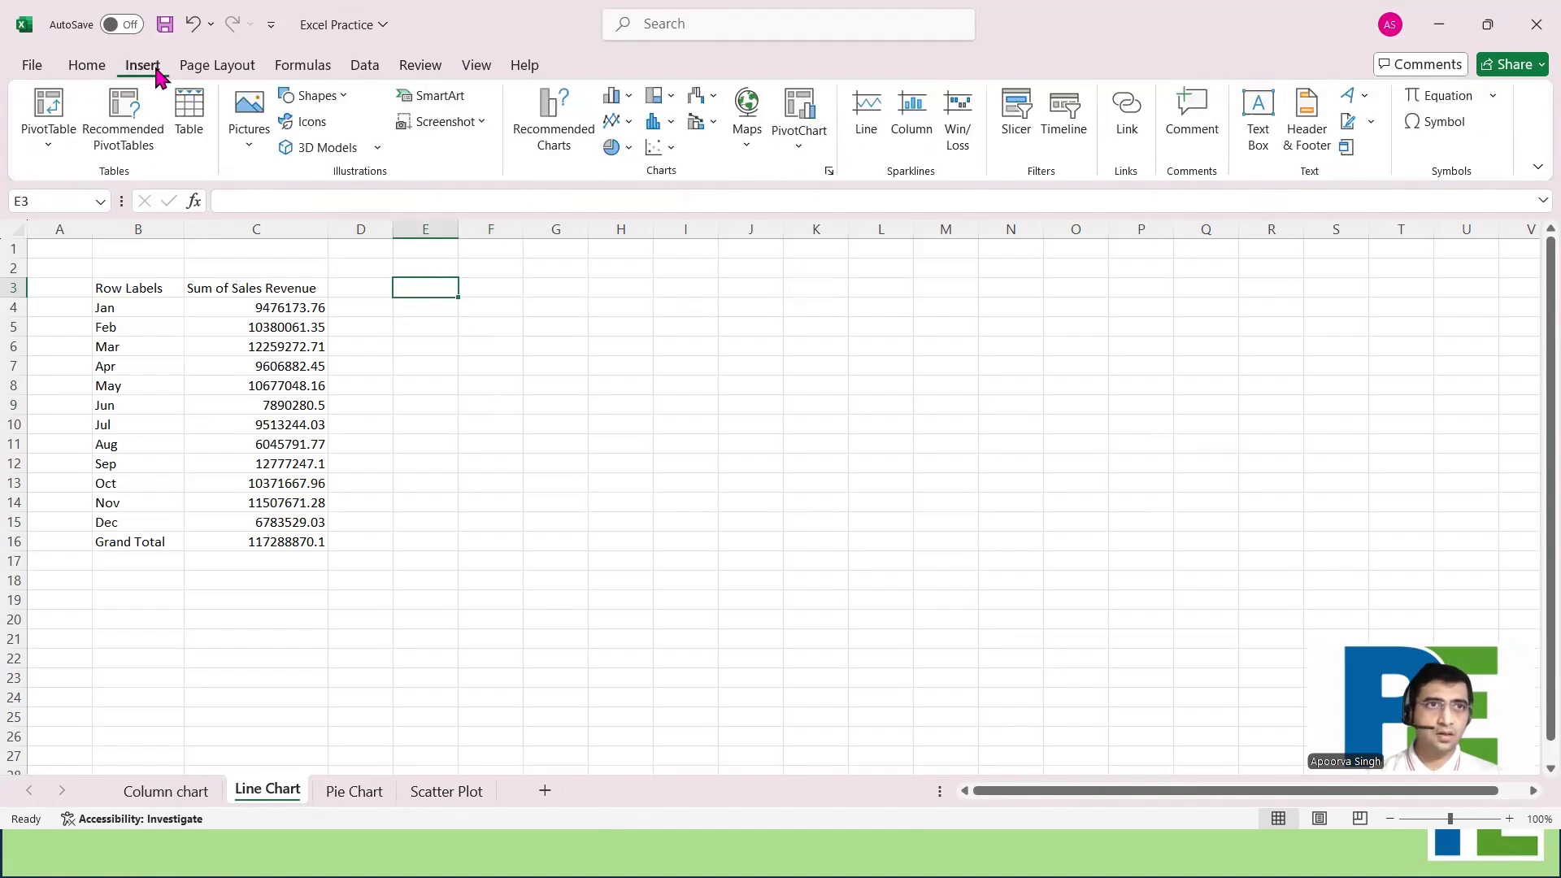
click(629, 126)
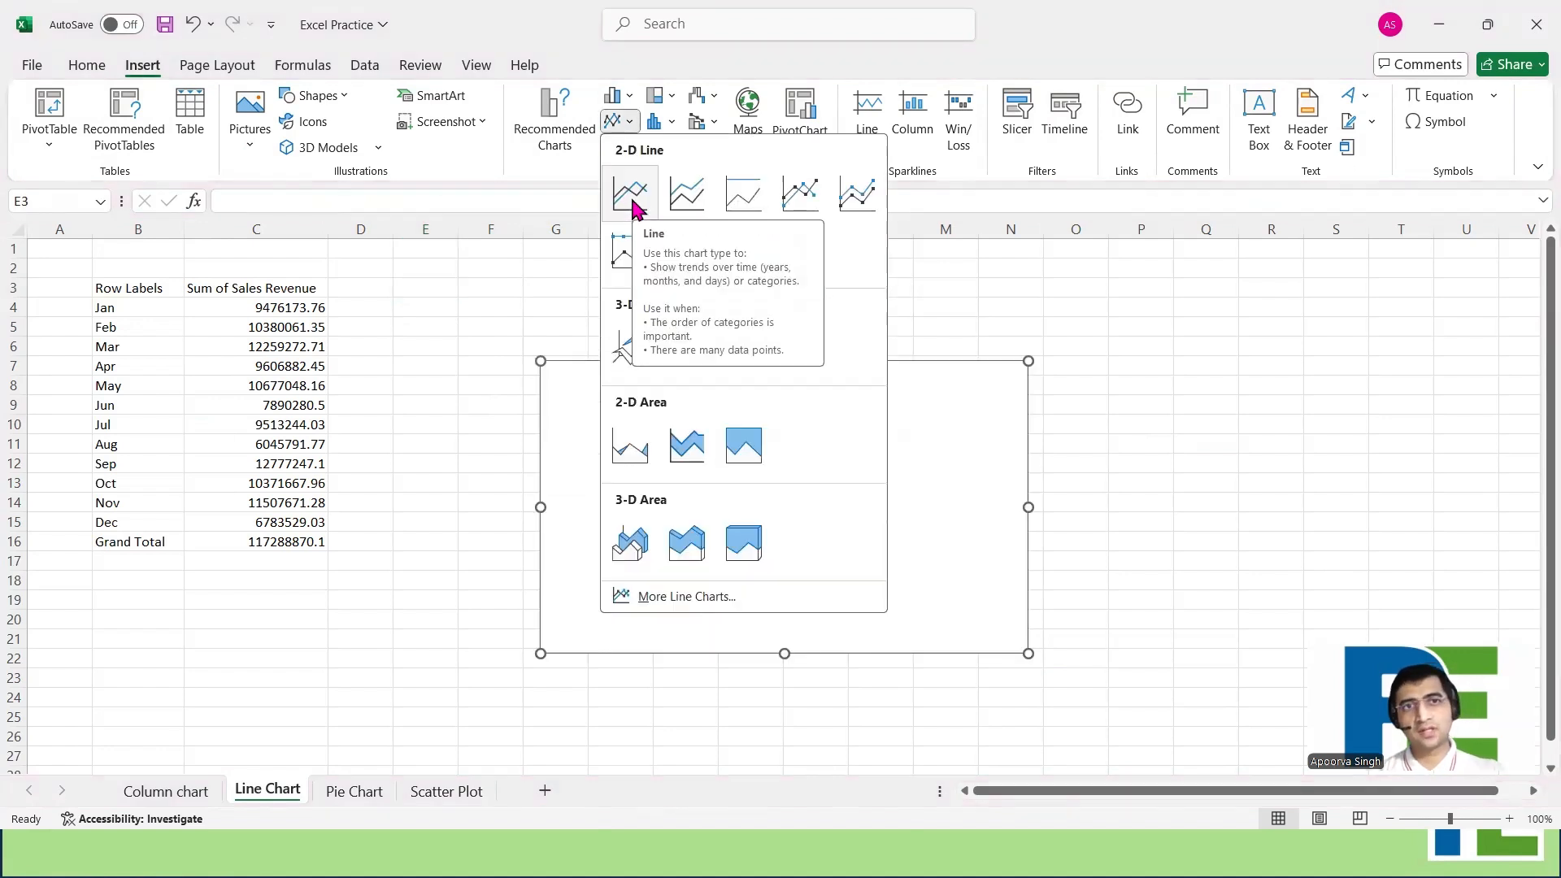
click(802, 197)
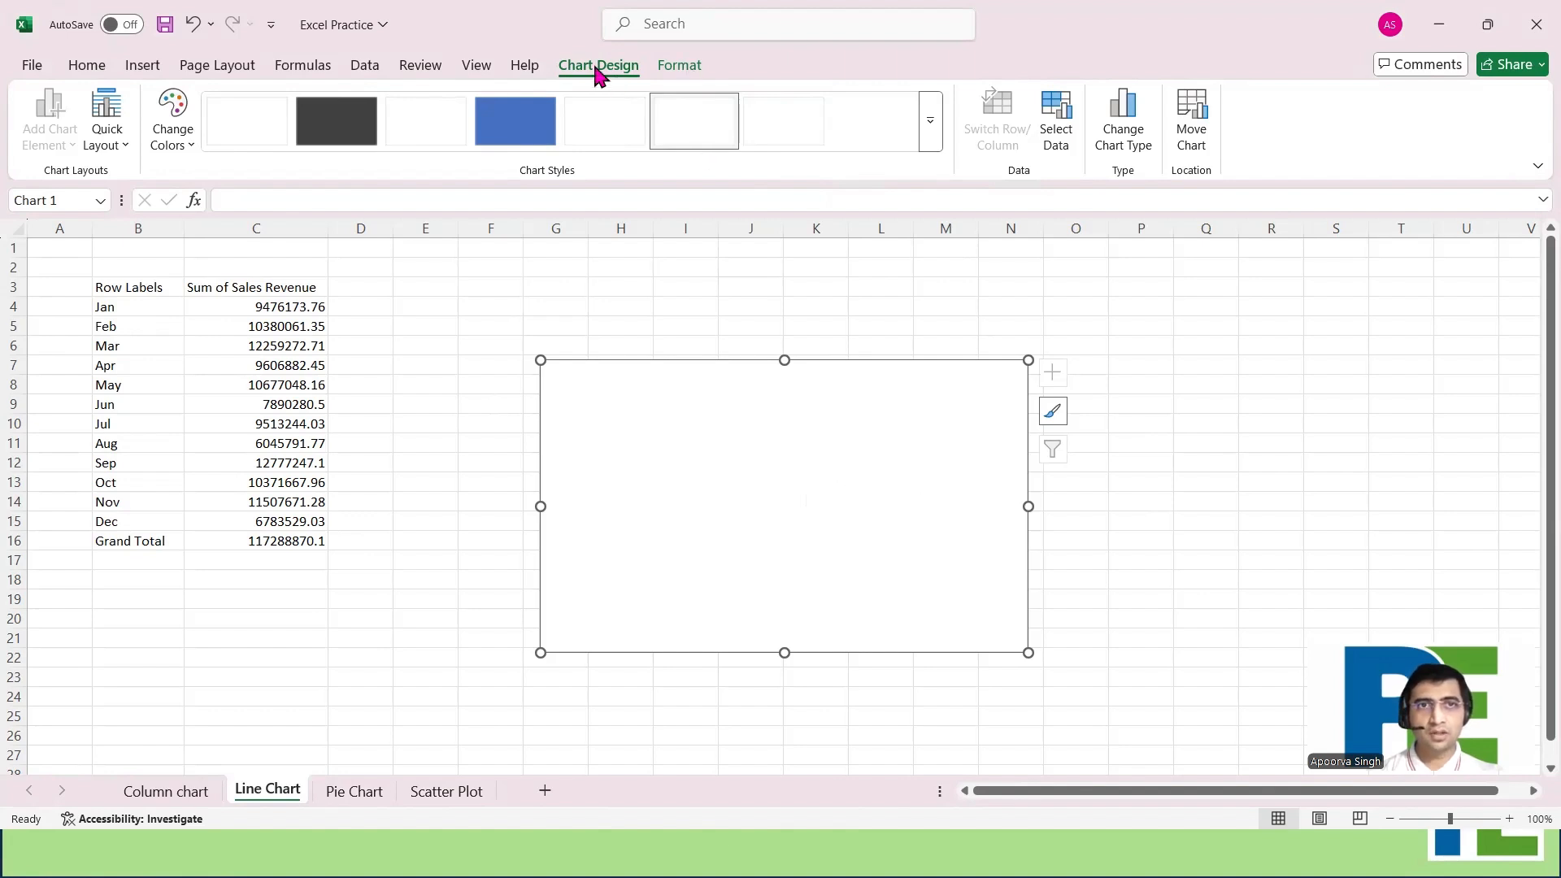
Use the monthly sales revenue table as the line chart's data source and shrink the range to exclude the Grand Total row
click(1059, 138)
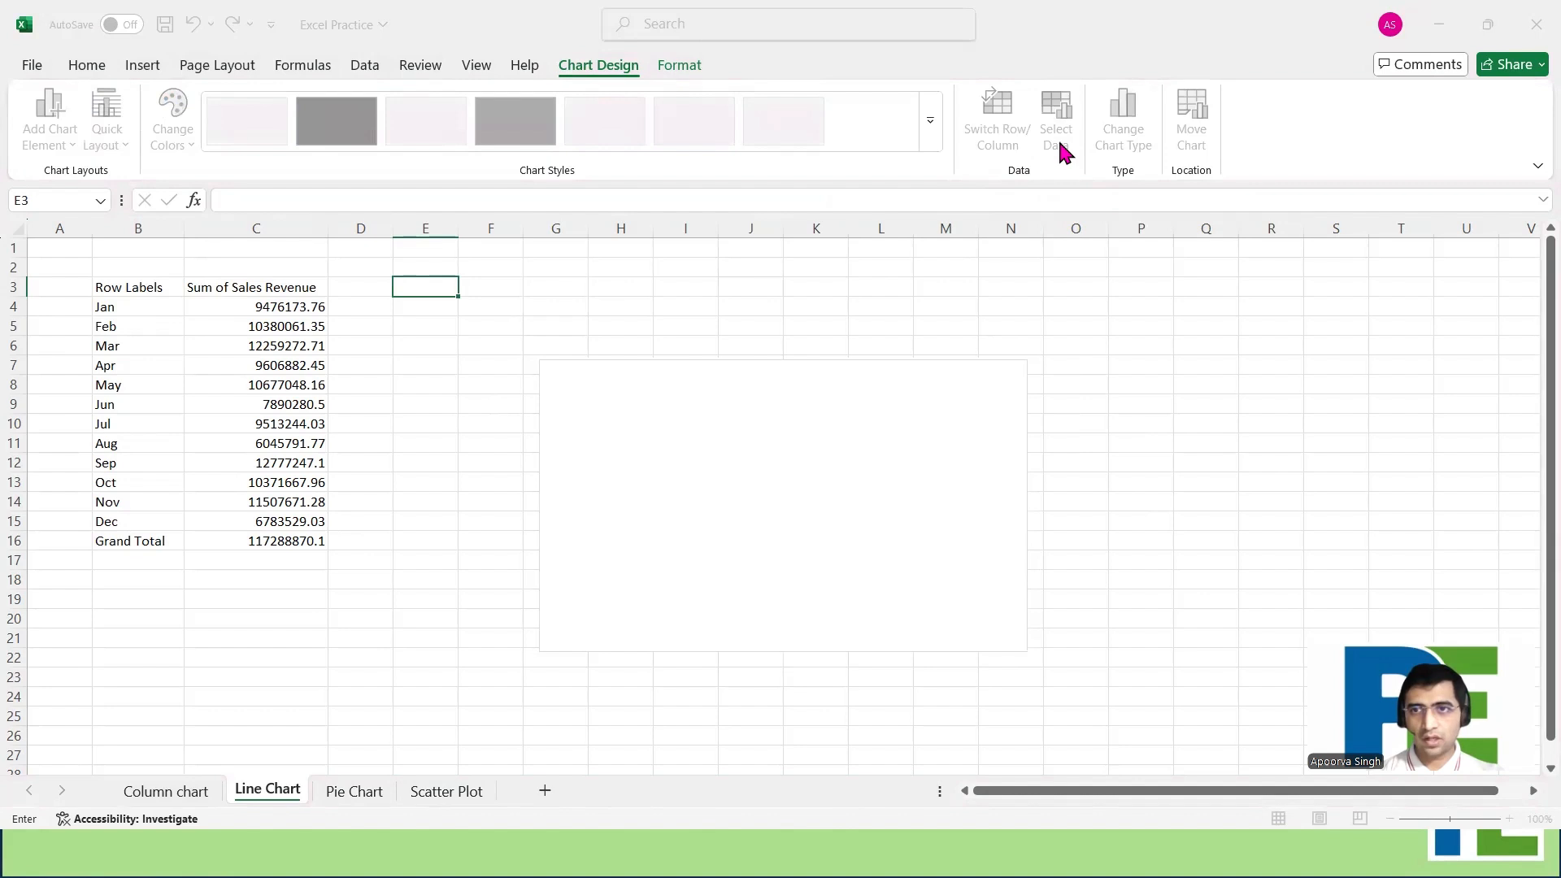
click(162, 285)
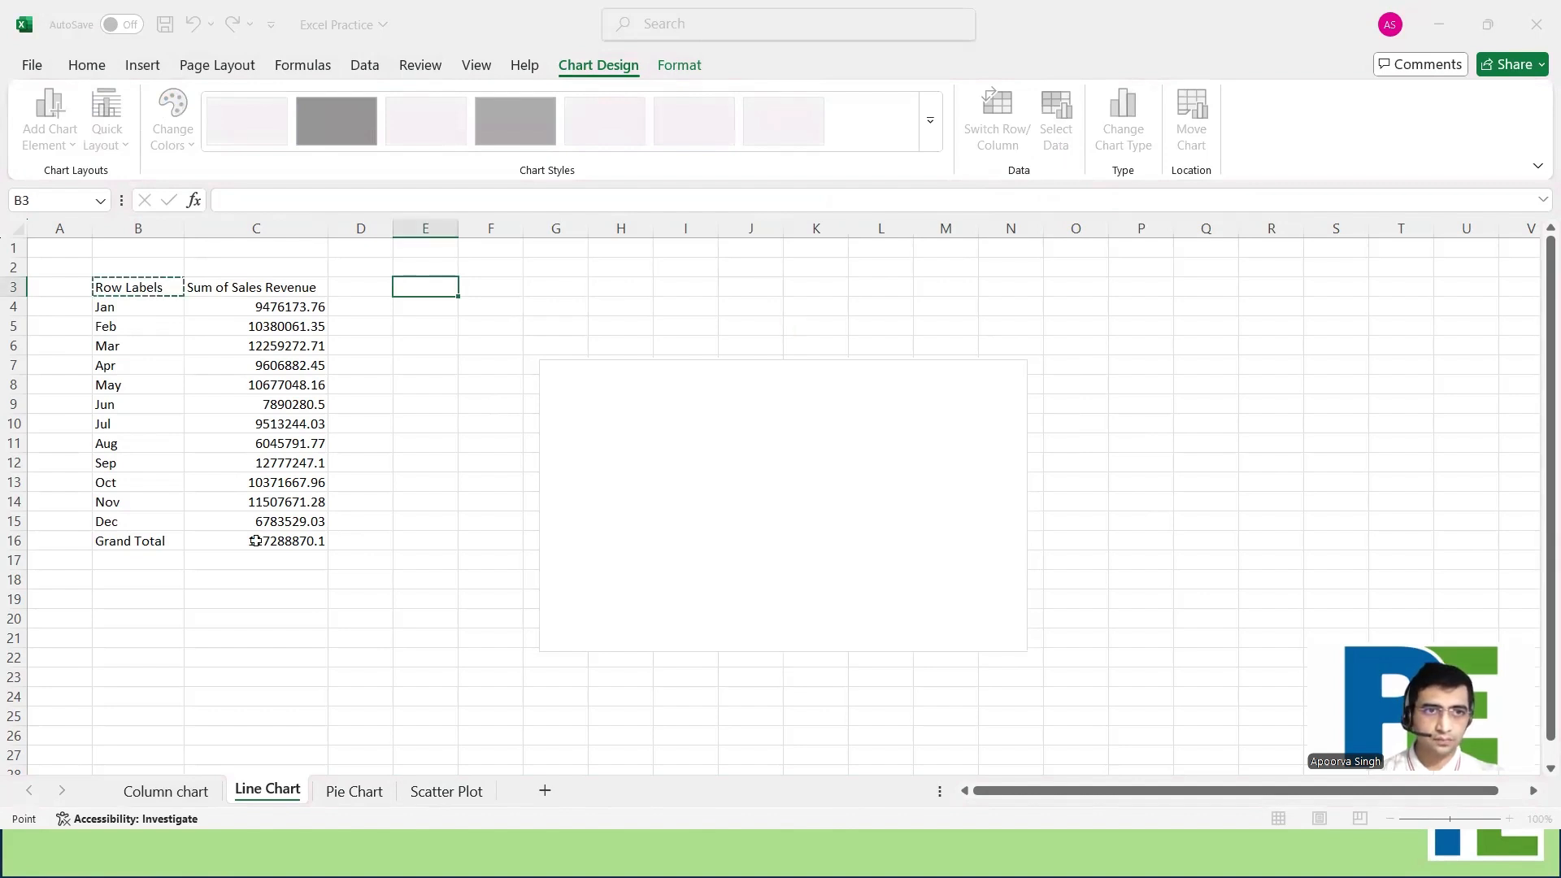
drag(255, 541, 256, 540)
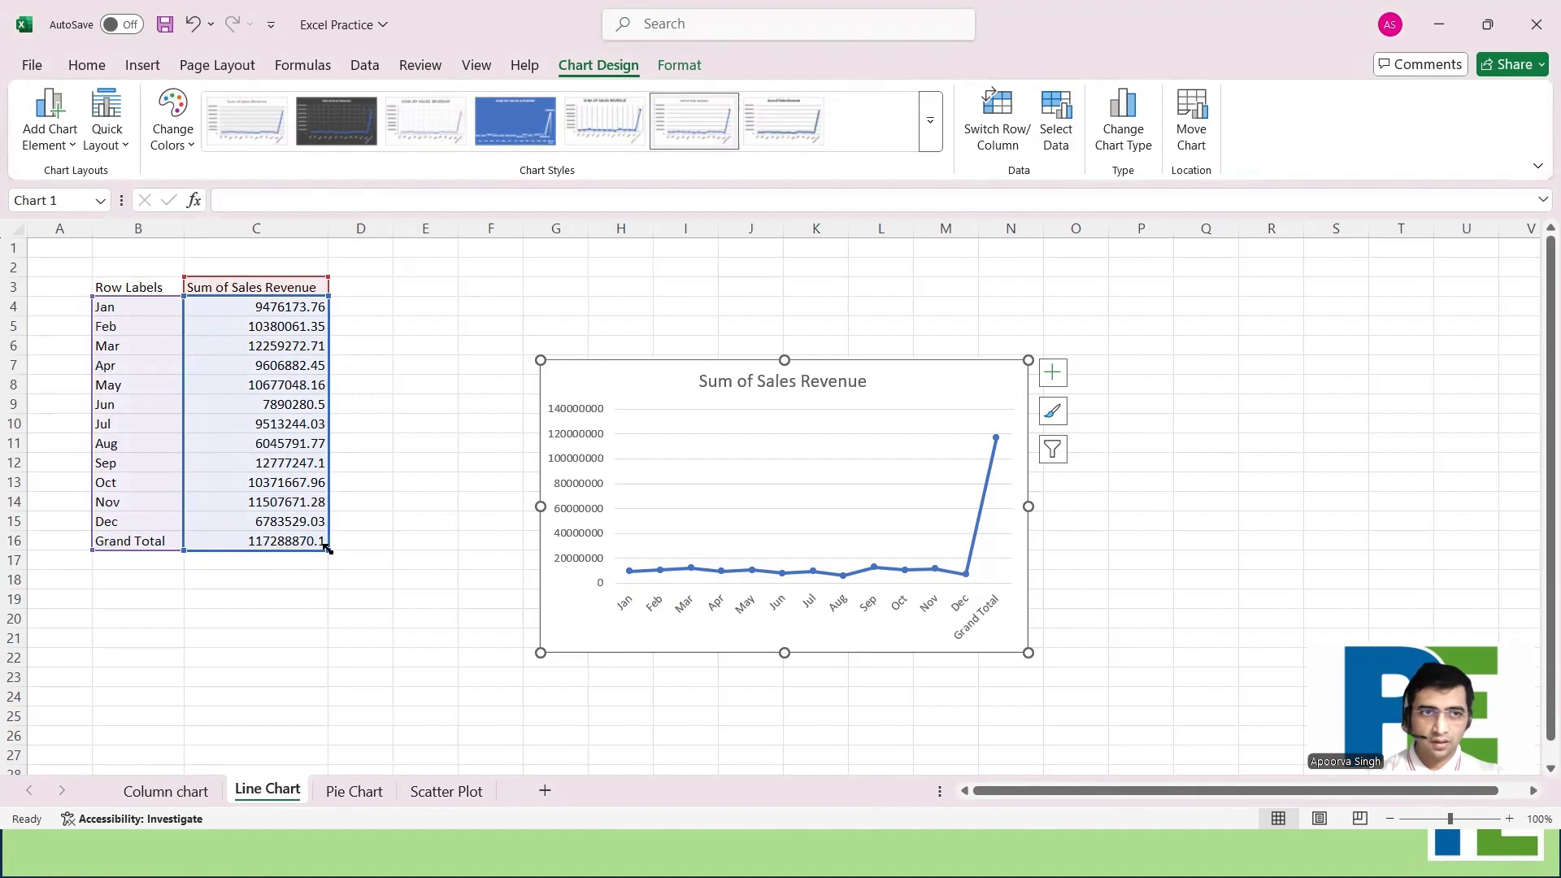
drag(326, 549, 325, 529)
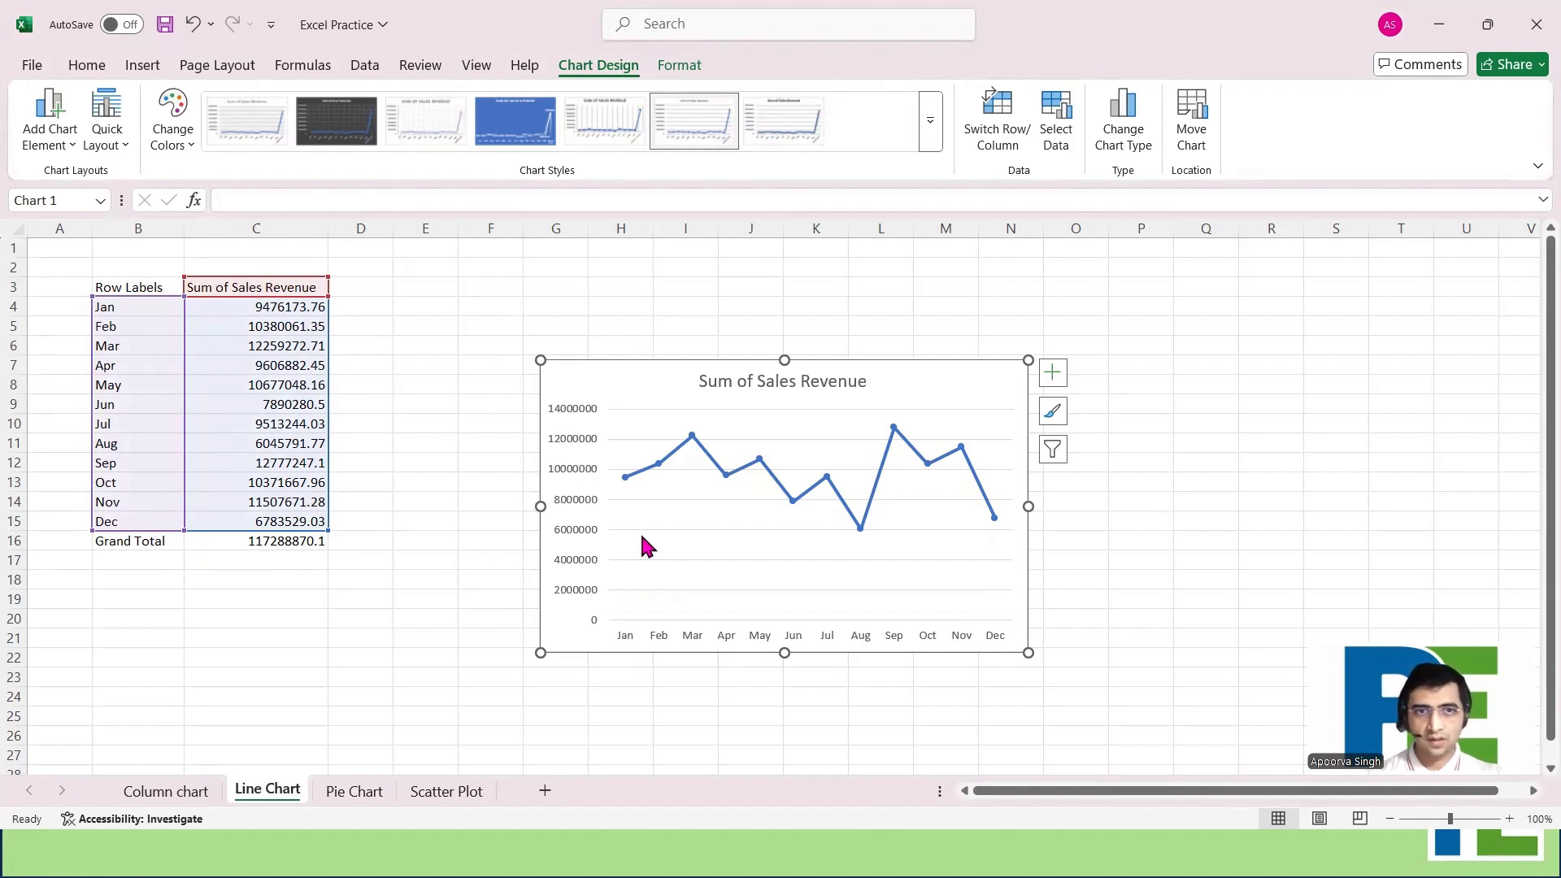
Delete the vertical value axis and the horizontal gridlines from the line chart
click(569, 503)
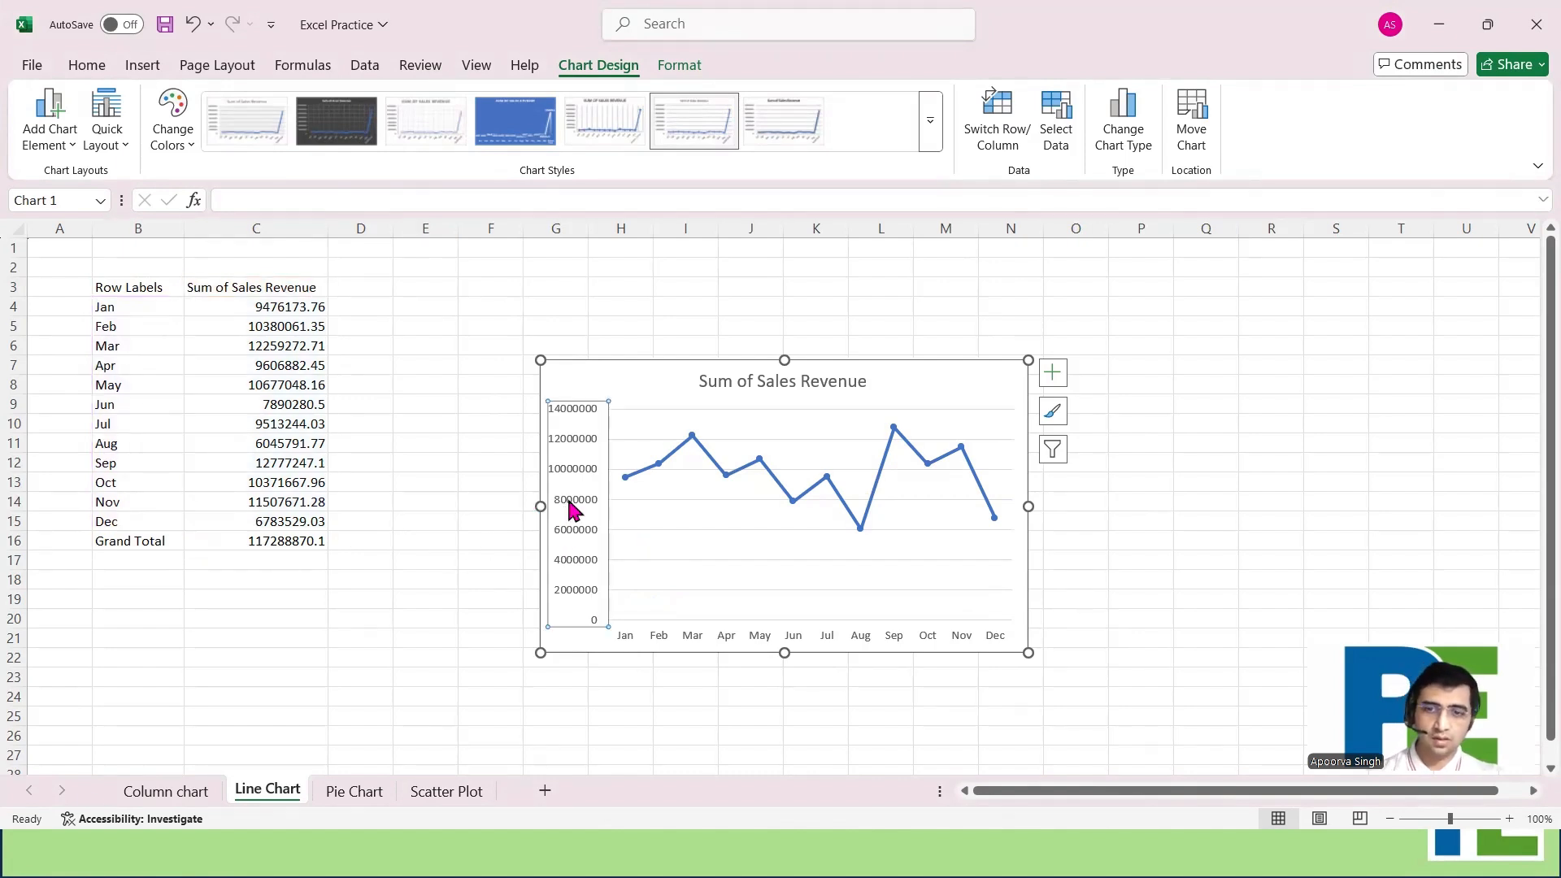
key(Delete)
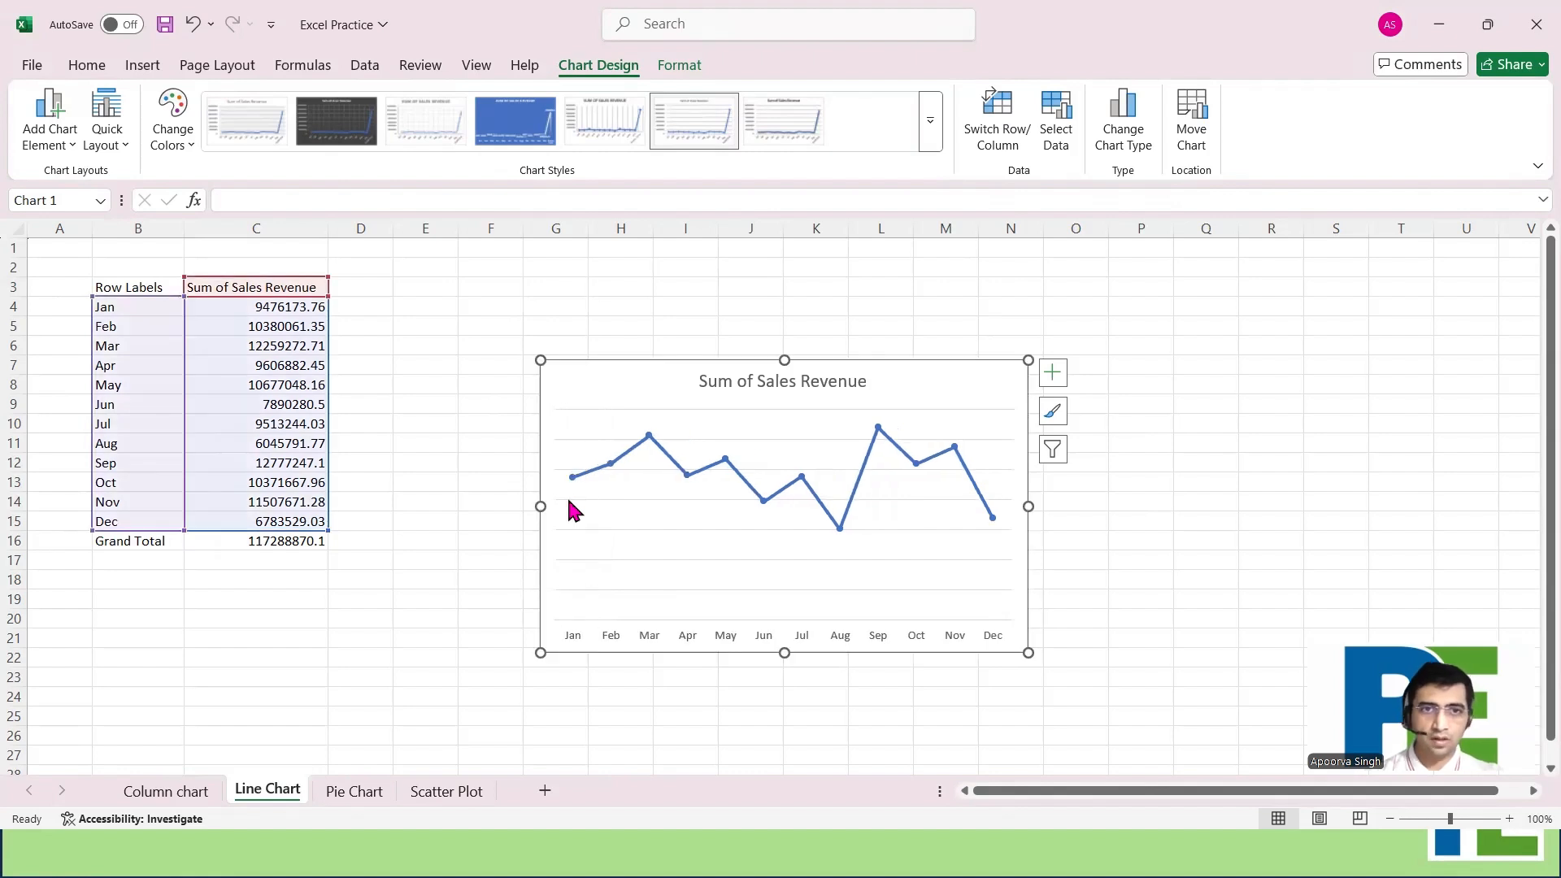
click(851, 561)
key(Delete)
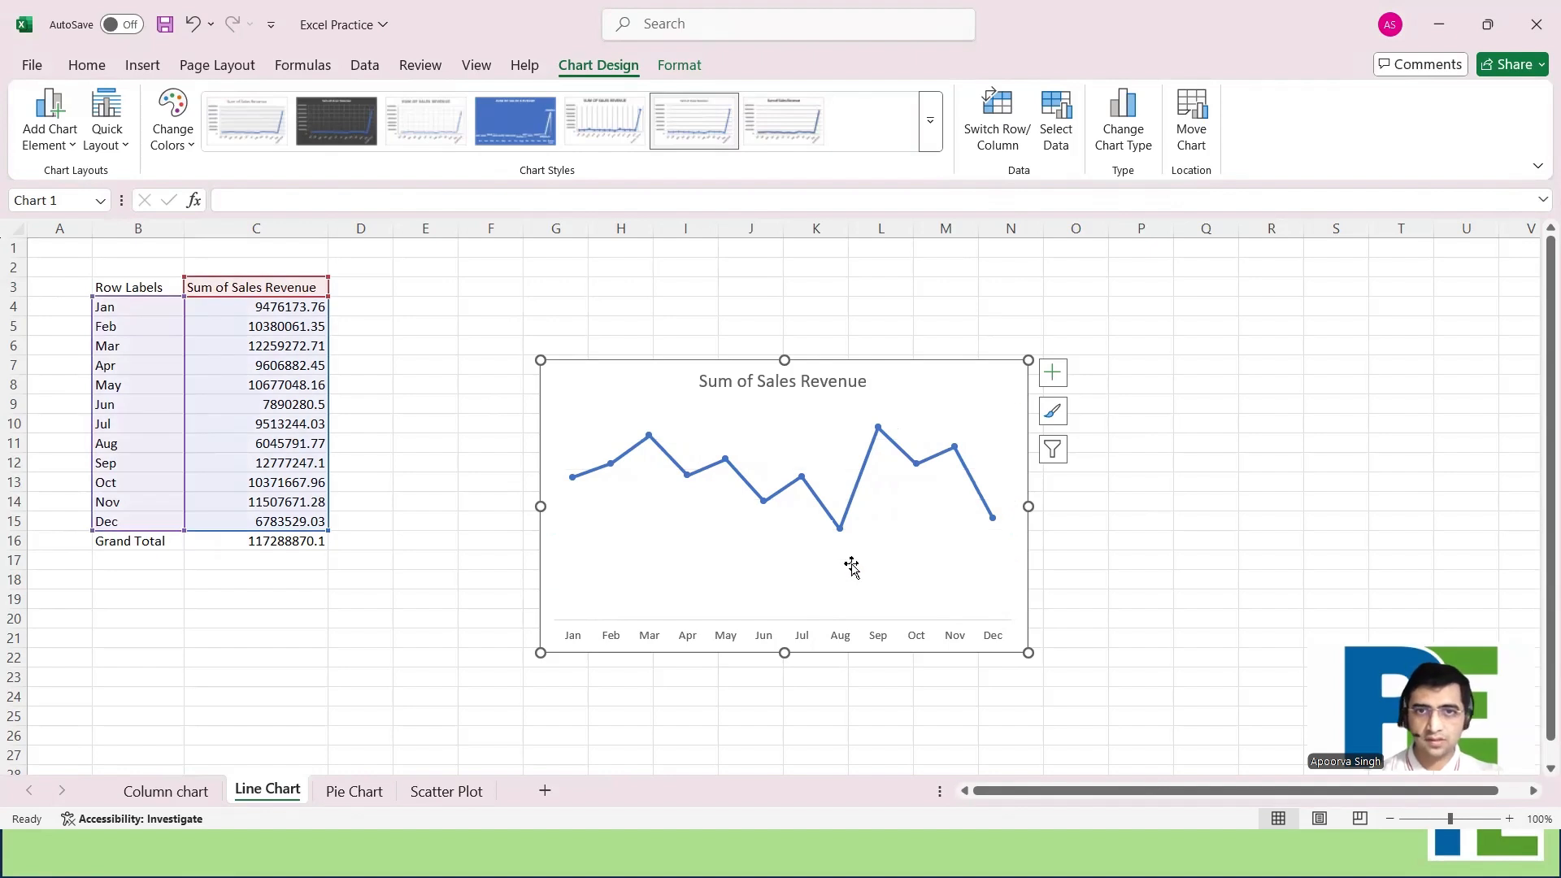
Add primary major vertical gridlines to the line chart
click(1053, 374)
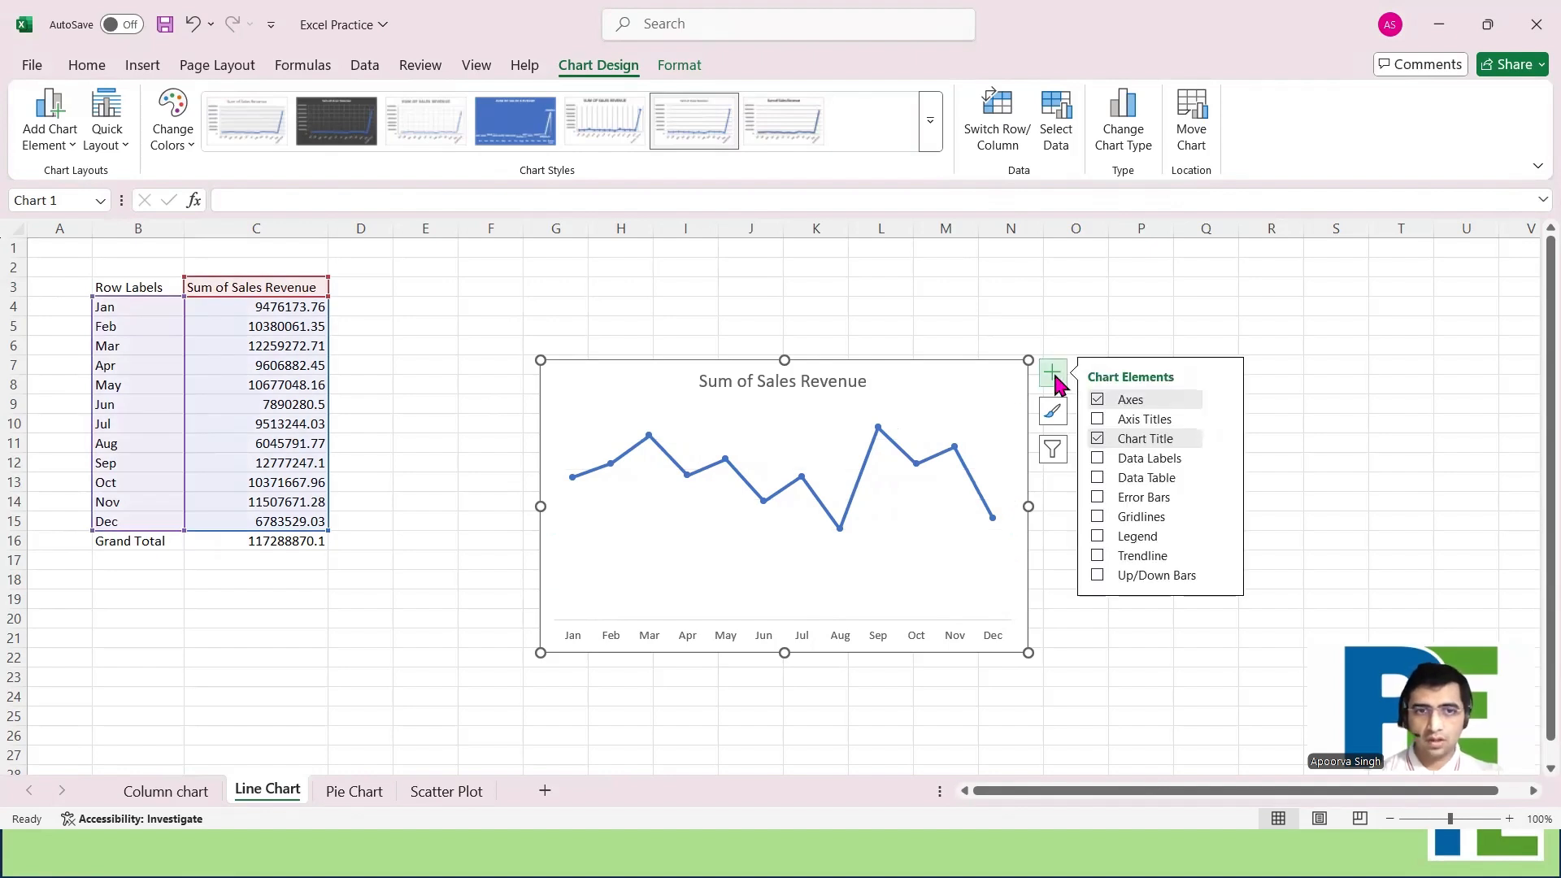
click(1098, 497)
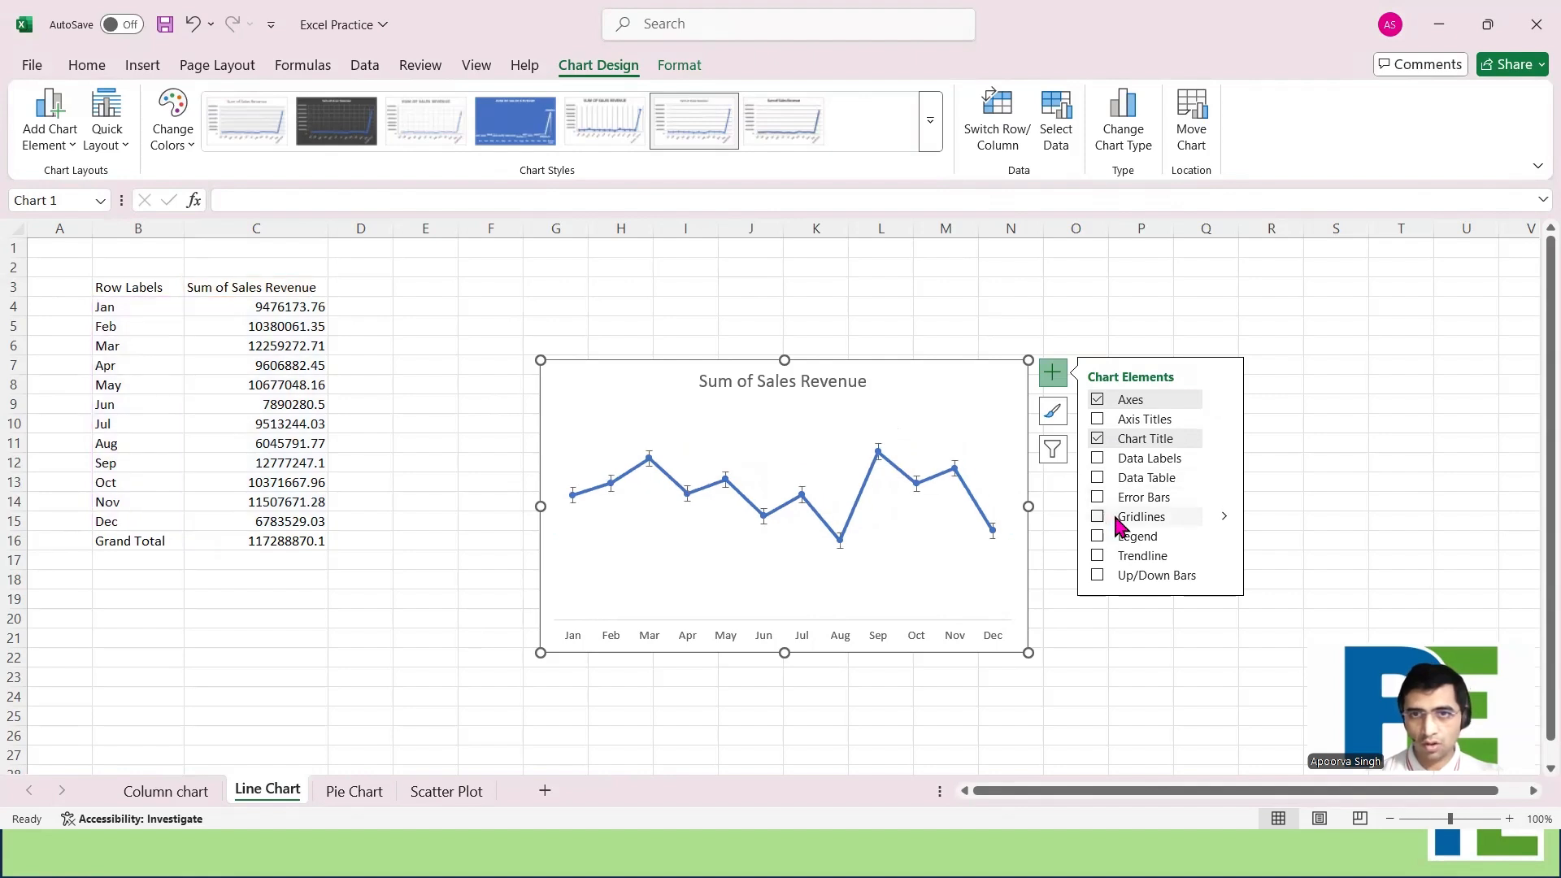
click(1223, 517)
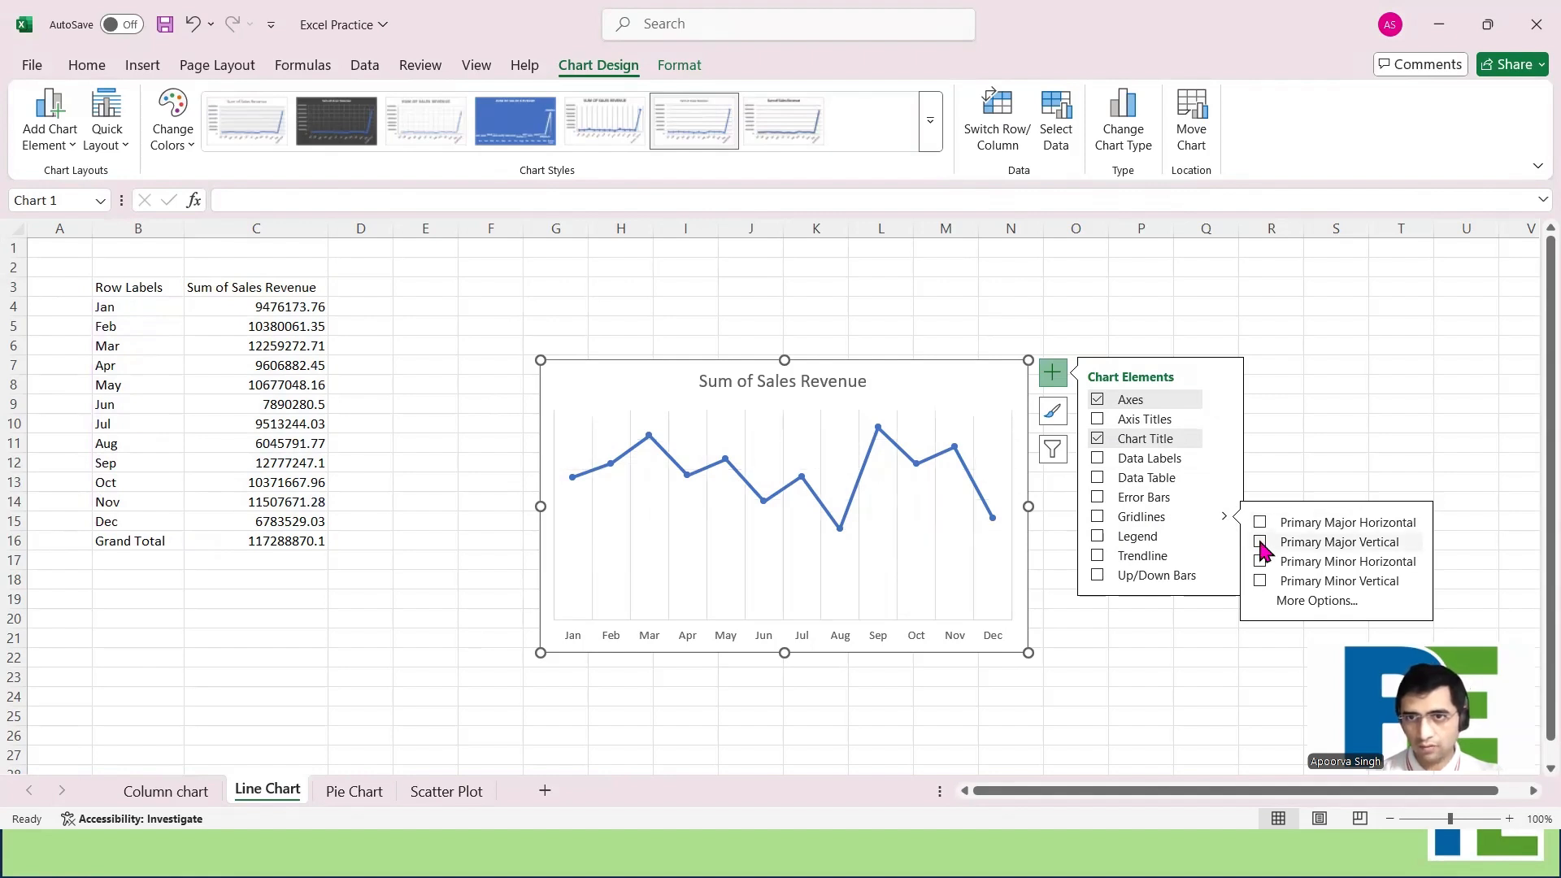
click(1259, 542)
click(1140, 656)
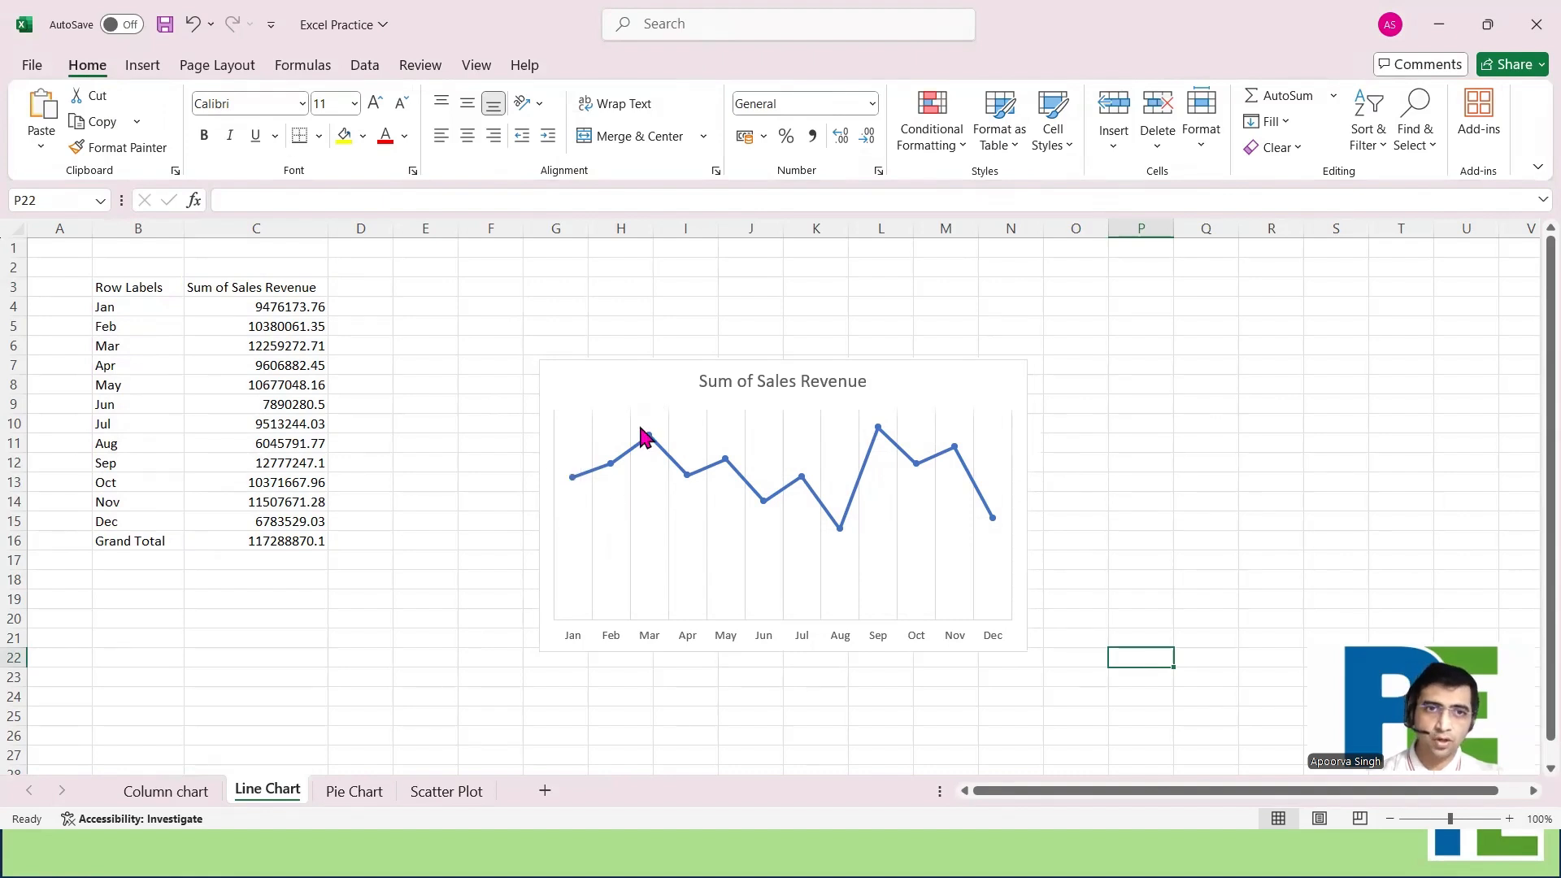
Enlarge the line chart to span about columns E to O and rows 4 to 22, and shorten its plot area from below
click(565, 378)
drag(539, 361, 383, 302)
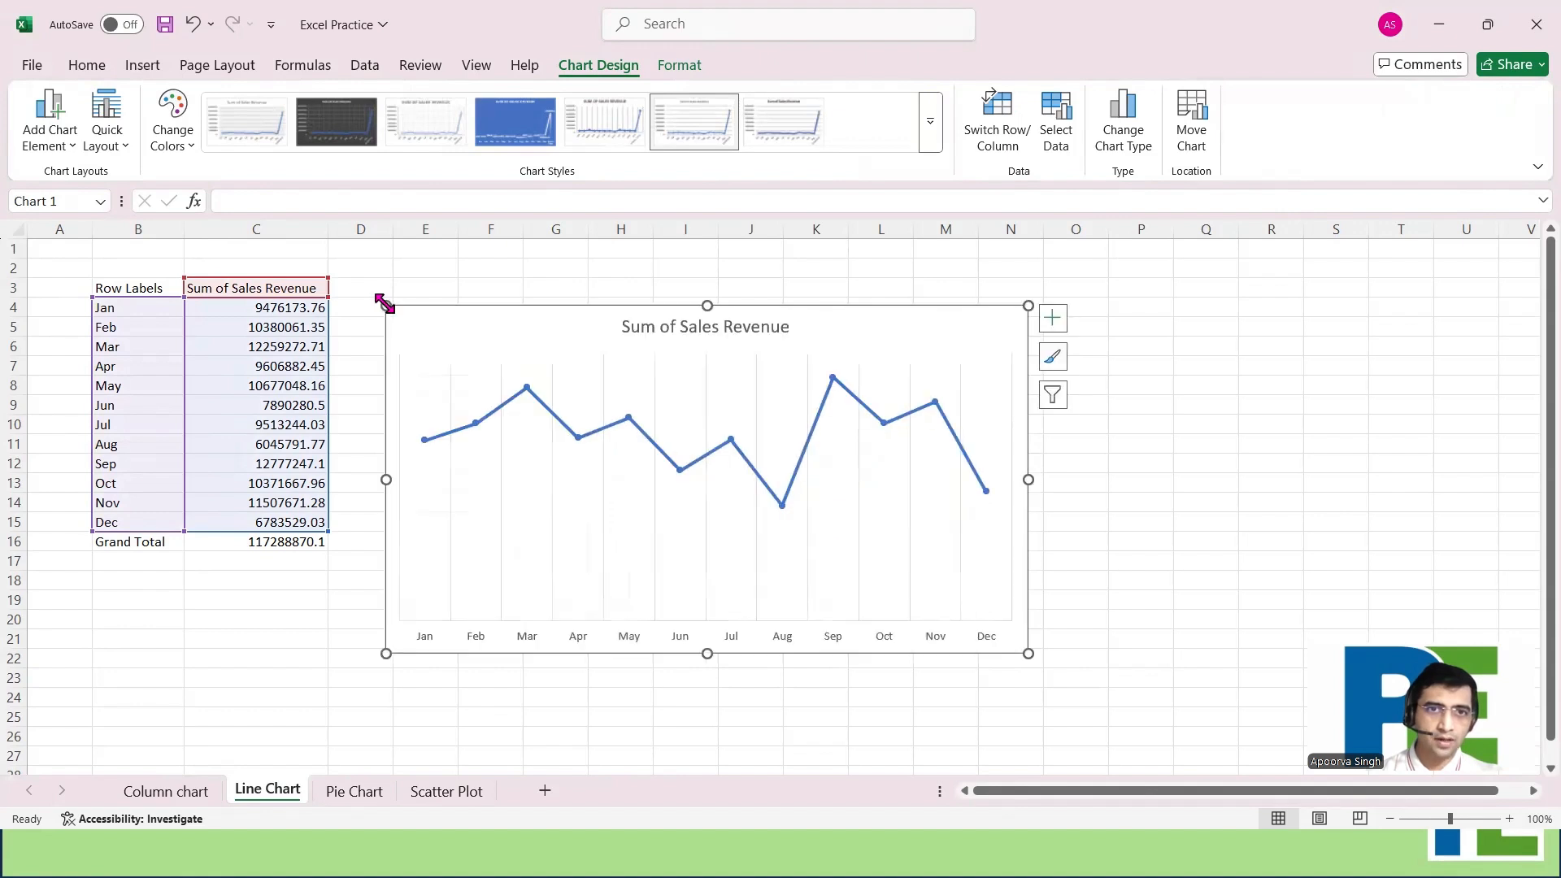
drag(1028, 653, 1106, 657)
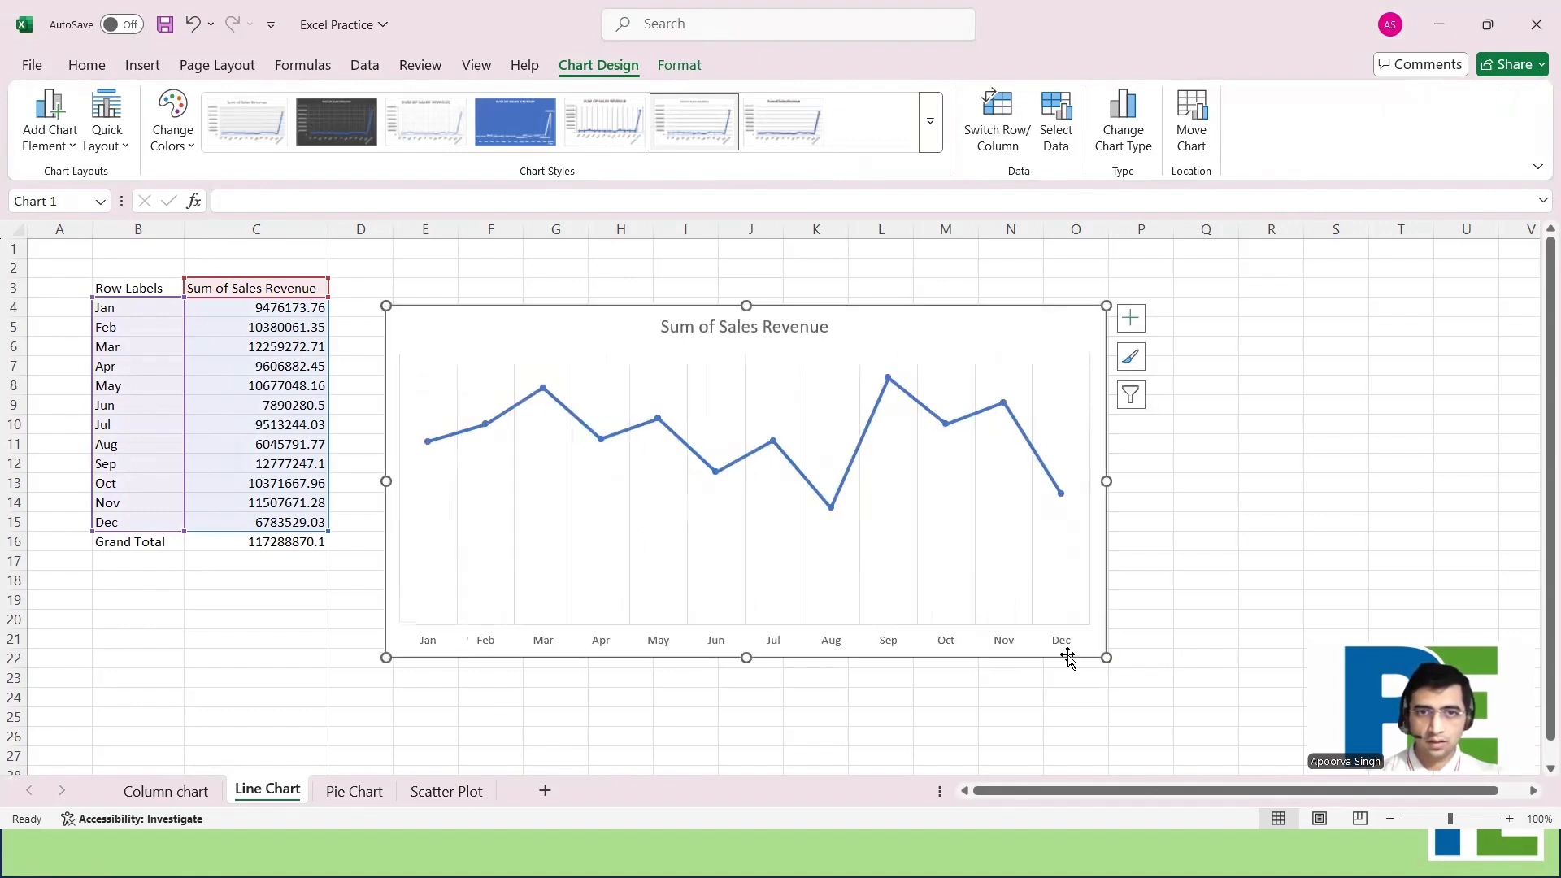
click(777, 545)
drag(745, 625, 745, 559)
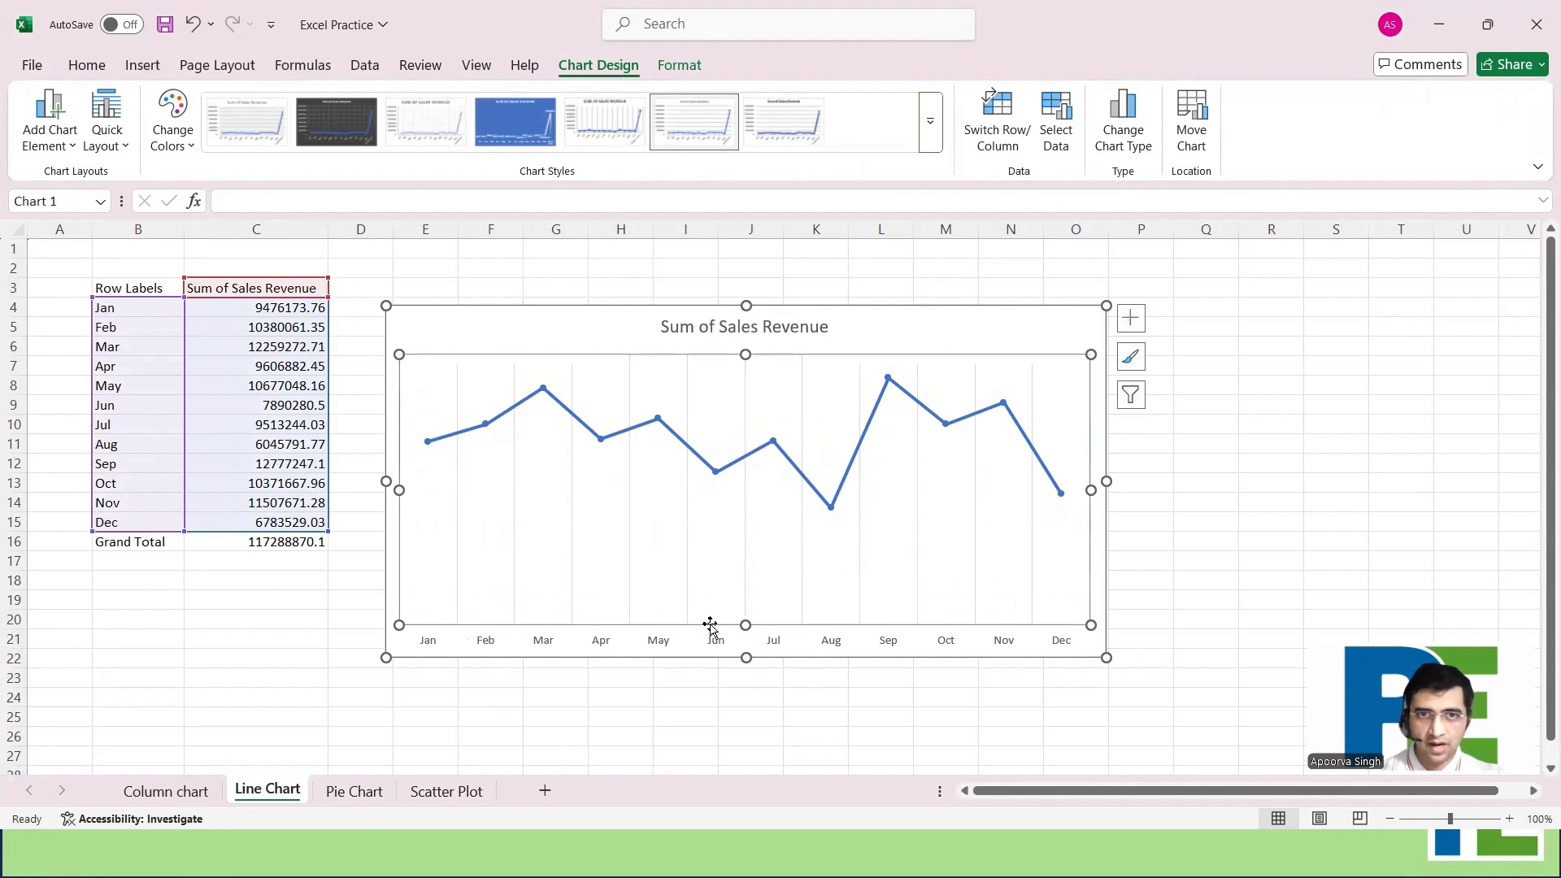
Add a legend centred below the month labels and move the chart away from the table so it starts at about column G
click(1130, 318)
click(1175, 404)
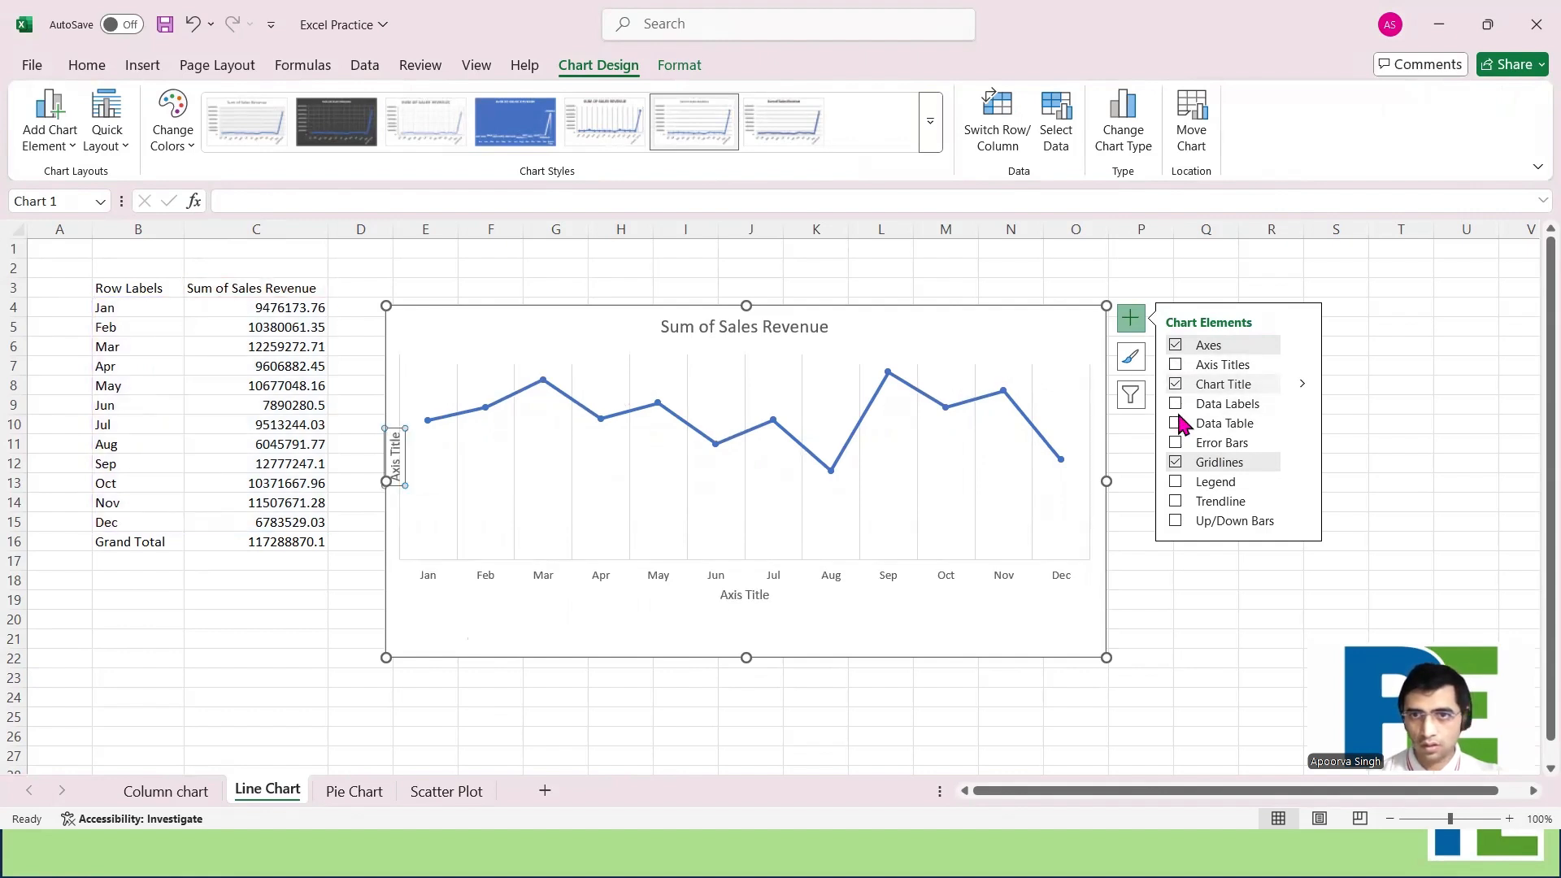
click(1175, 481)
mouse_move(981, 506)
mouse_down()
mouse_move(748, 646)
mouse_move(719, 602)
mouse_move(716, 626)
mouse_up()
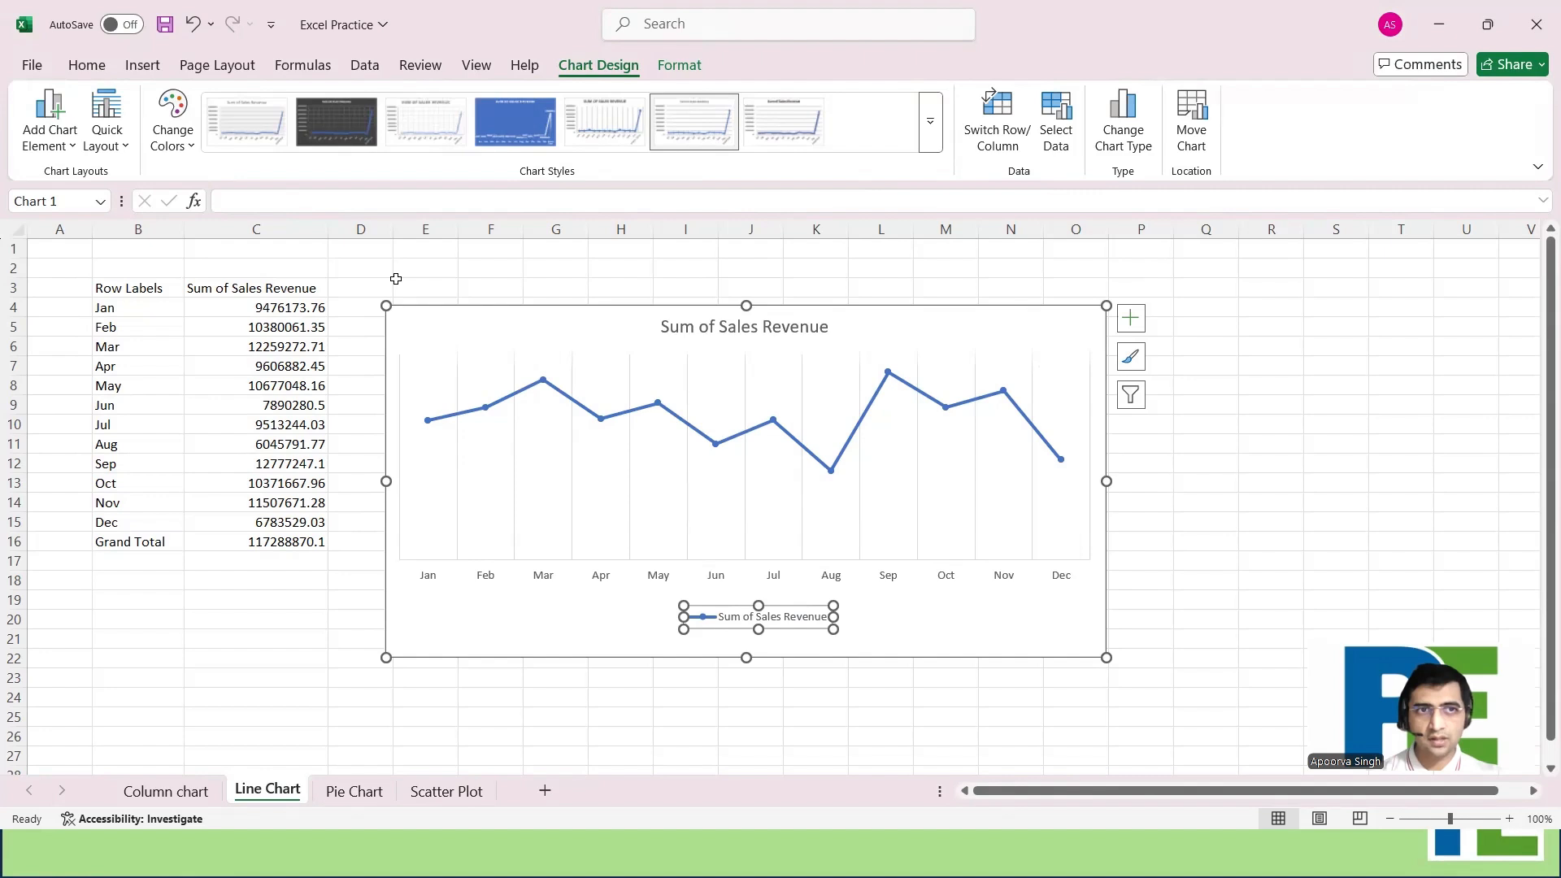
drag(391, 309, 560, 290)
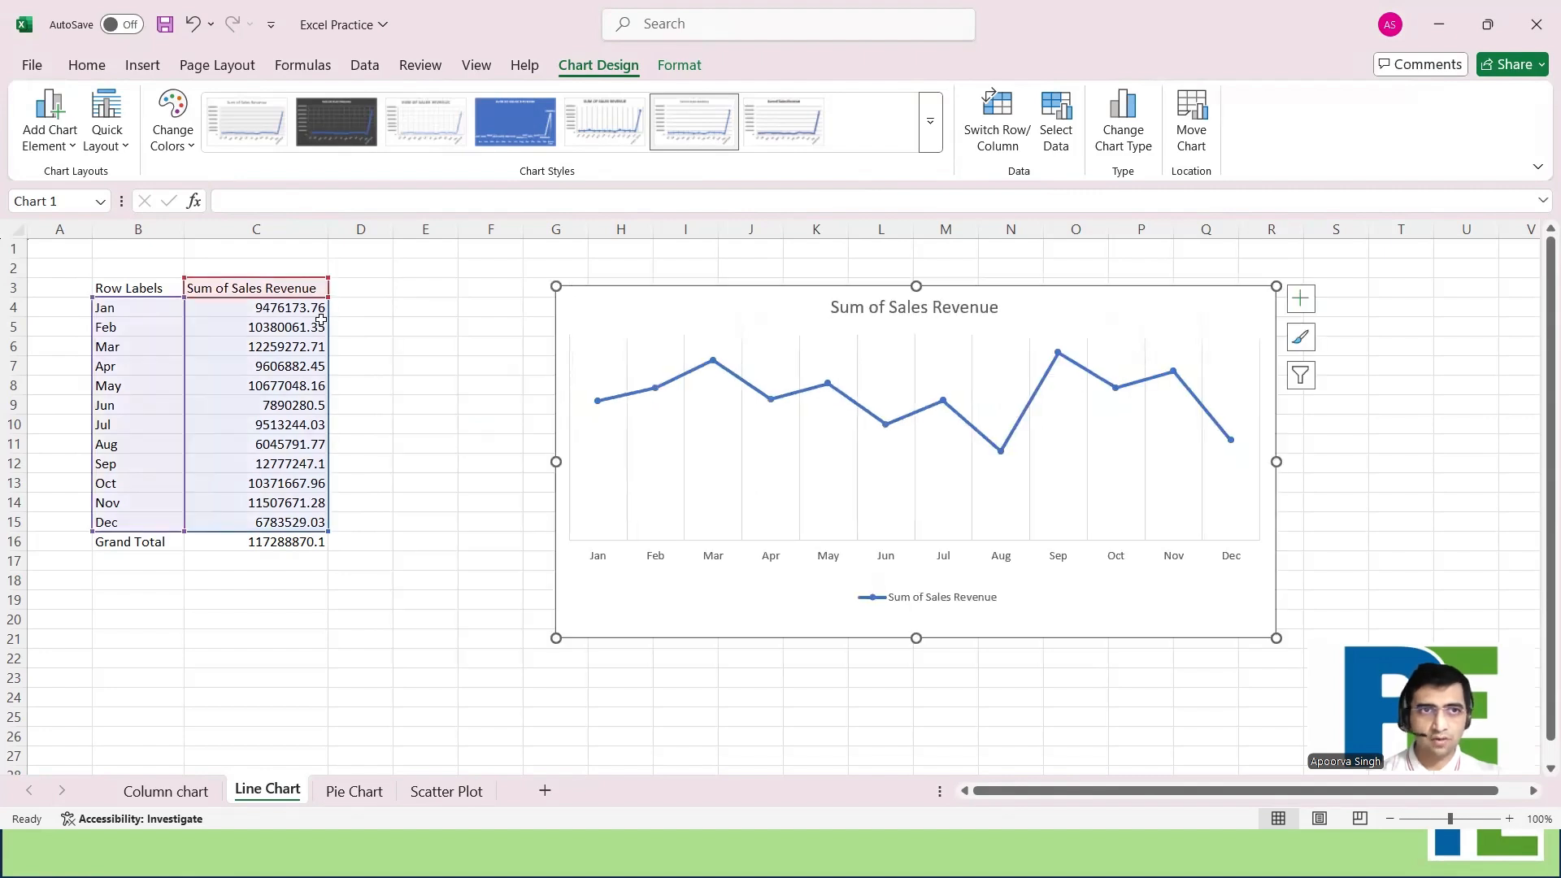
Enter the header Quantity Sold in D3, beside the sales revenue column
click(379, 286)
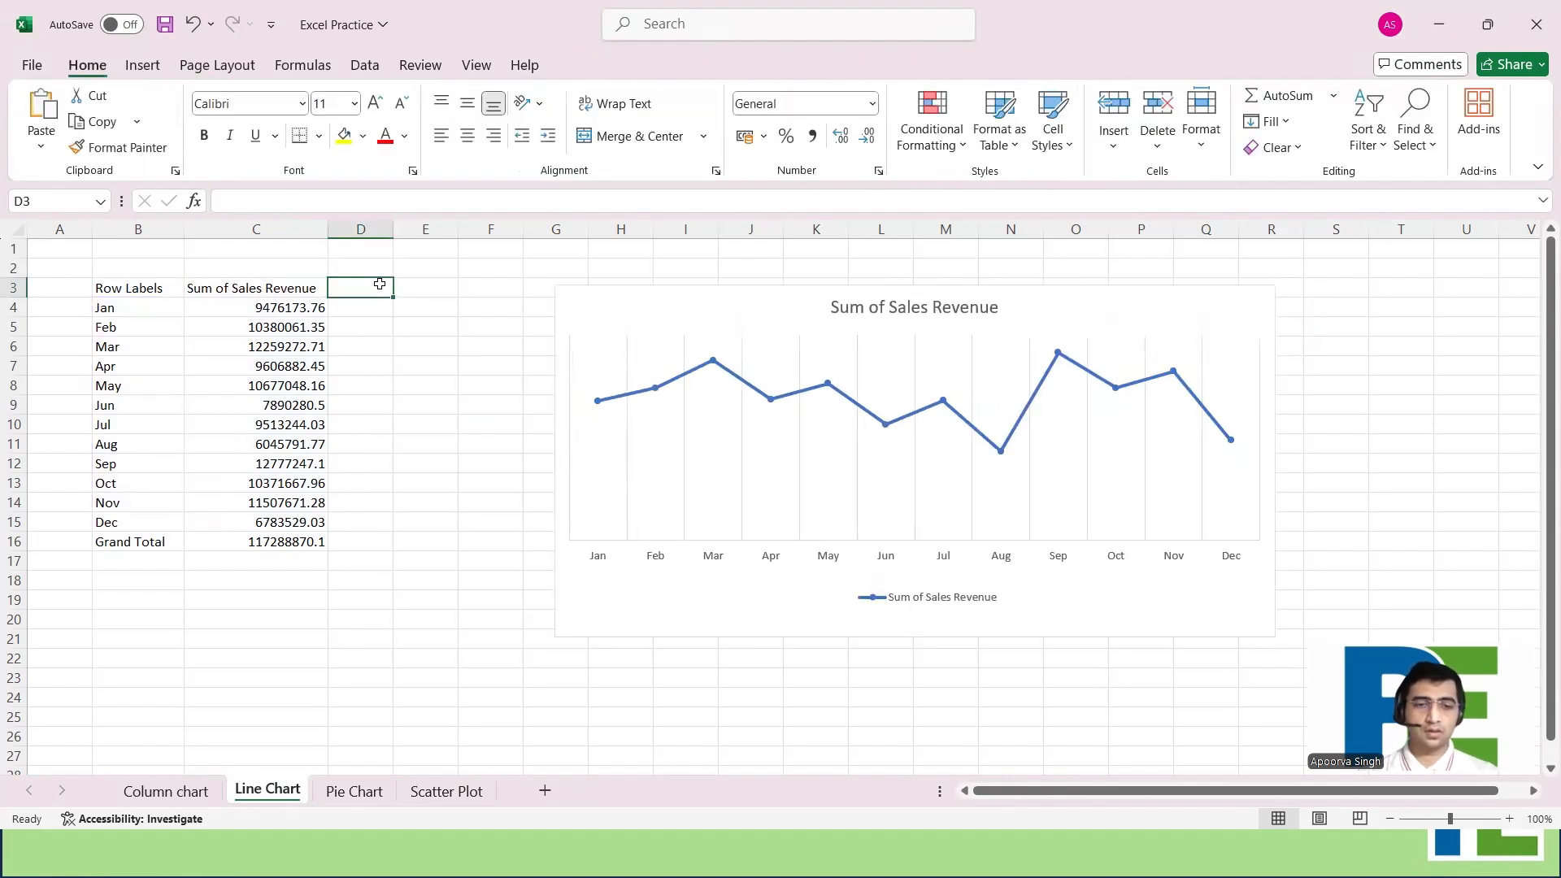
text(Quan)
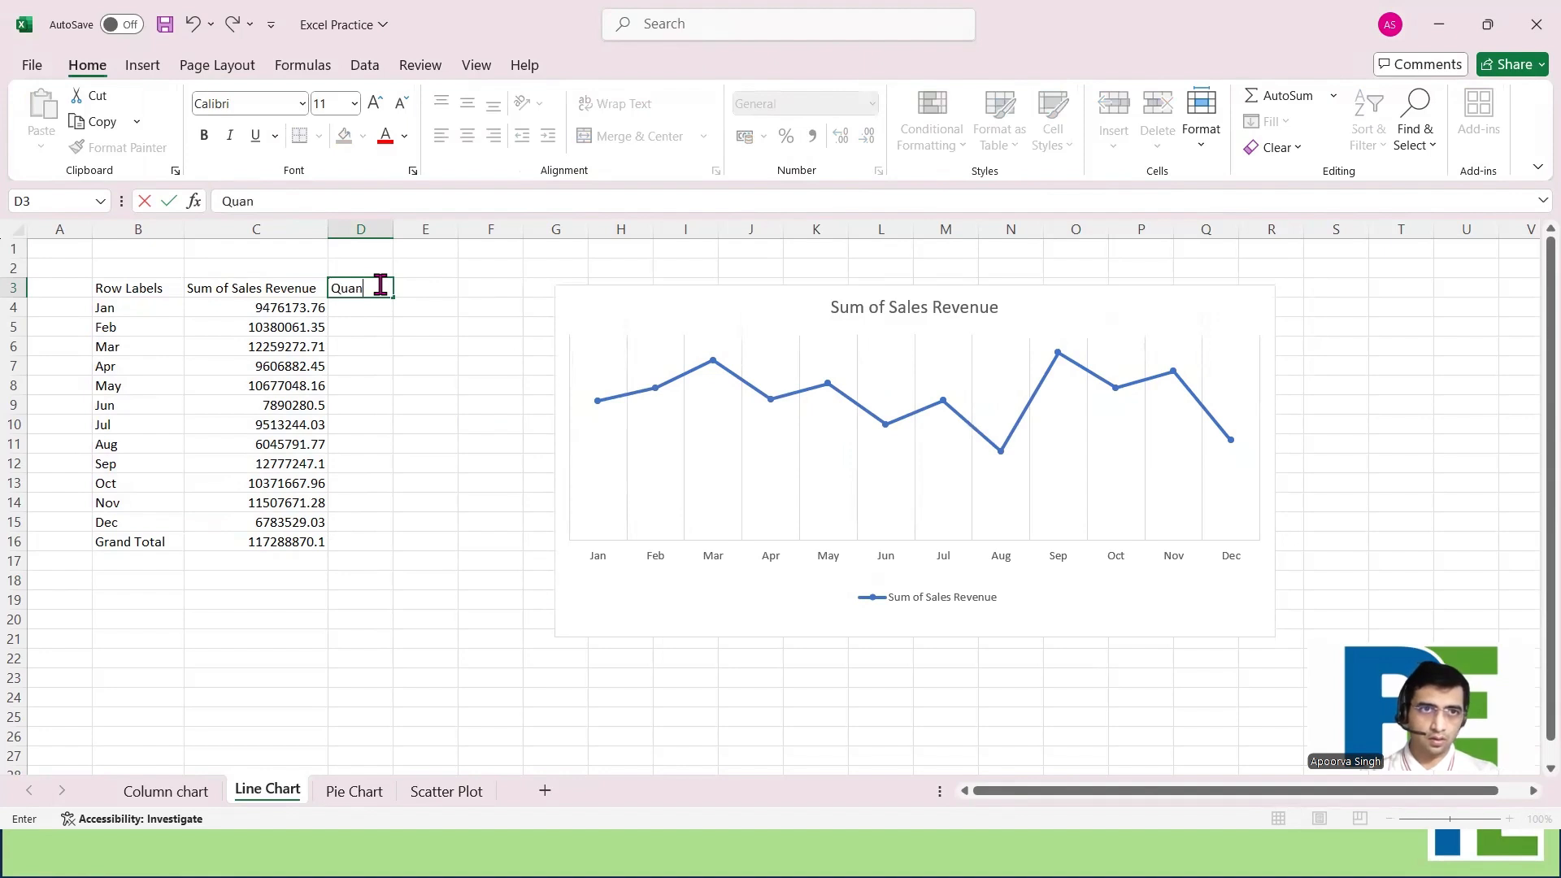
text(tity Sold)
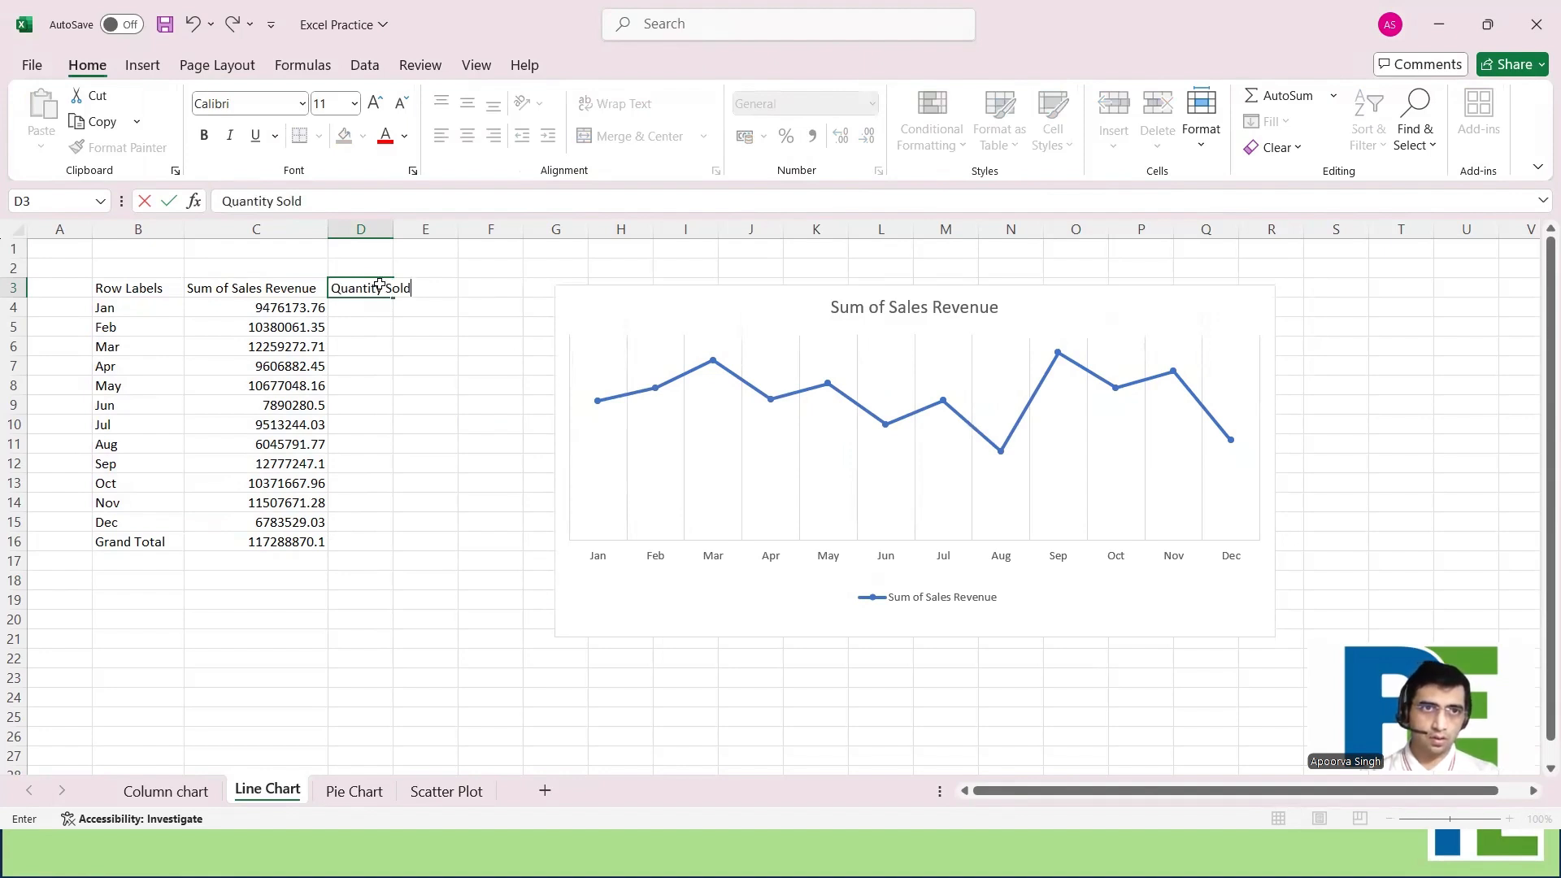
key(Return)
Fill D4:D15 with the monthly quantities 3185, 4814, 3928, 4366, 4201, 4100, 3565, 3239, 3936, 4904, 4463 and 3387
key(shift+Down)
key(shift+Down)
key(shift+Down)
key(shift+Down)
key(shift+Down)
key(shift+Down)
key(shift+Down)
key(shift+Down)
key(shift+Down)
key(shift+Down)
key(shift+Down)
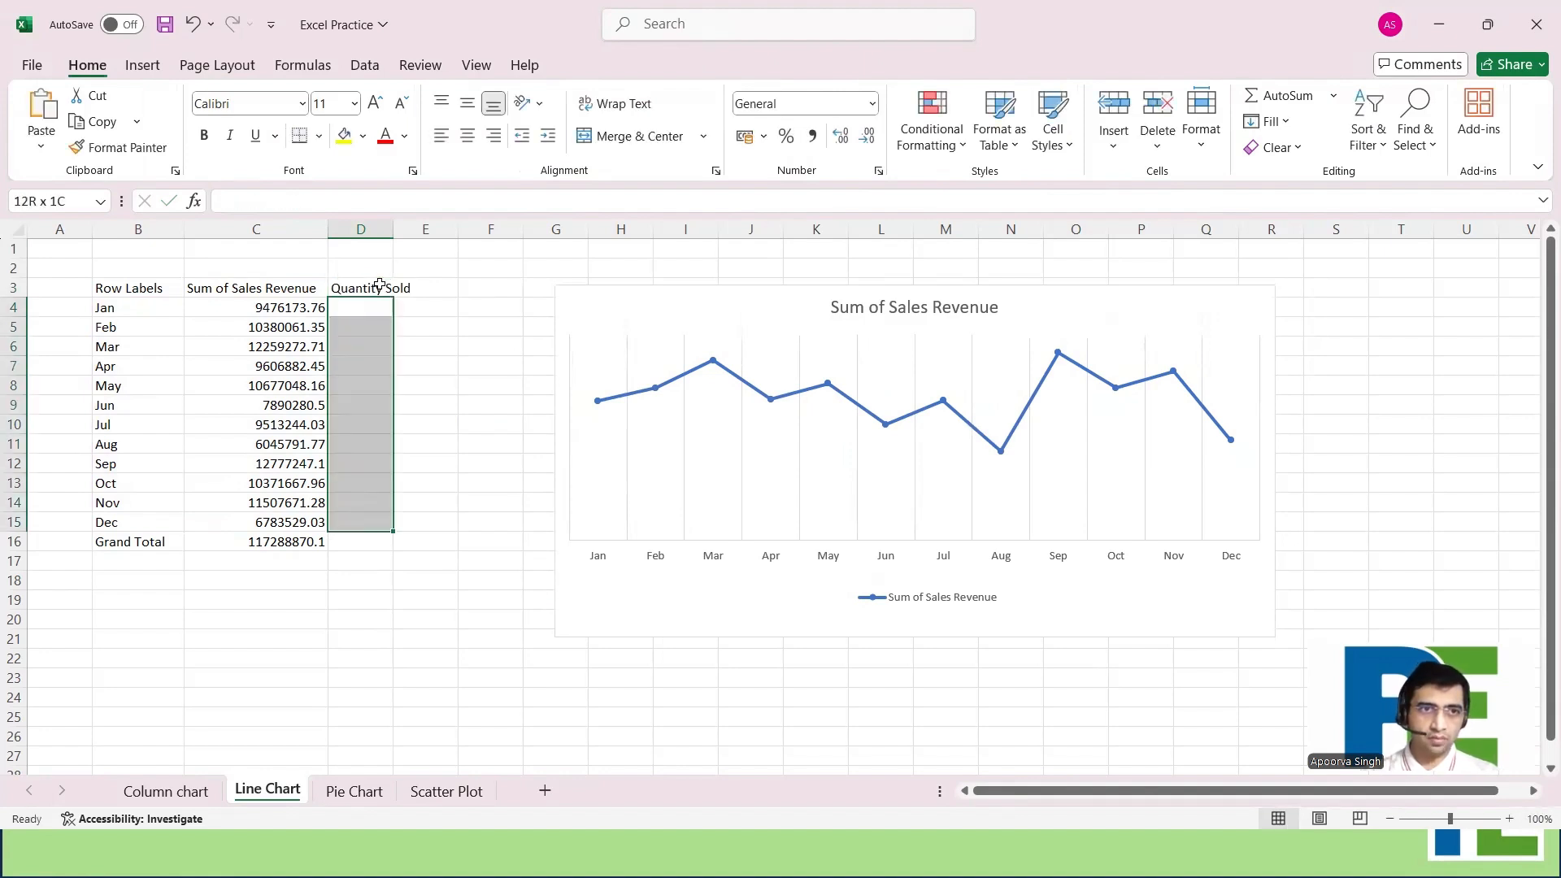
key(ctrl+v)
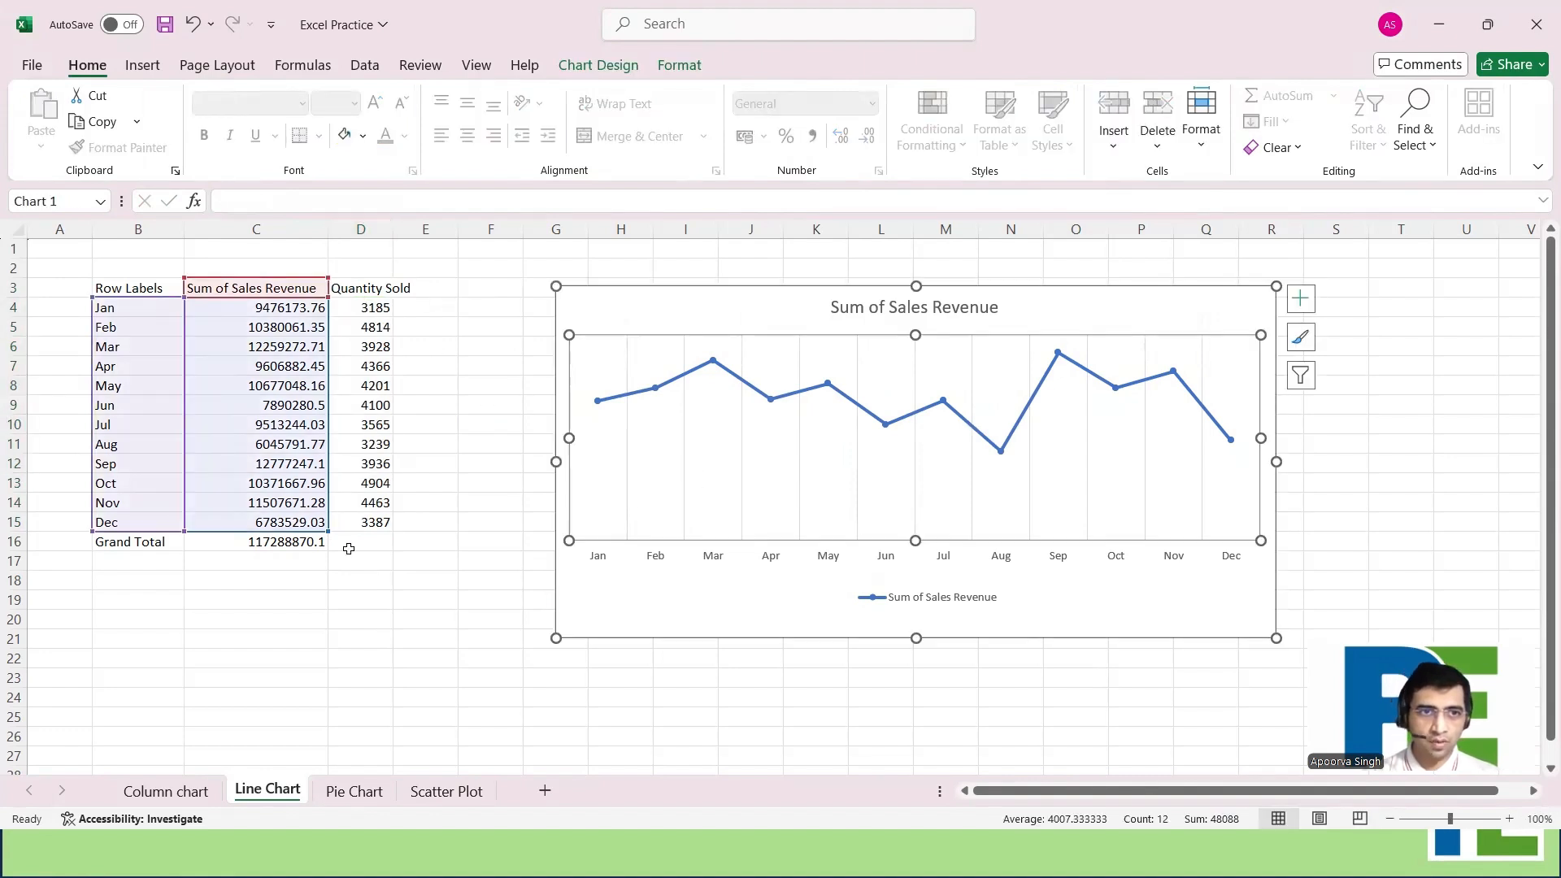
Extend the chart's data range to include Quantity Sold, and format C4:C16 with thousands separators and no decimals
drag(323, 530, 391, 525)
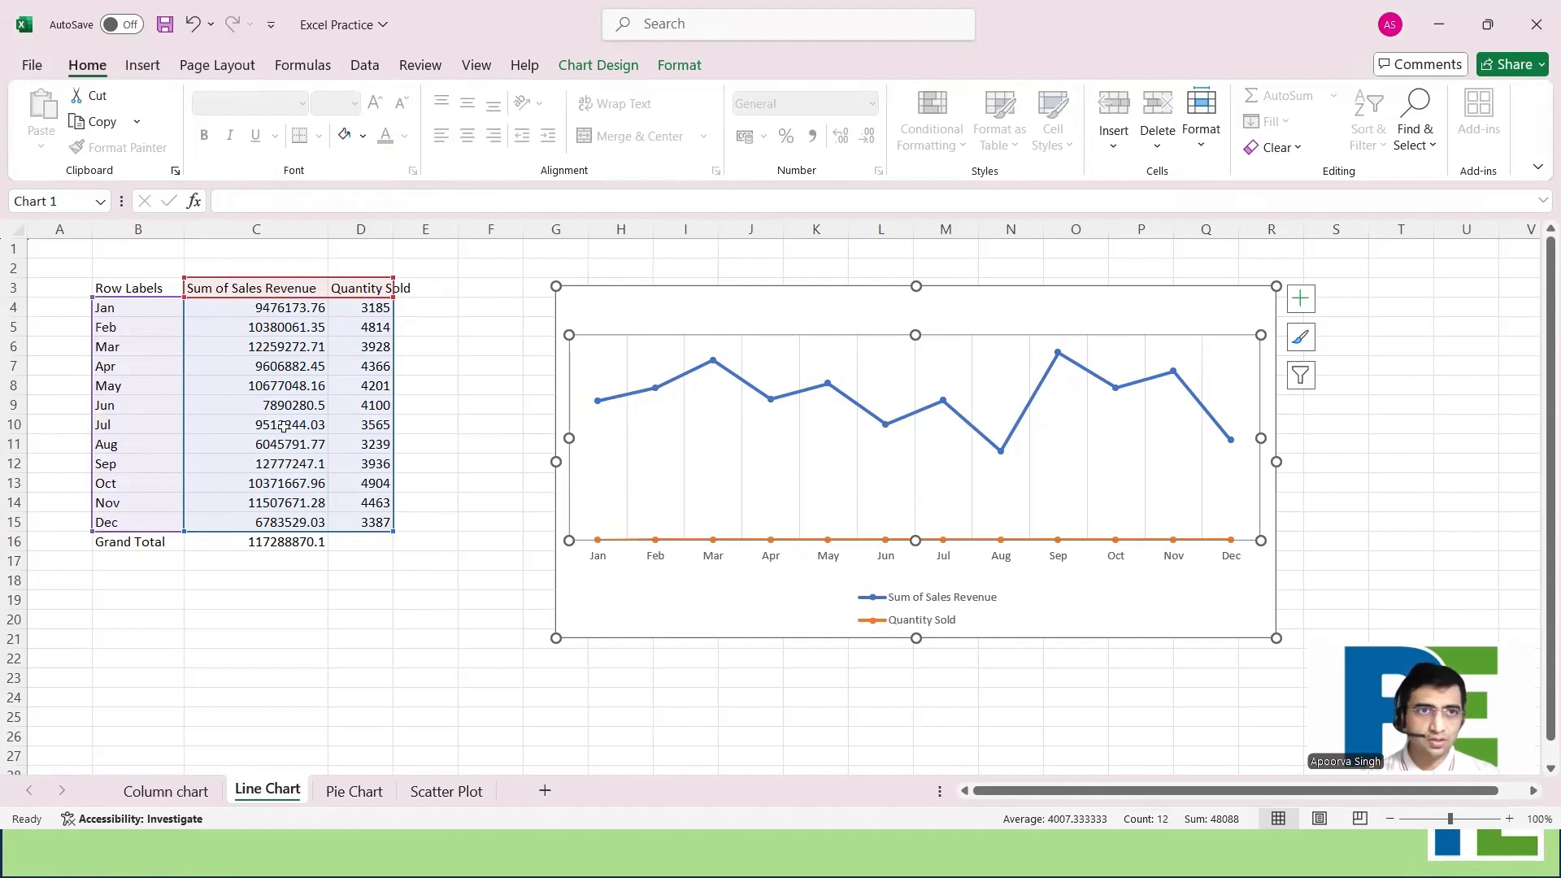
drag(293, 310, 254, 538)
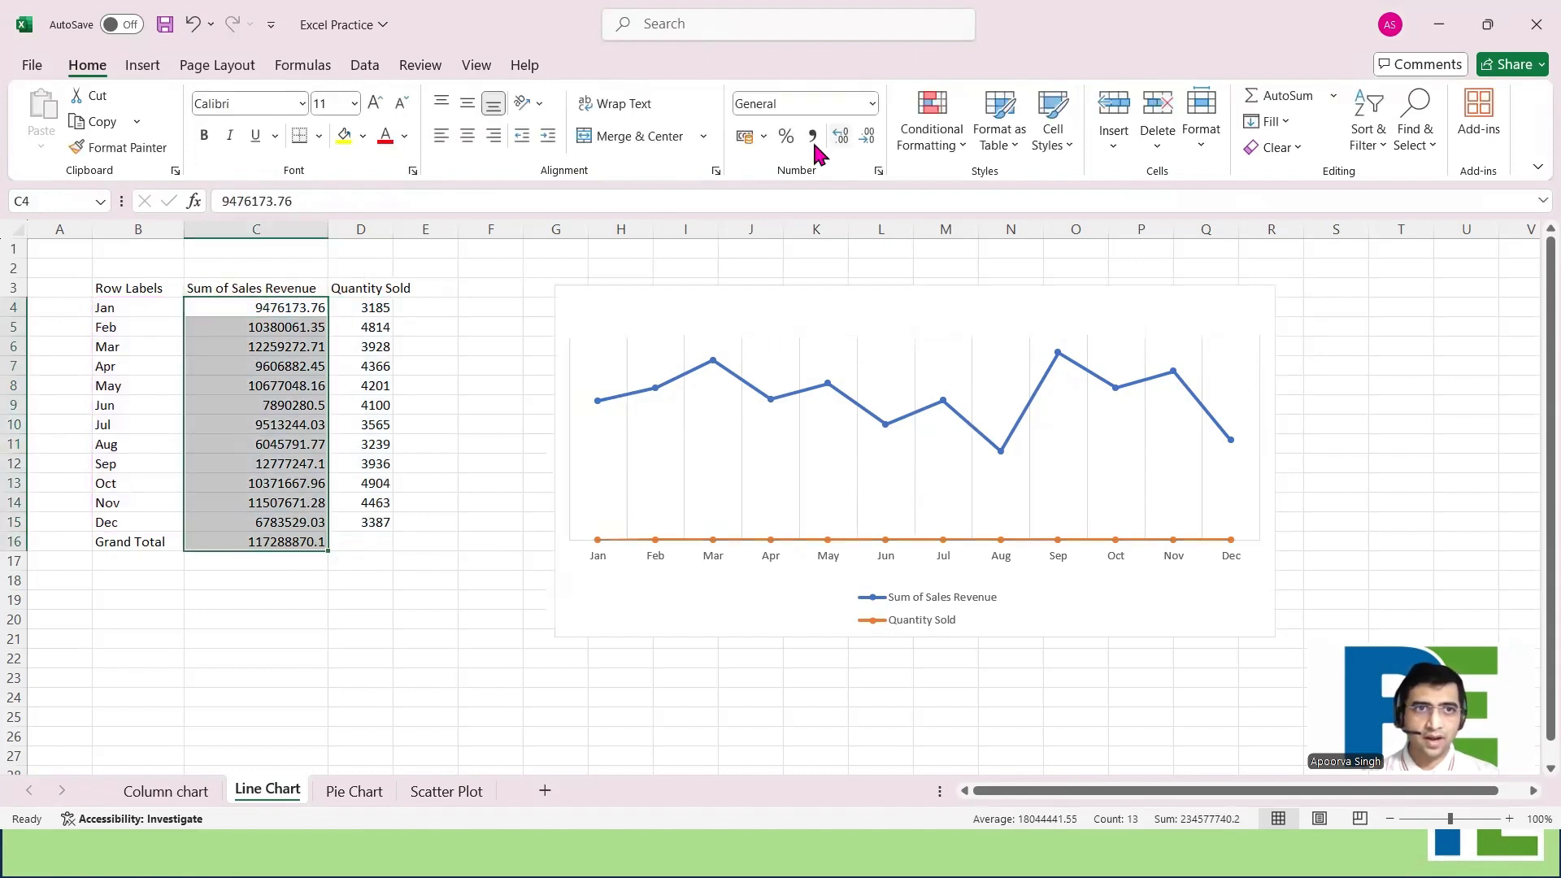
click(840, 135)
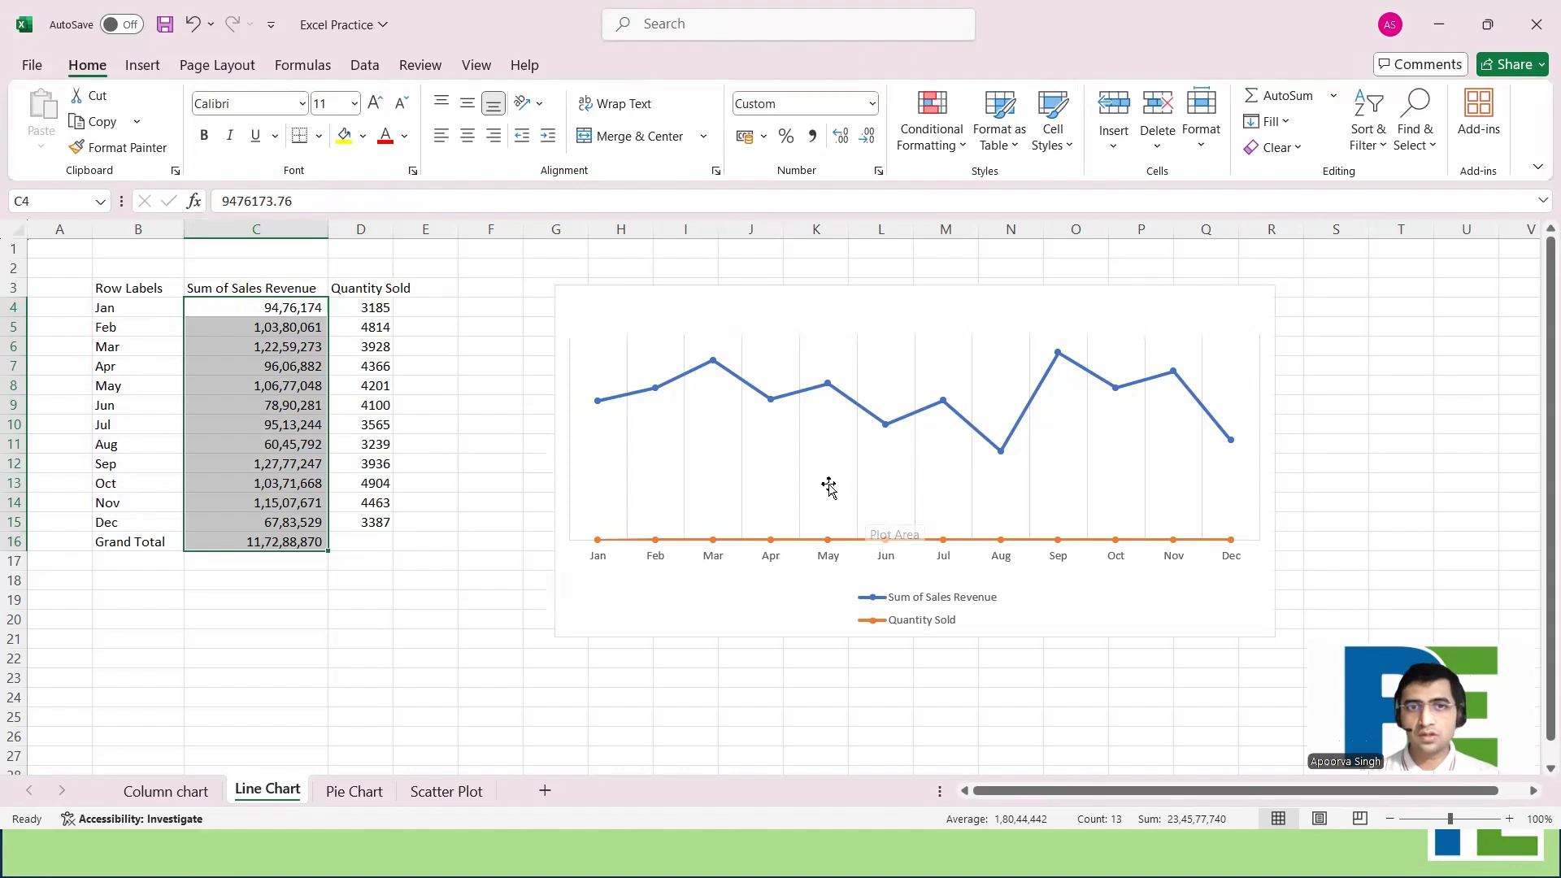
Plot the Quantity Sold series on the secondary axis
click(804, 540)
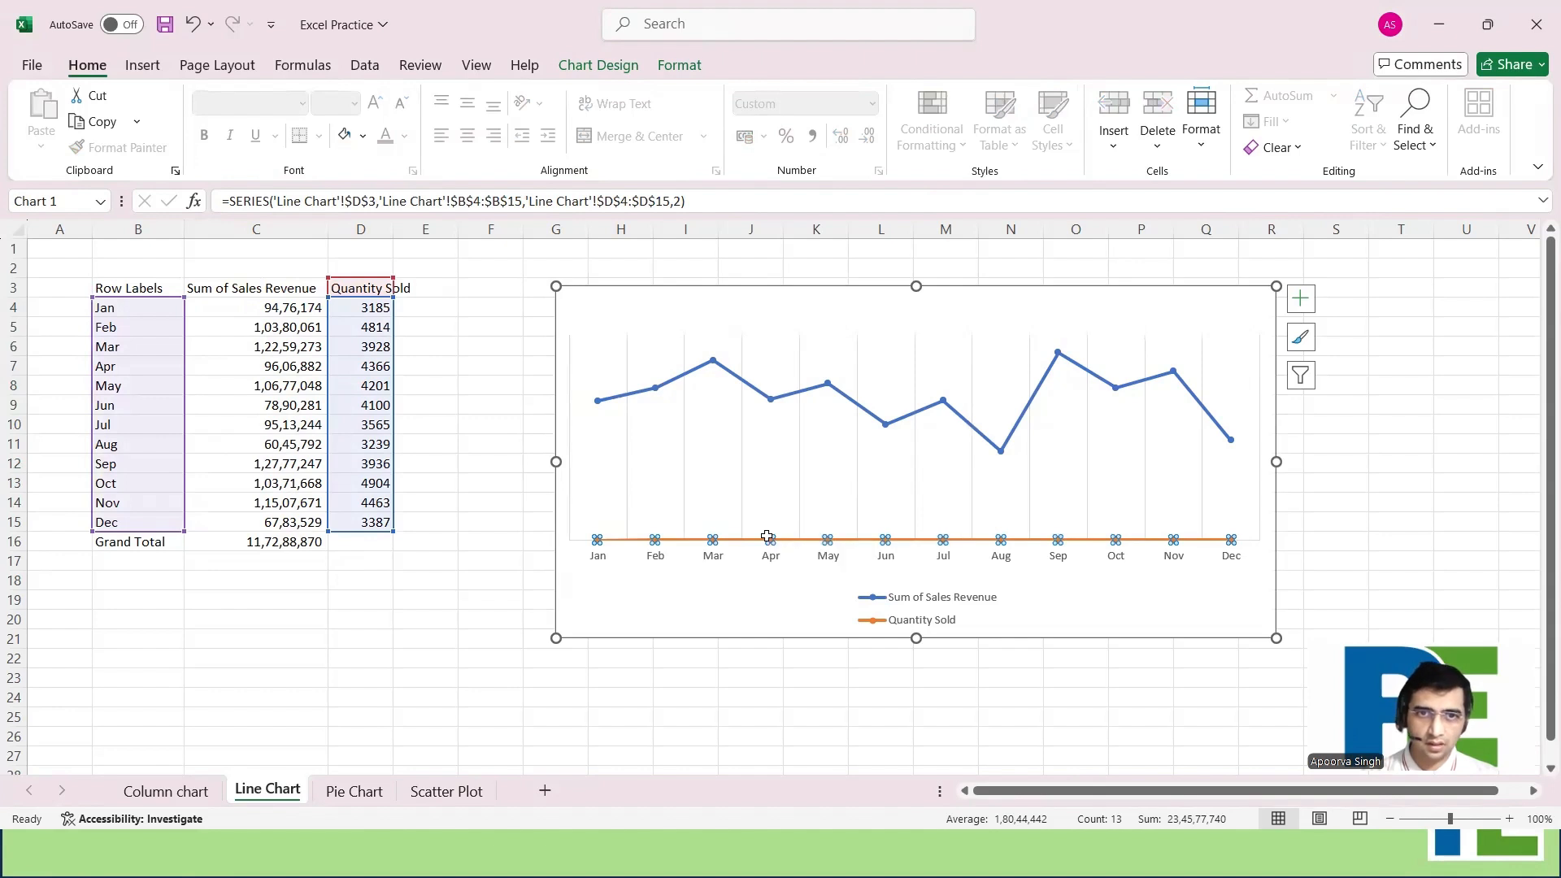
right_click(767, 536)
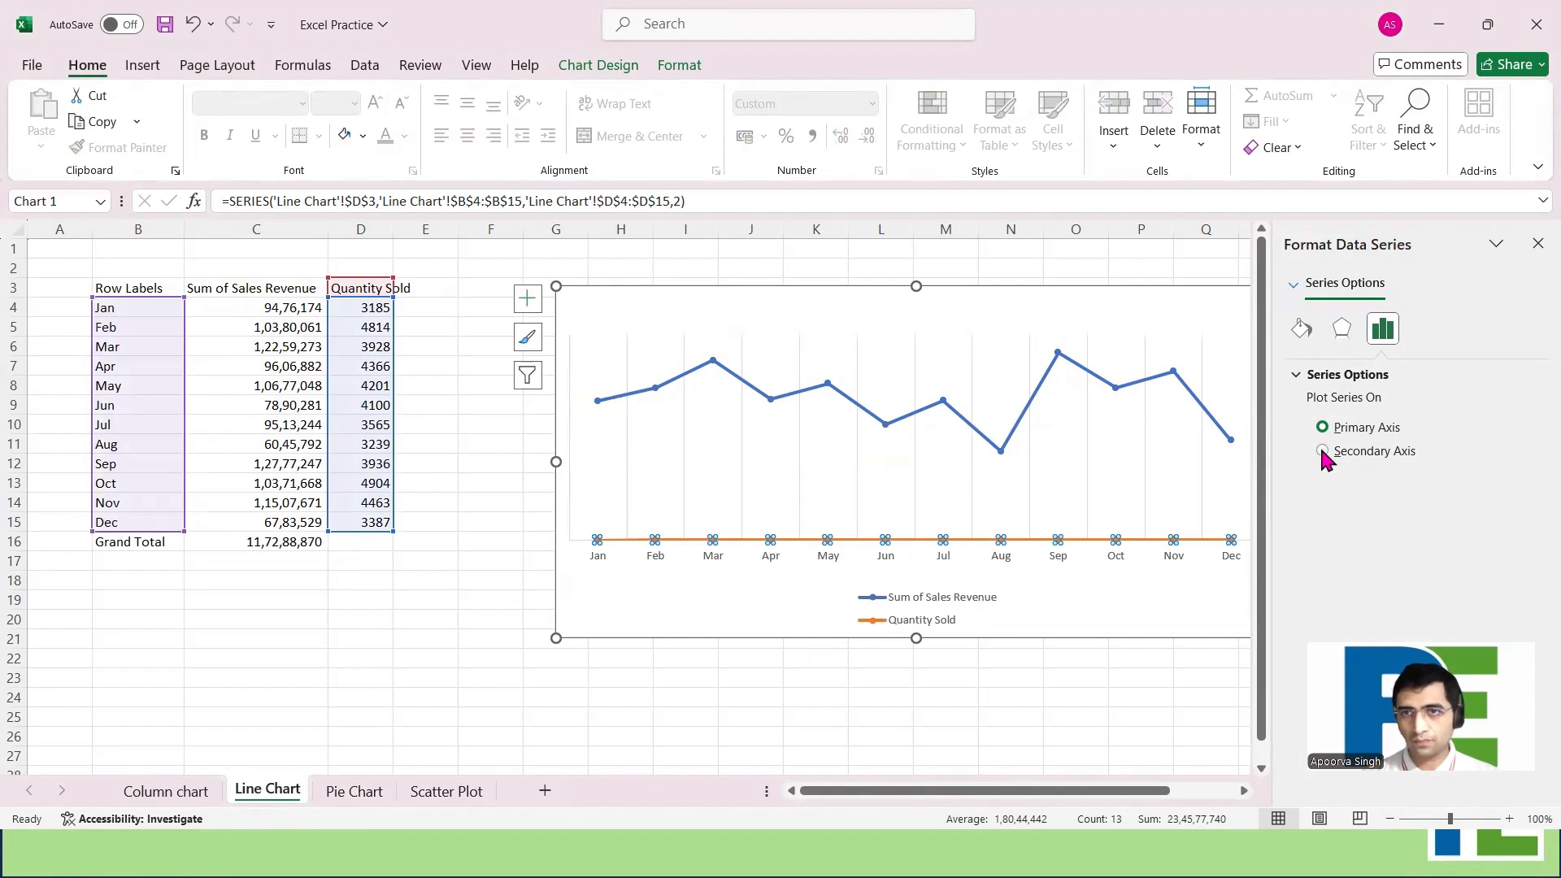
click(1321, 450)
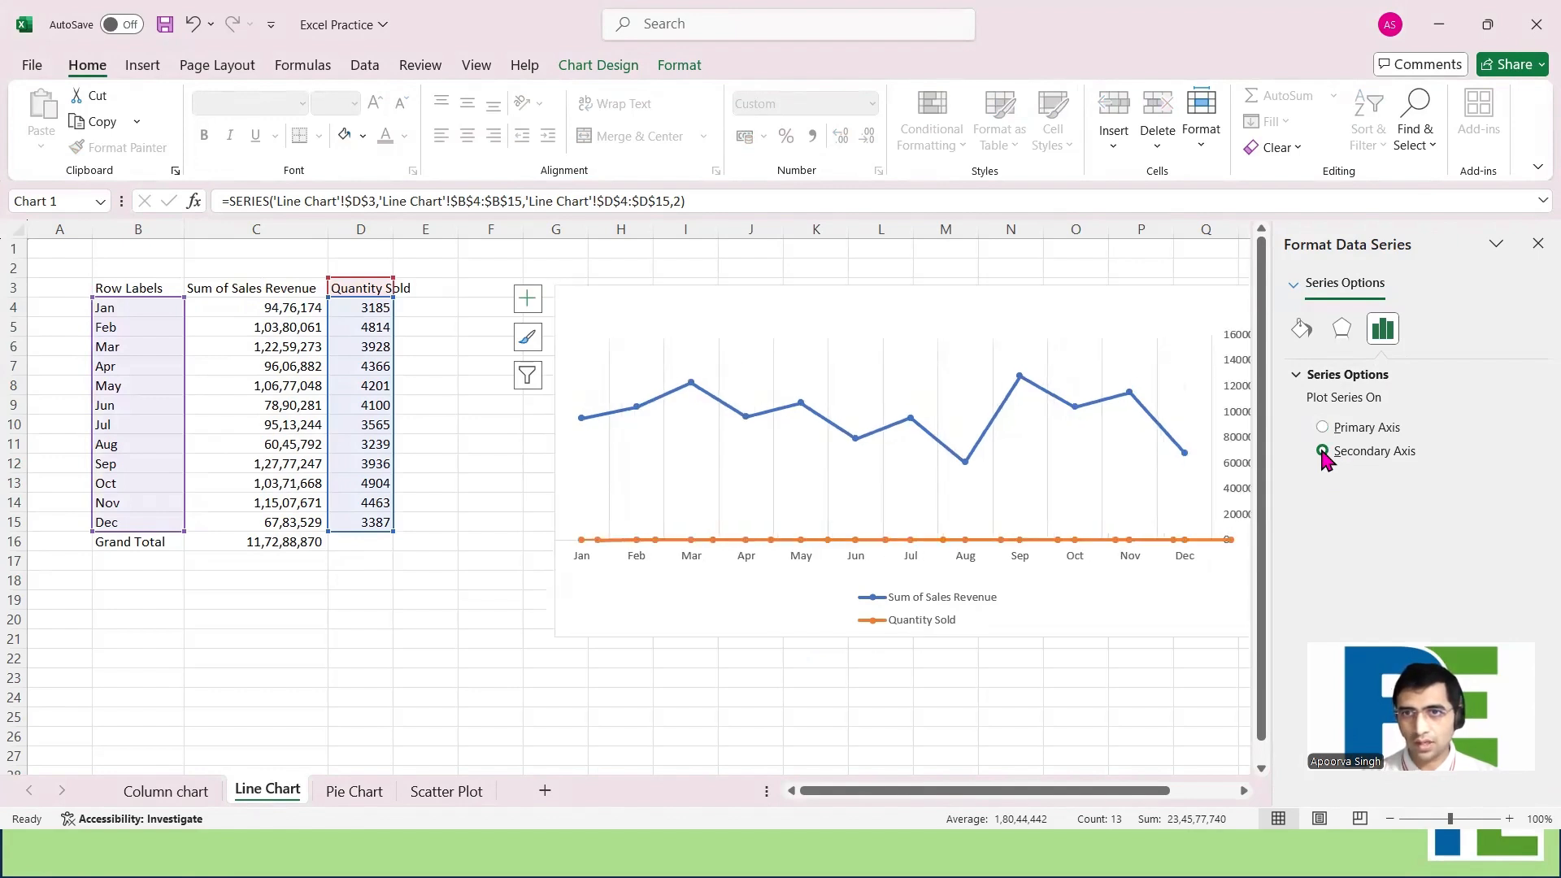
click(1536, 244)
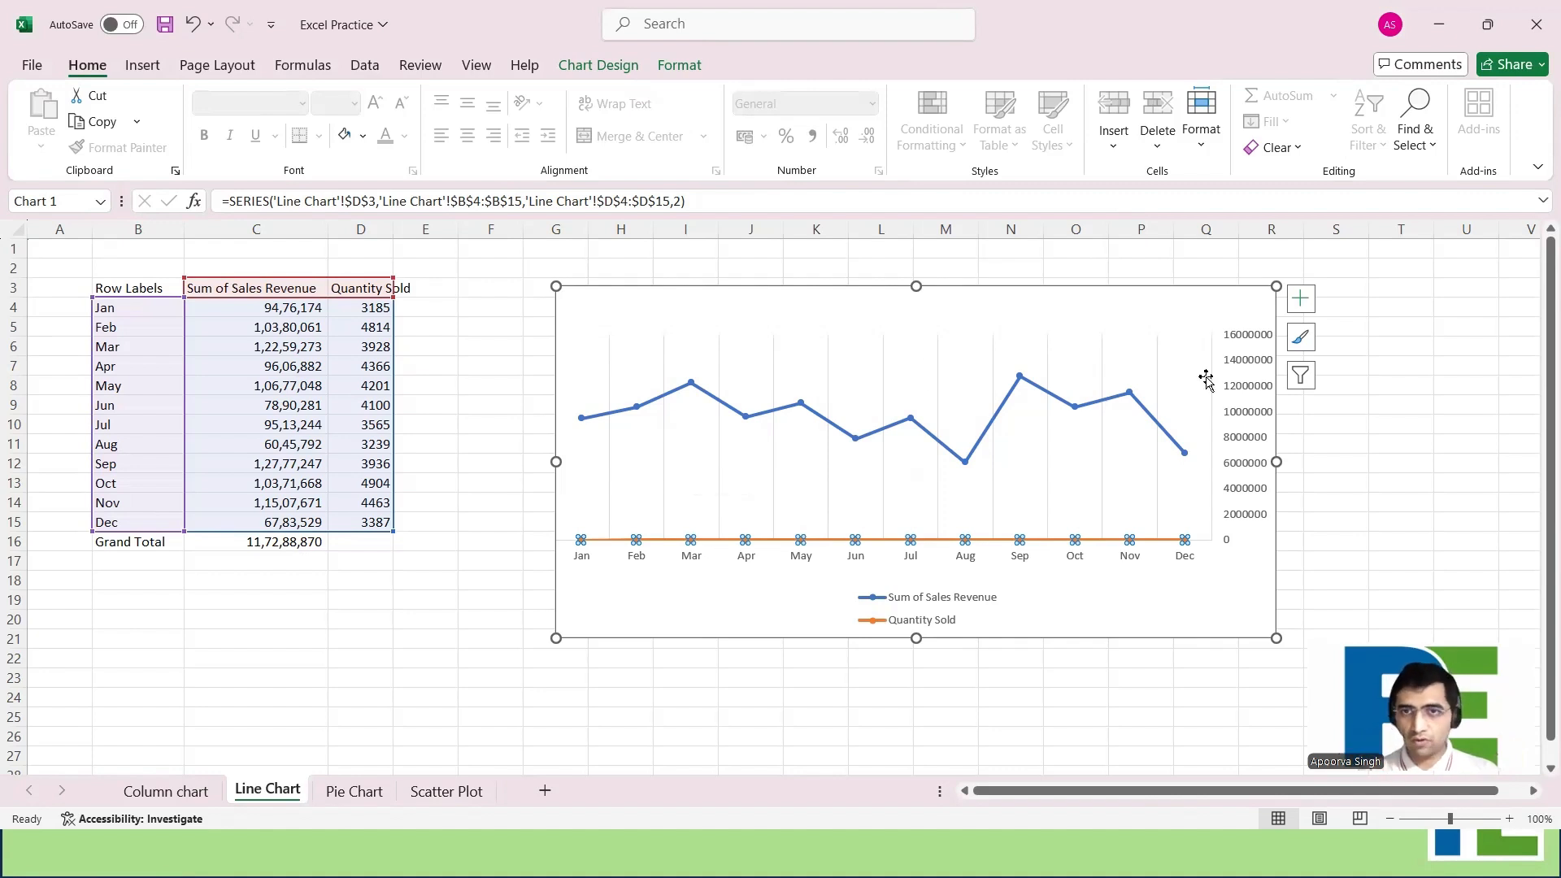
Show the primary vertical axis on the line chart alongside the secondary vertical axis
click(1301, 301)
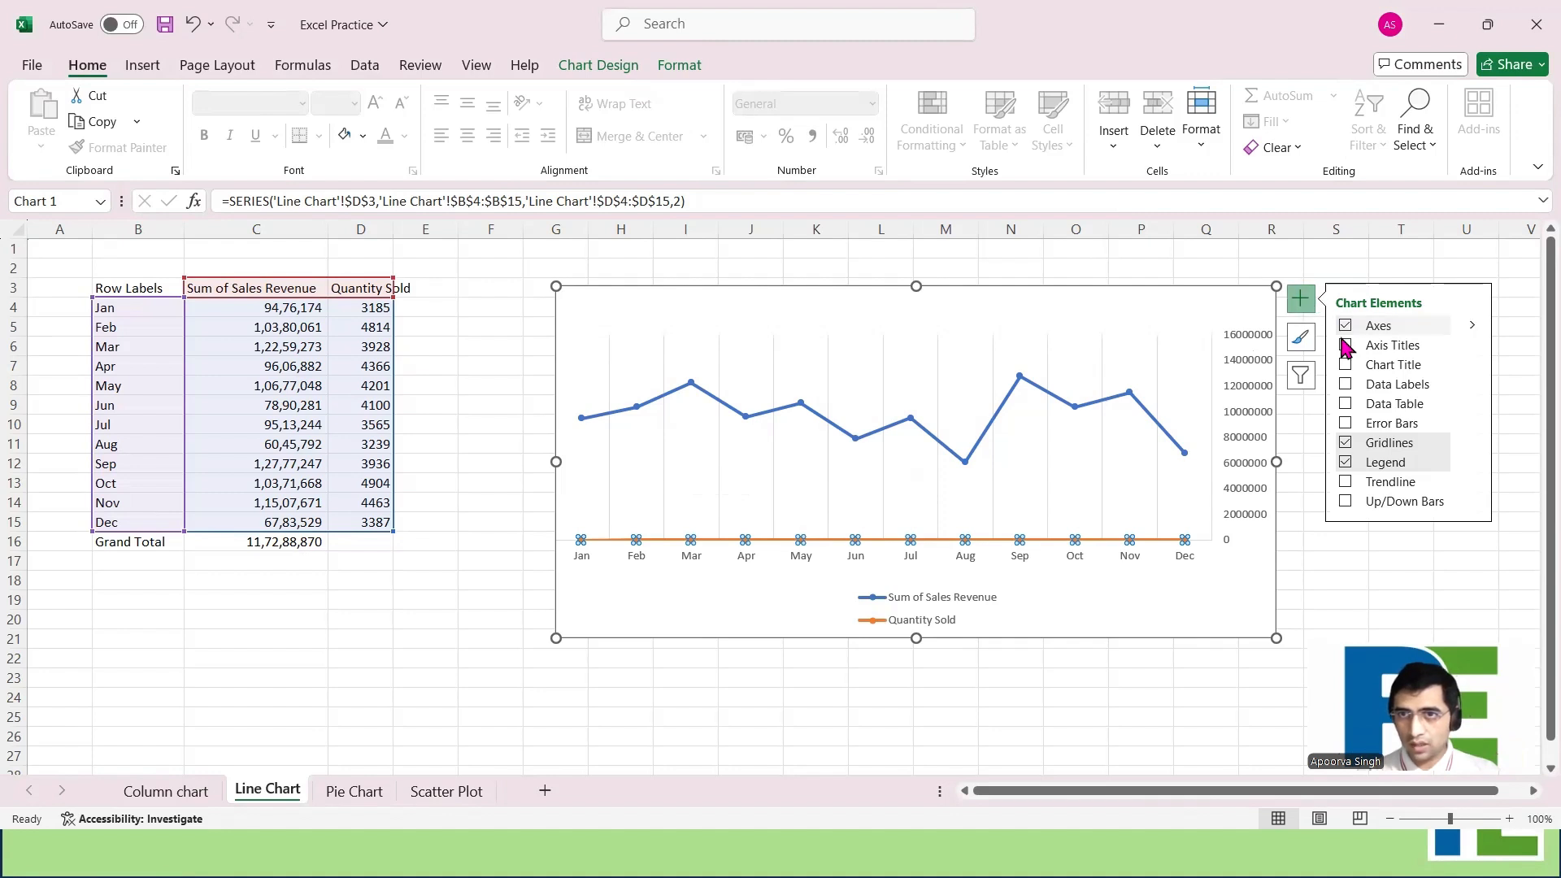
click(1344, 347)
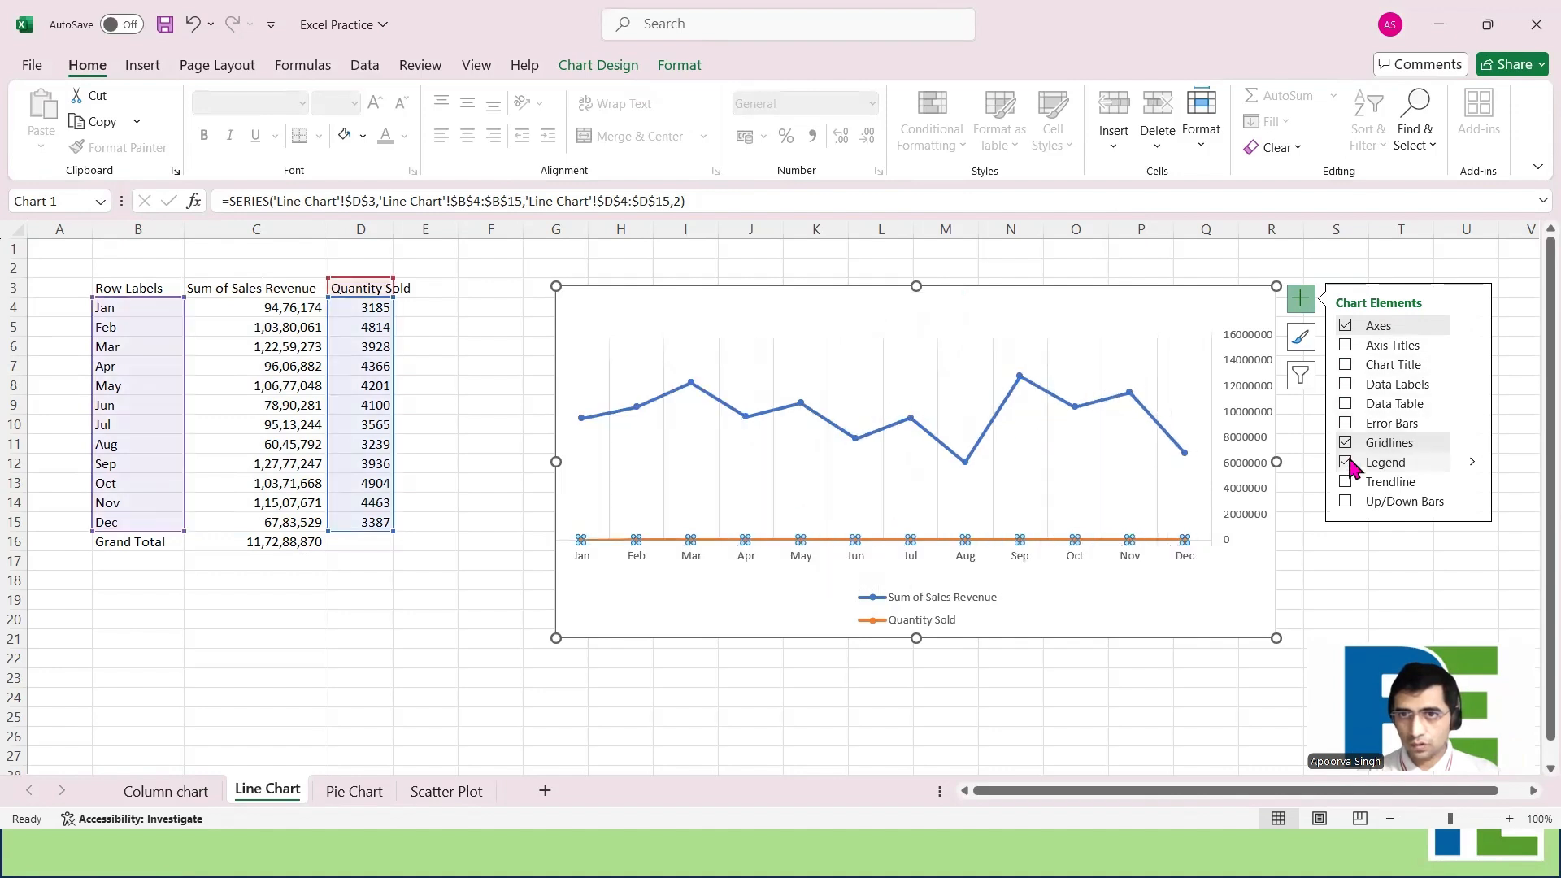
click(1472, 326)
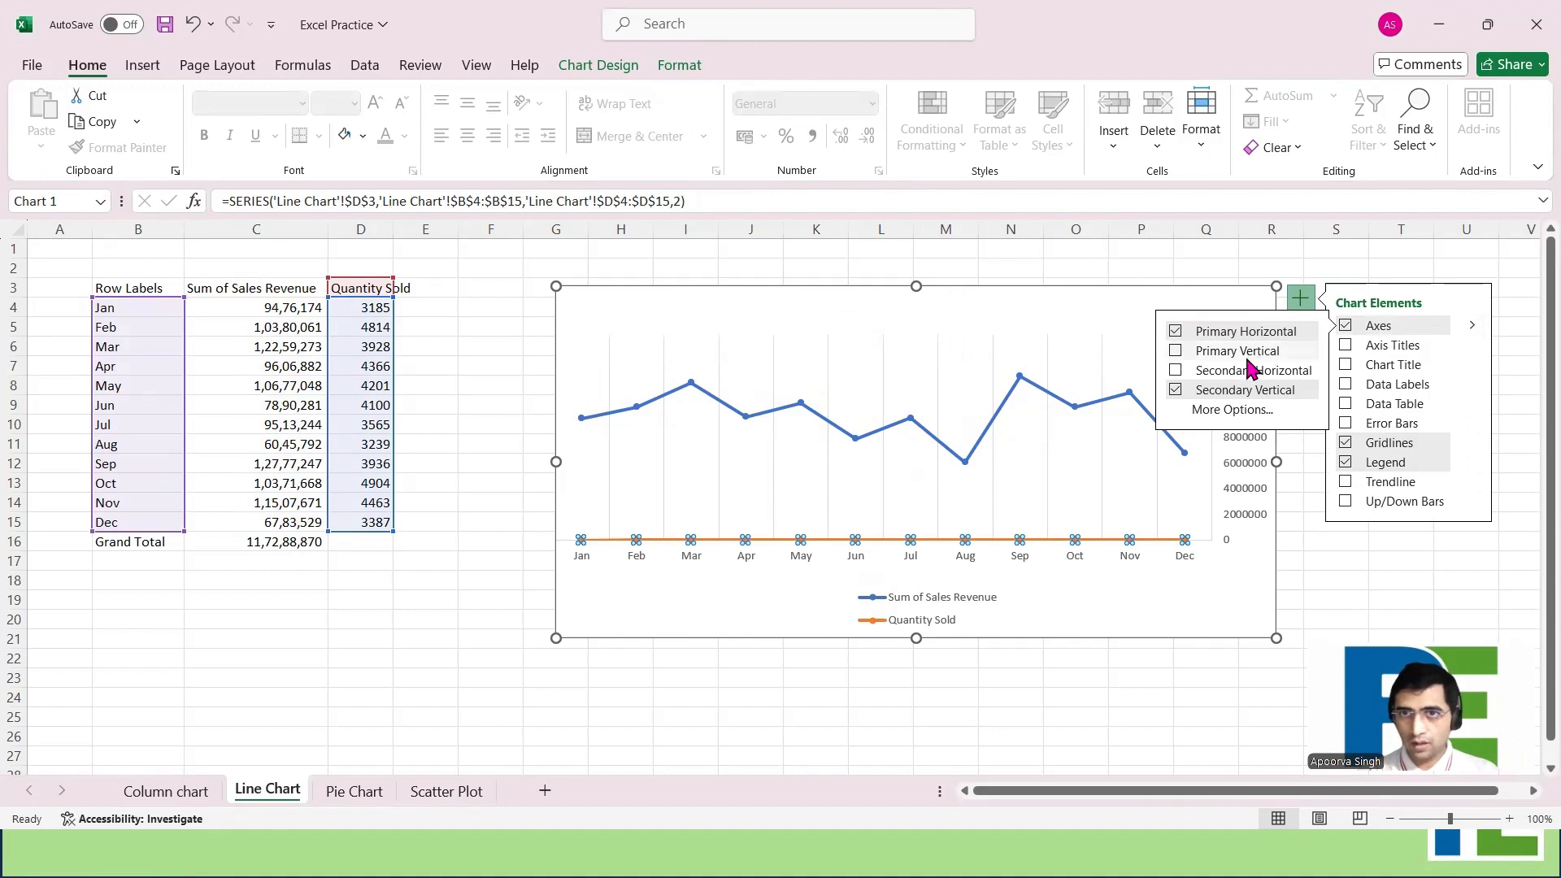
click(1199, 388)
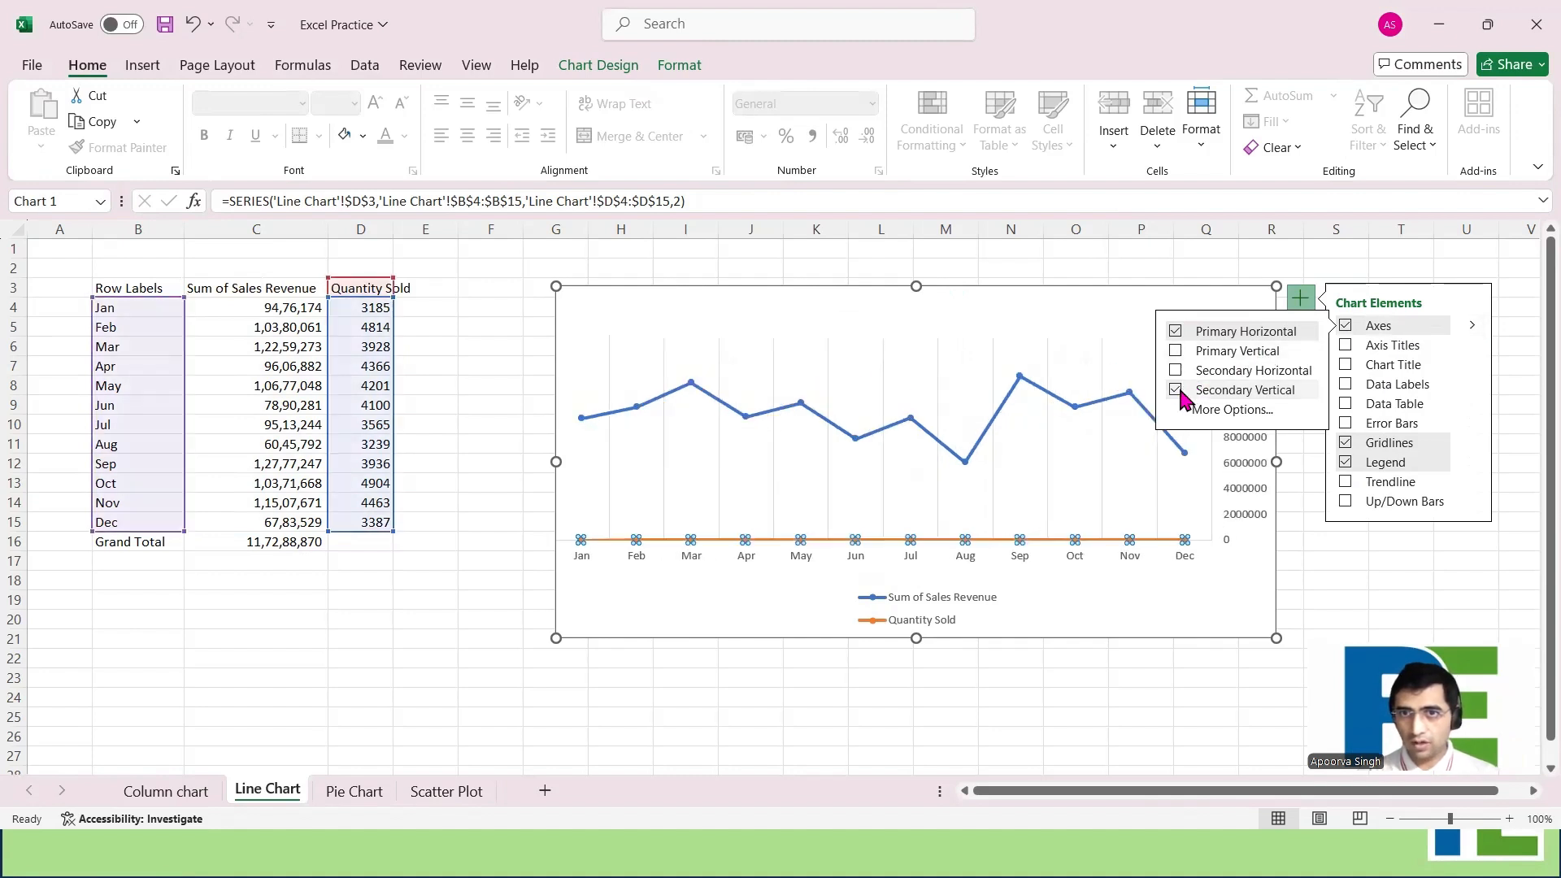
click(1176, 352)
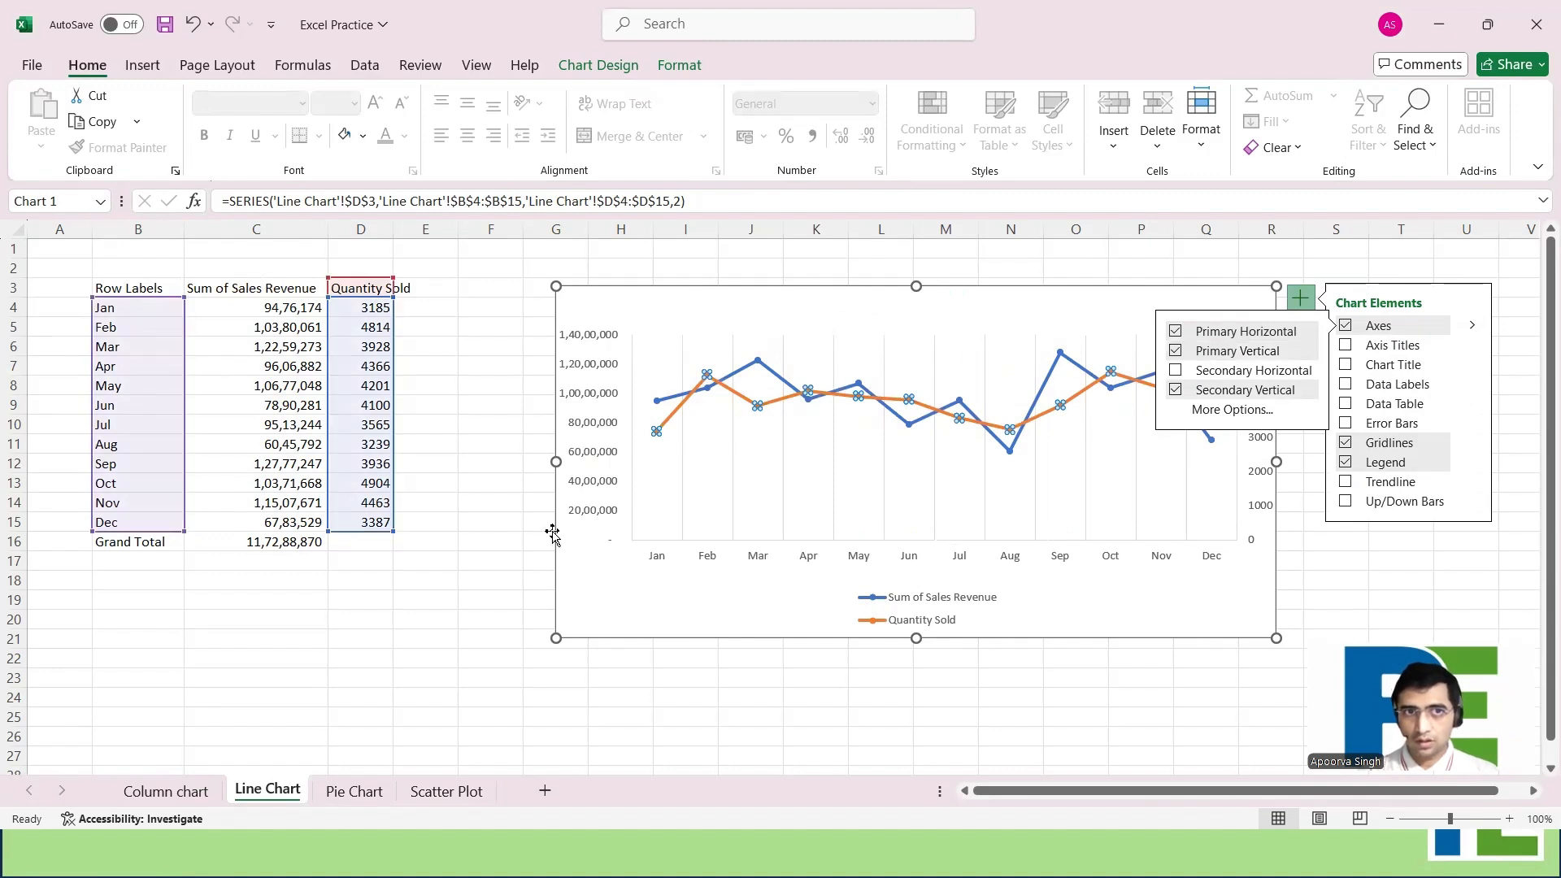
click(508, 520)
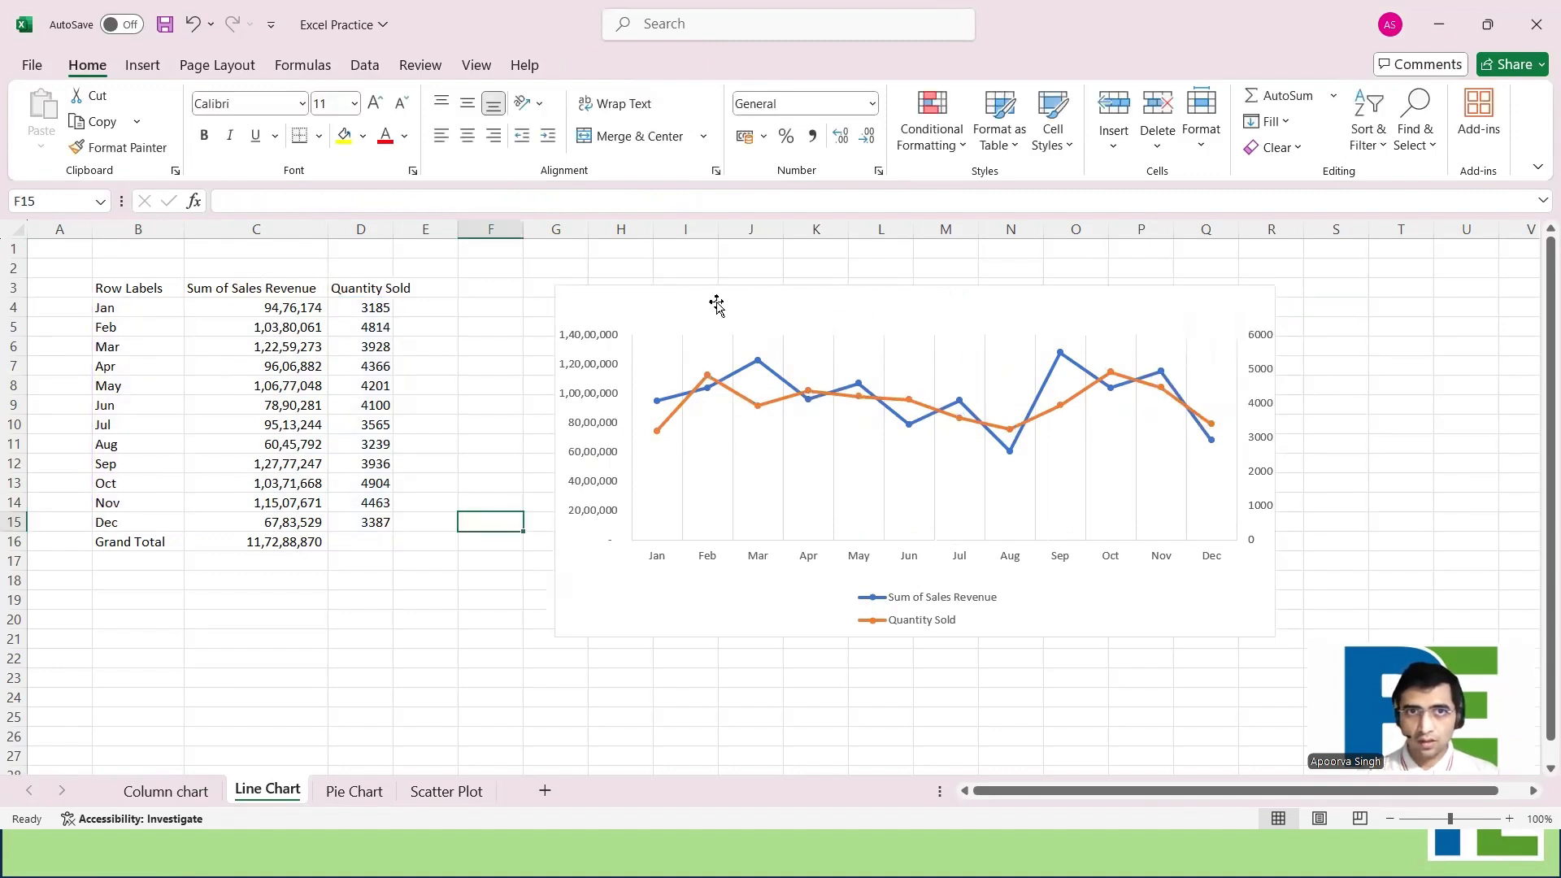
Move the chart closer to the table and set the secondary vertical axis's minimum bound to 3000
drag(714, 307, 651, 300)
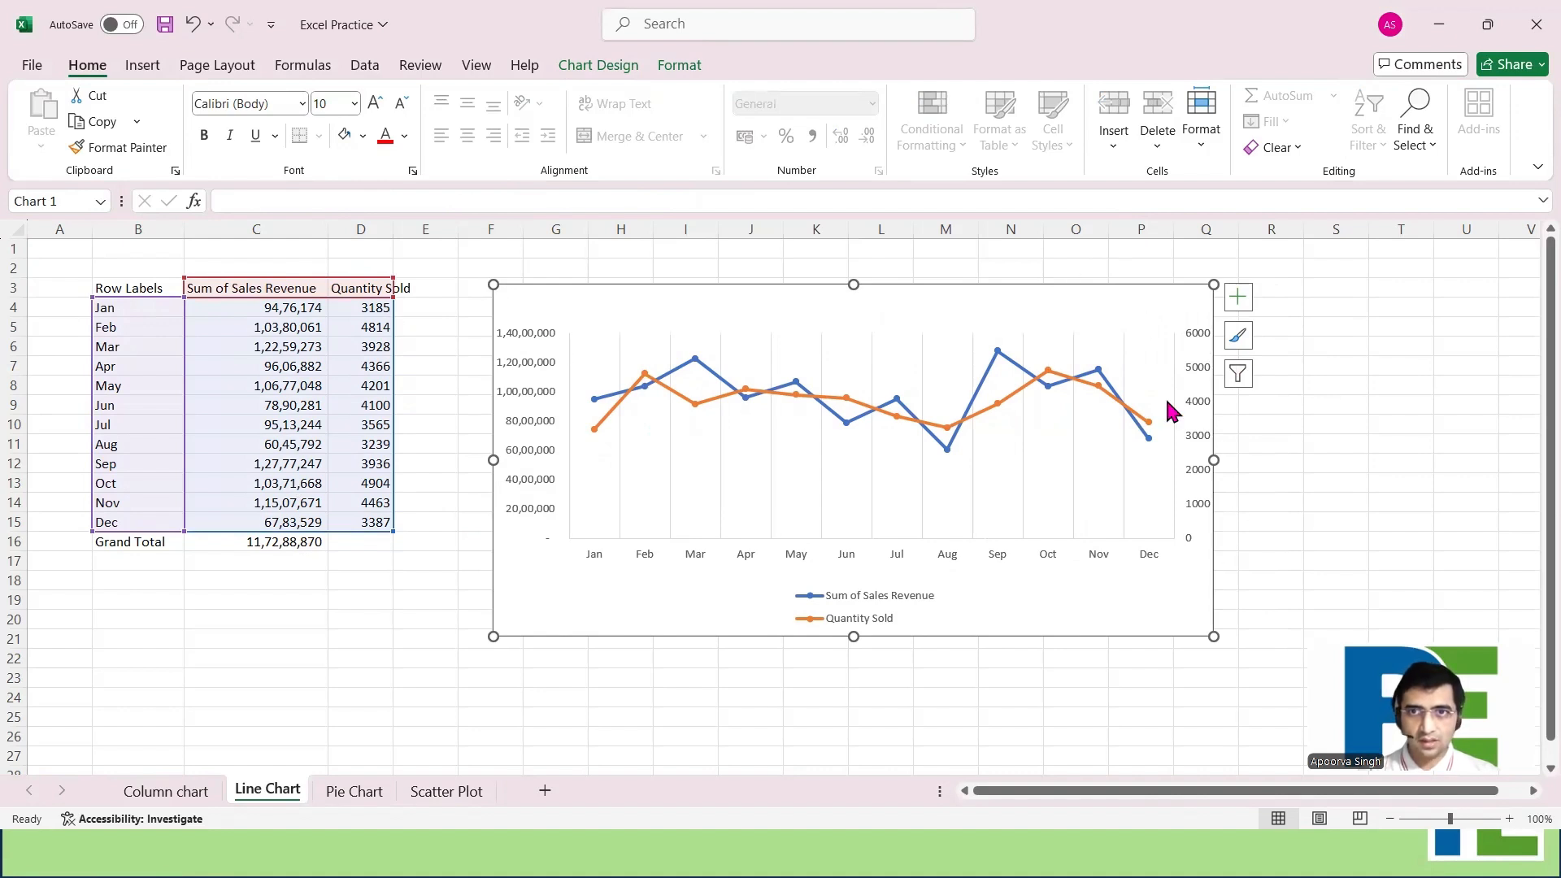
click(1200, 413)
double_click(1200, 413)
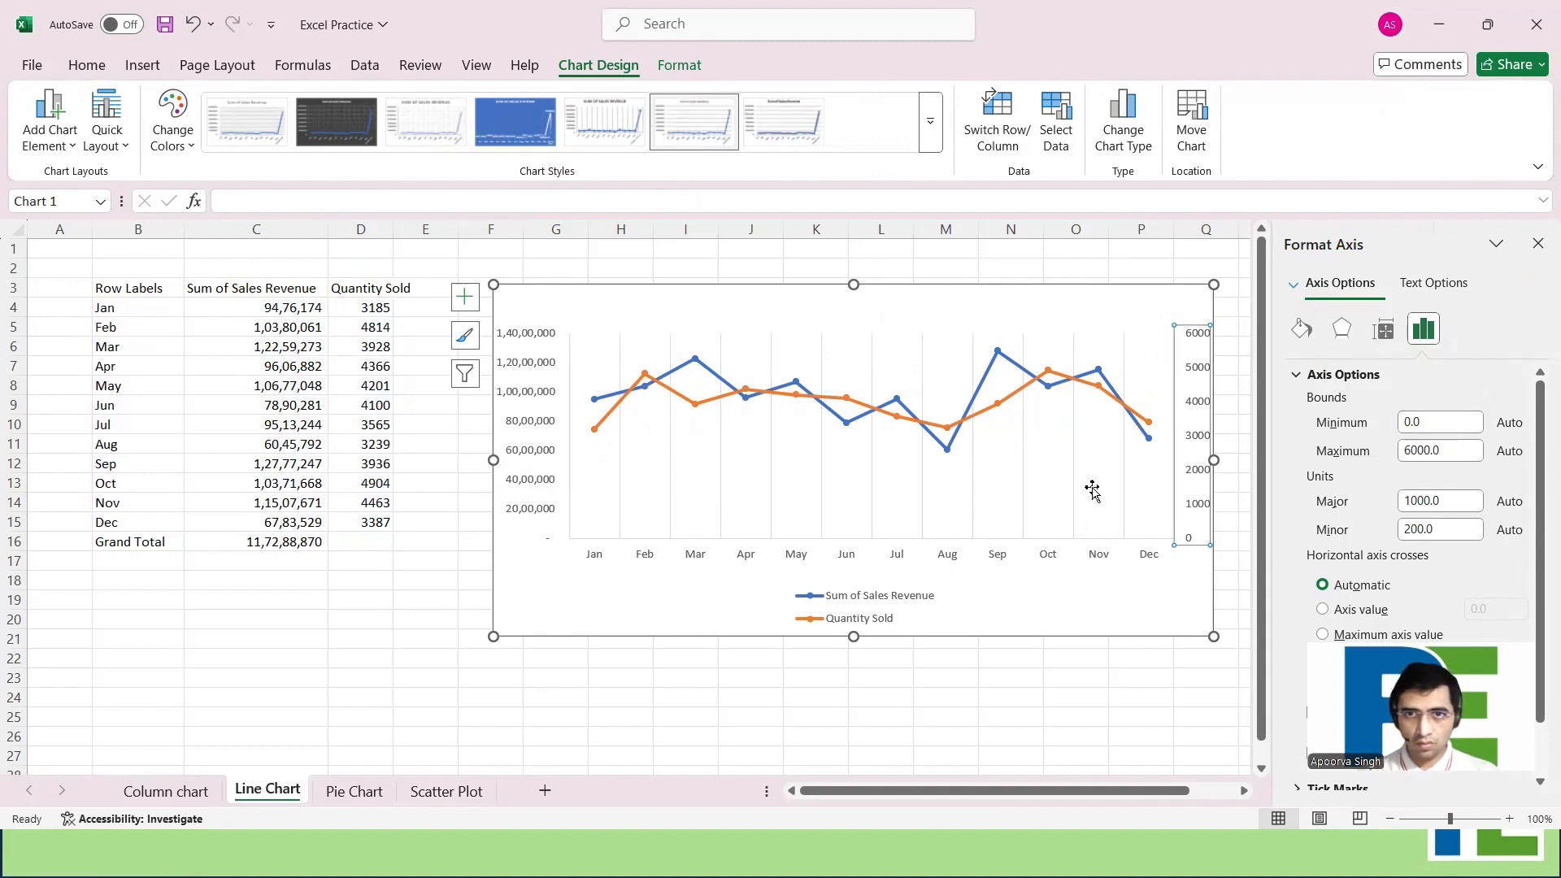
click(1422, 329)
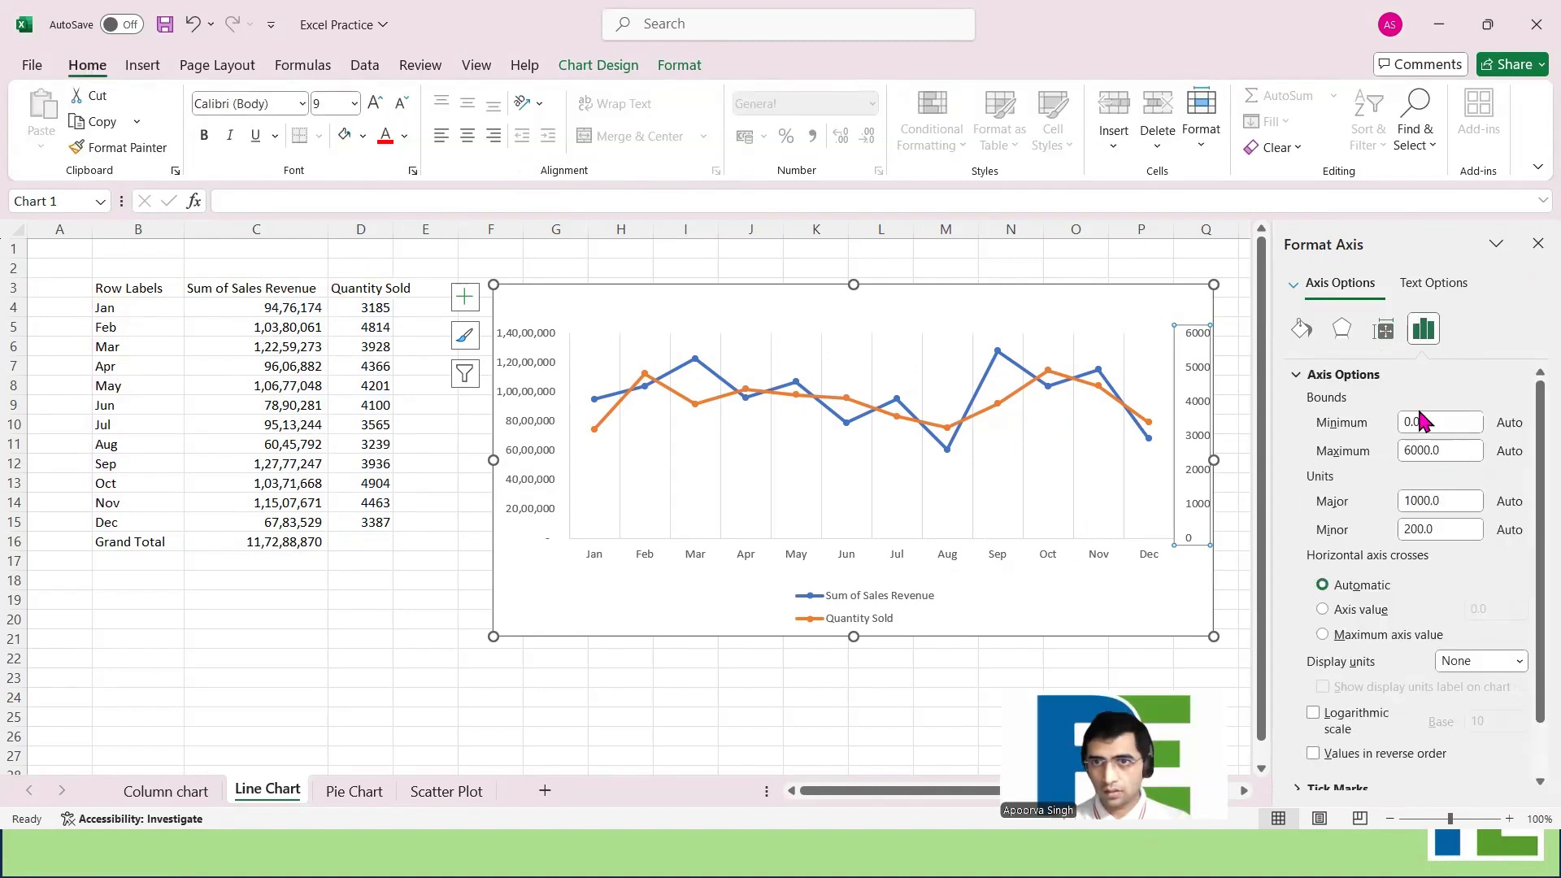
drag(1428, 420, 1386, 434)
text(3000)
key(Tab)
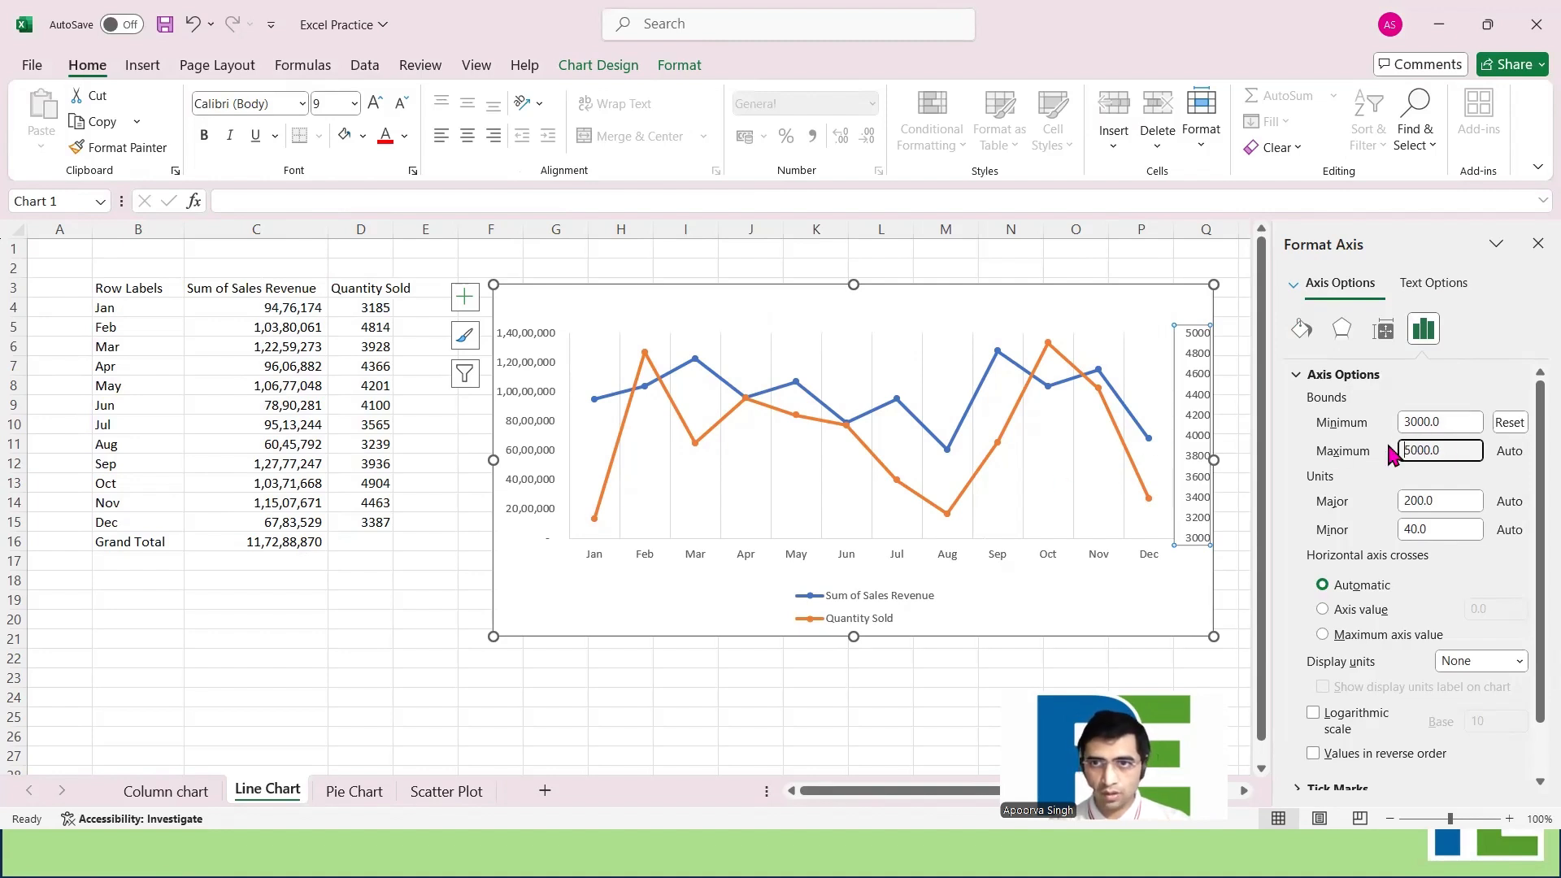
Set the secondary vertical axis's maximum bound to 10000 to separate the two lines
drag(1414, 449, 1391, 465)
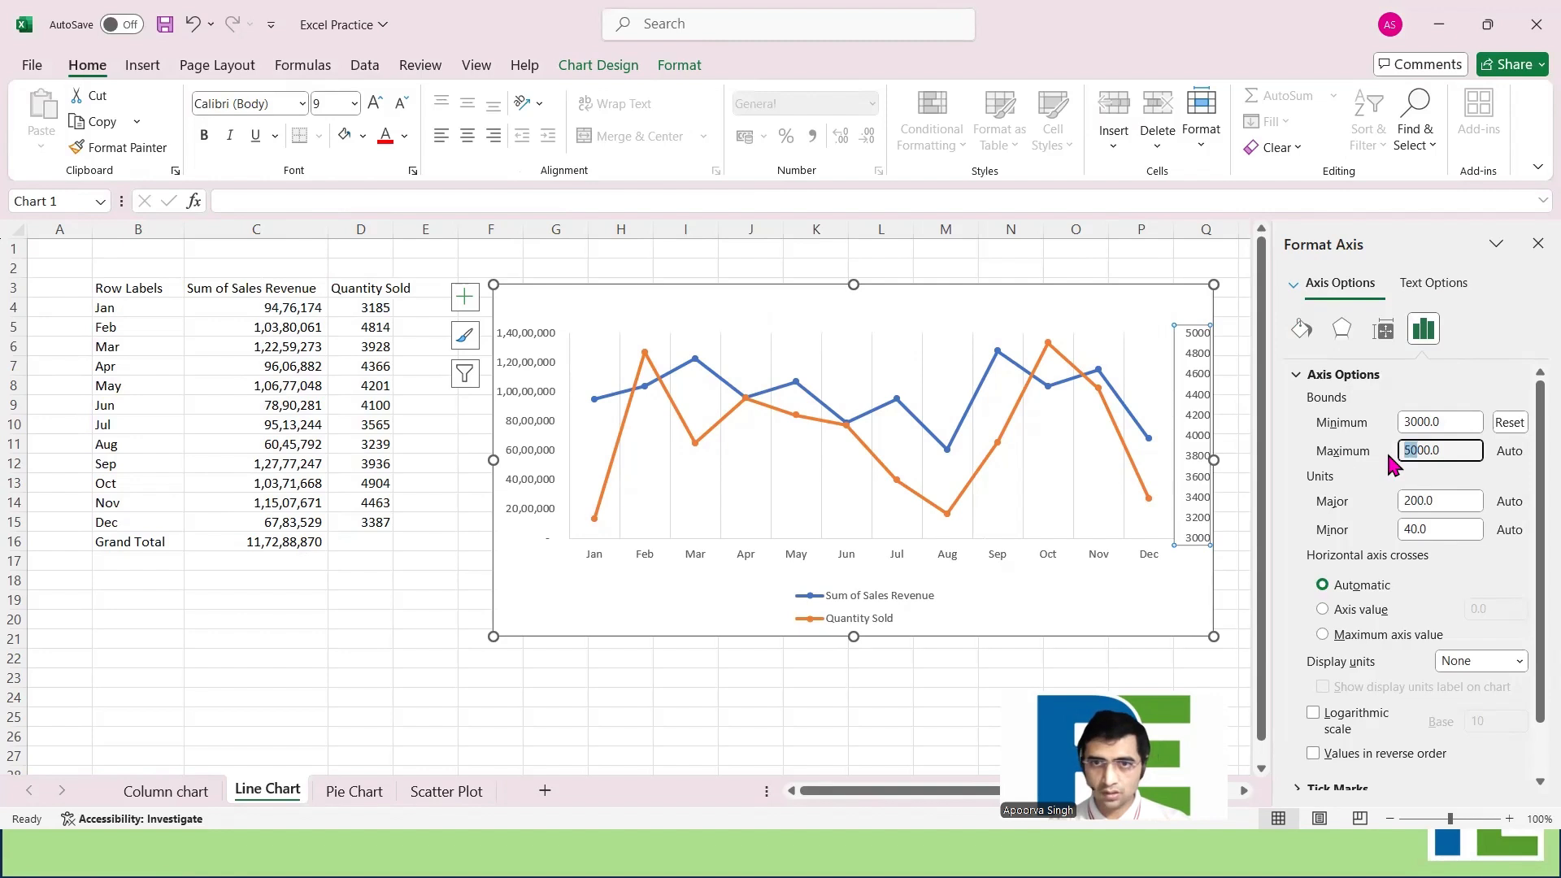
text(10)
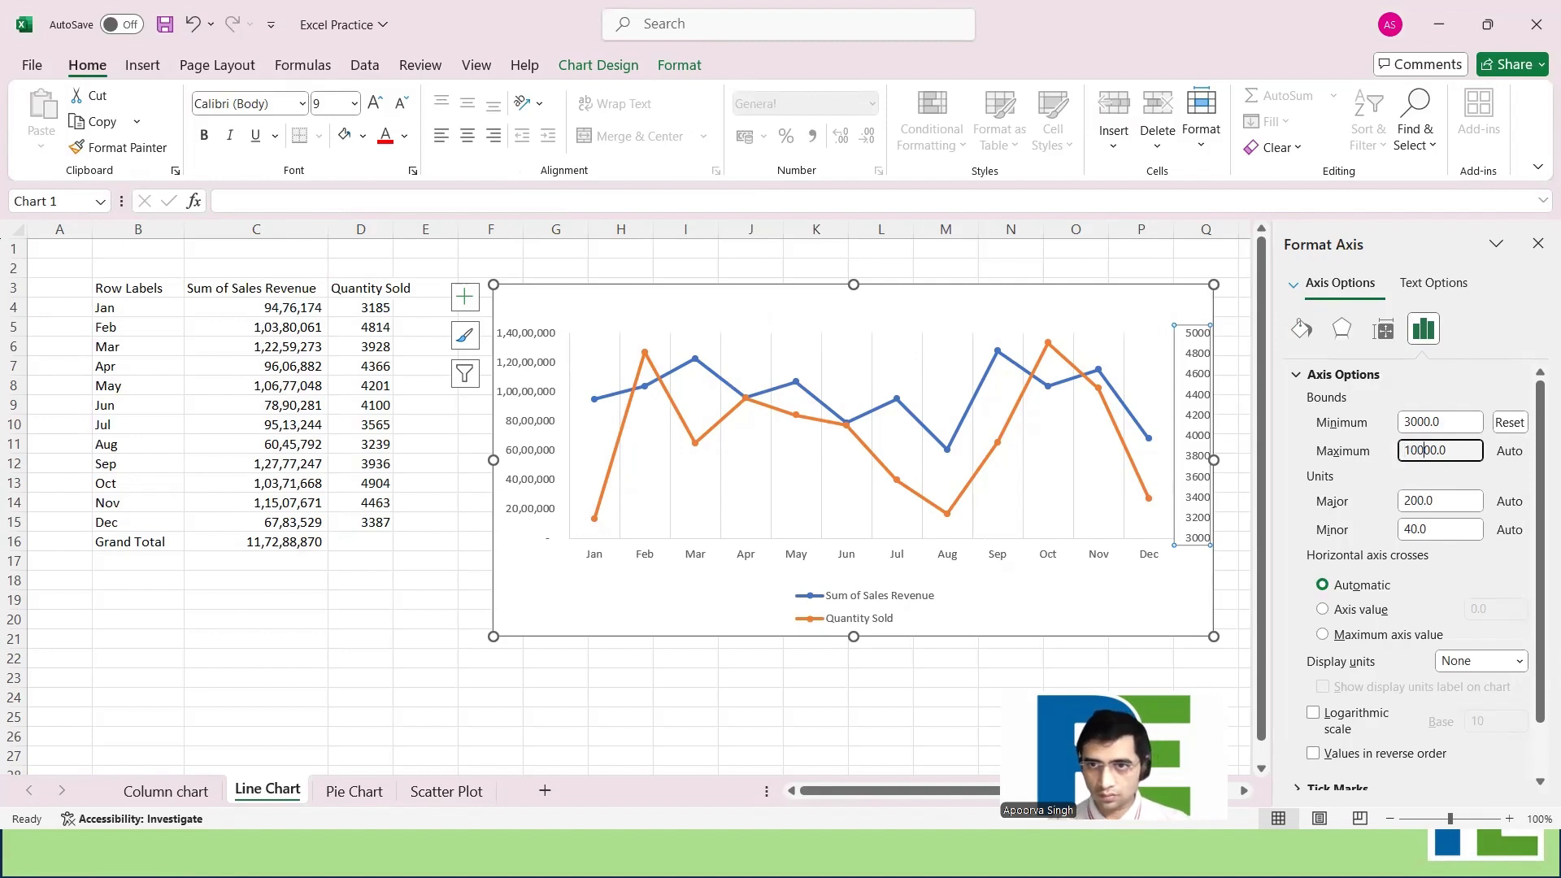
key(Delete)
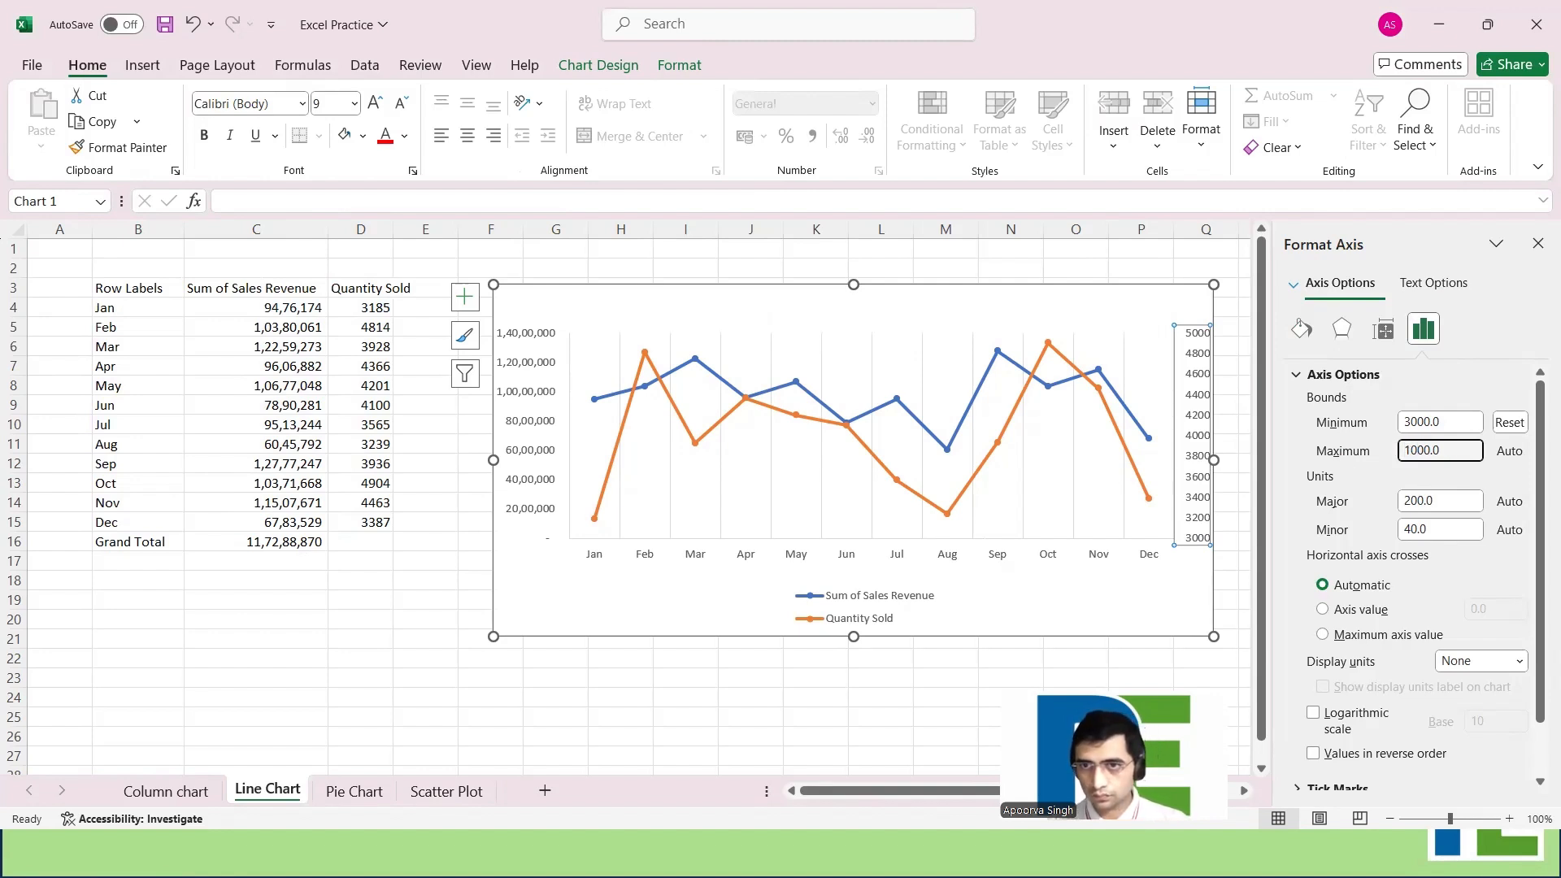
text(0)
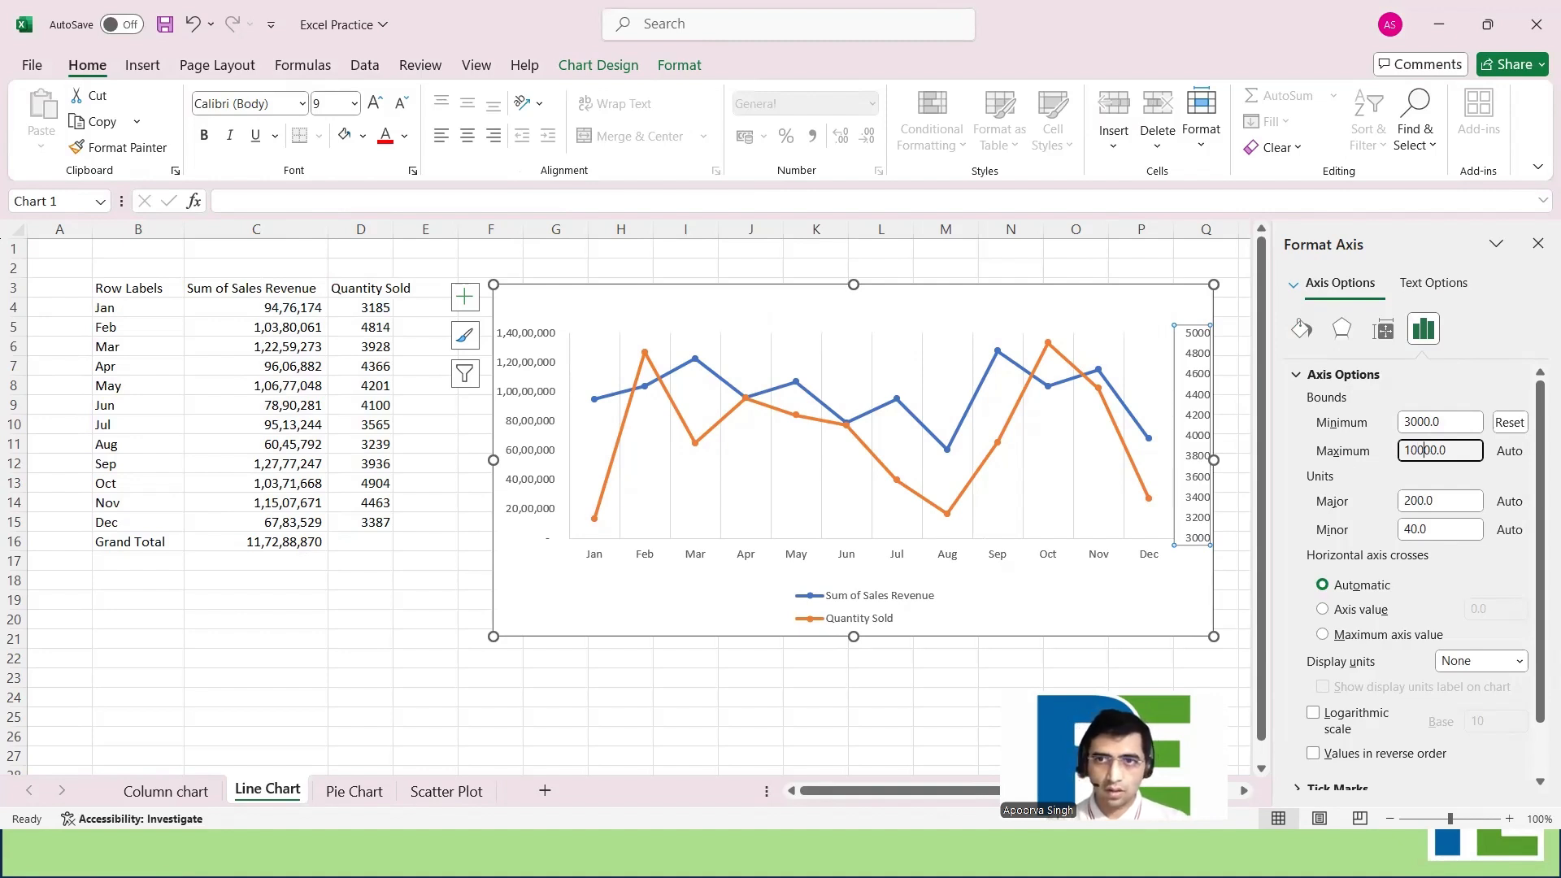
key(Return)
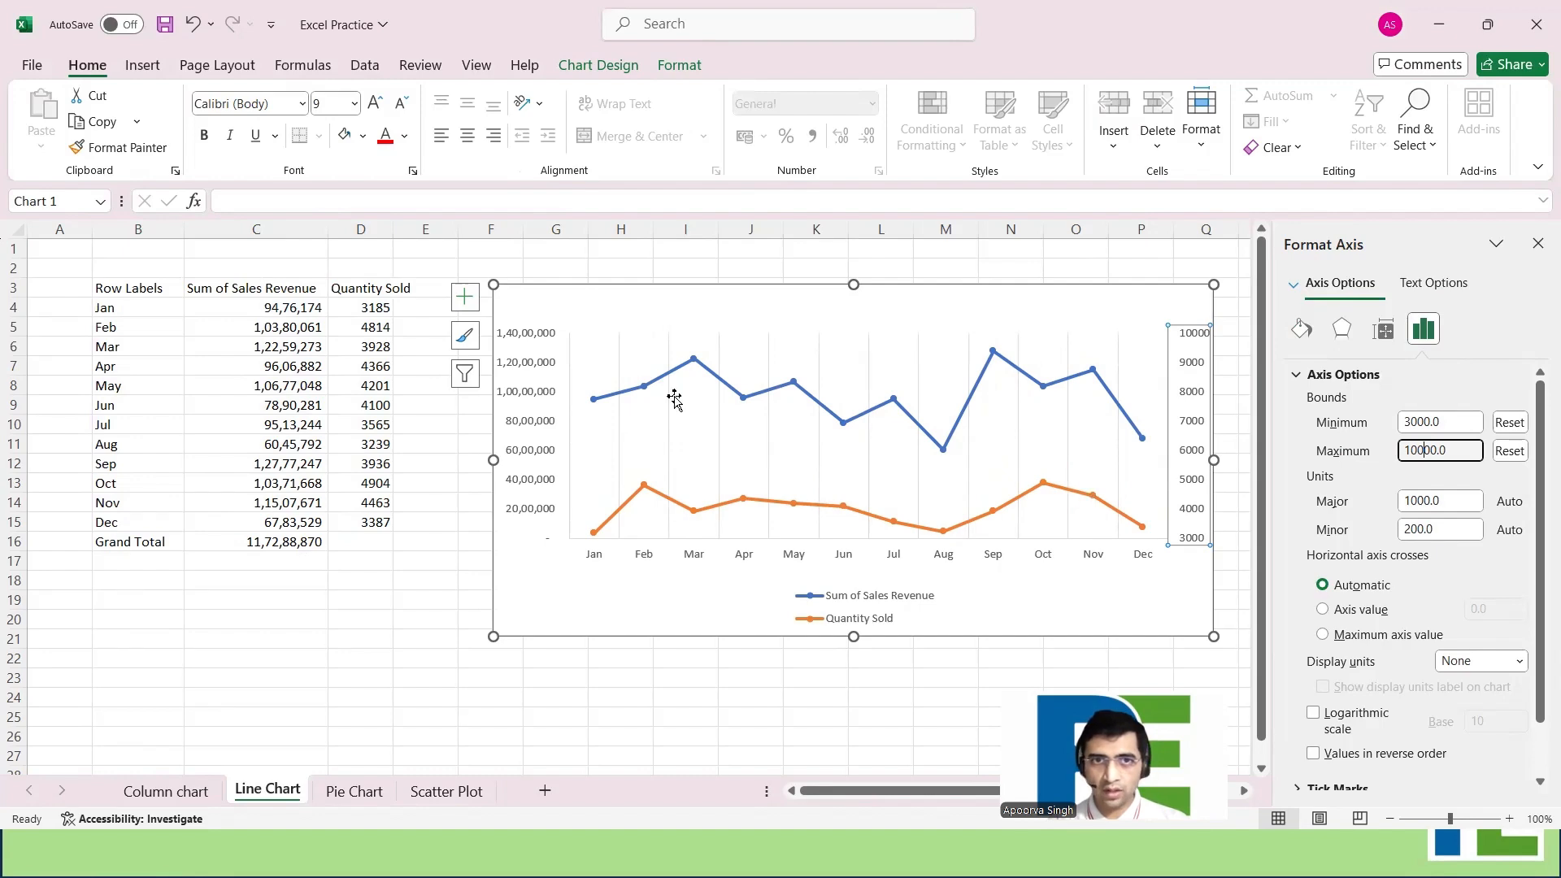
View the Pie Chart, Line Chart and Column chart sheets in turn to compare their data and charts
click(370, 795)
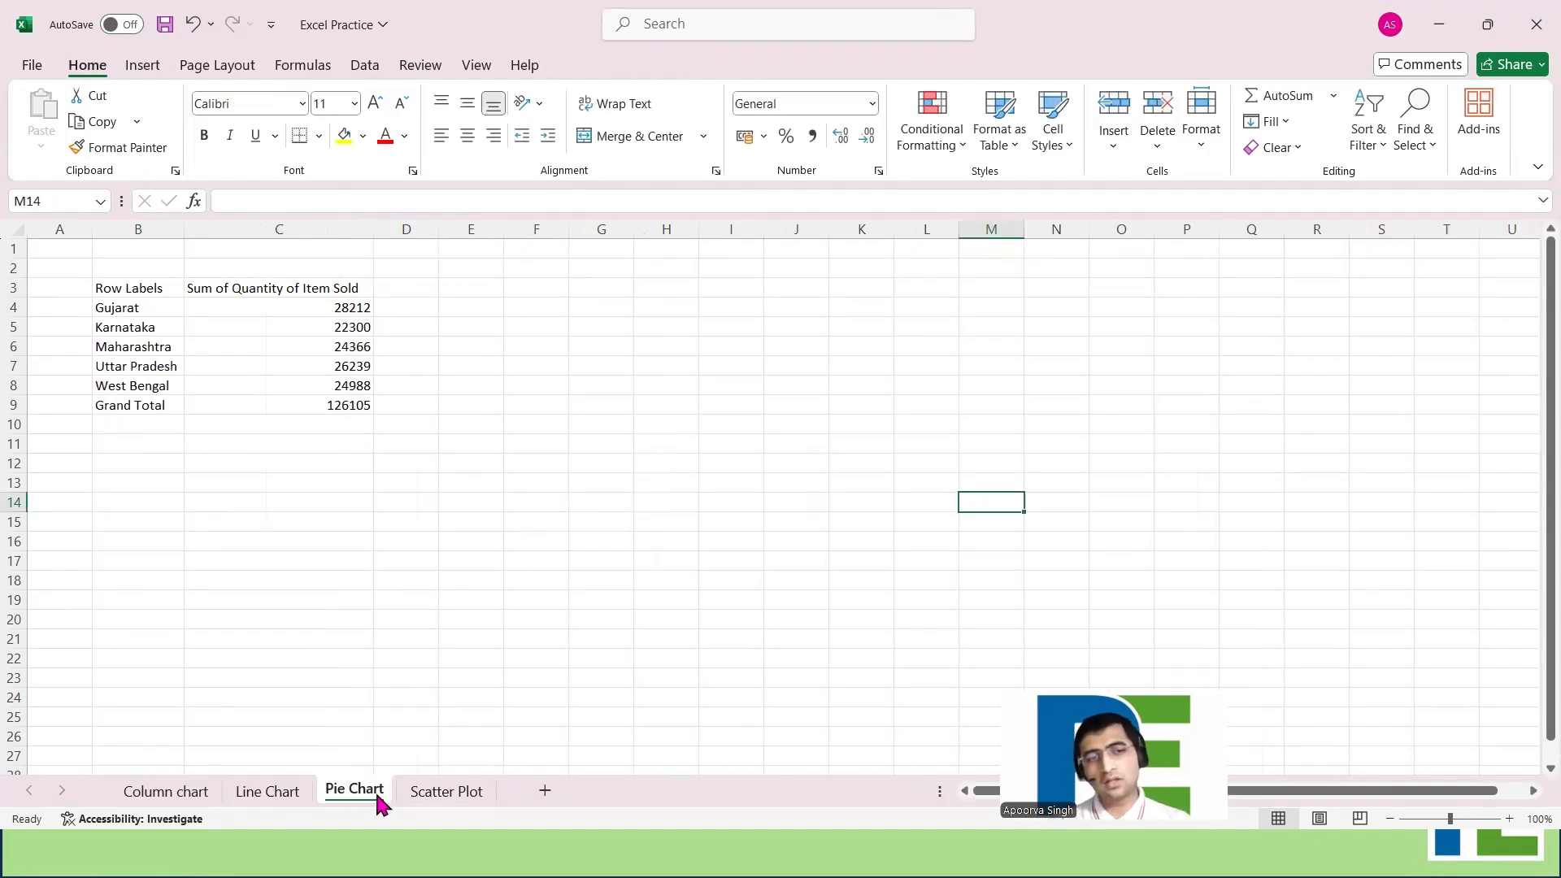
click(254, 794)
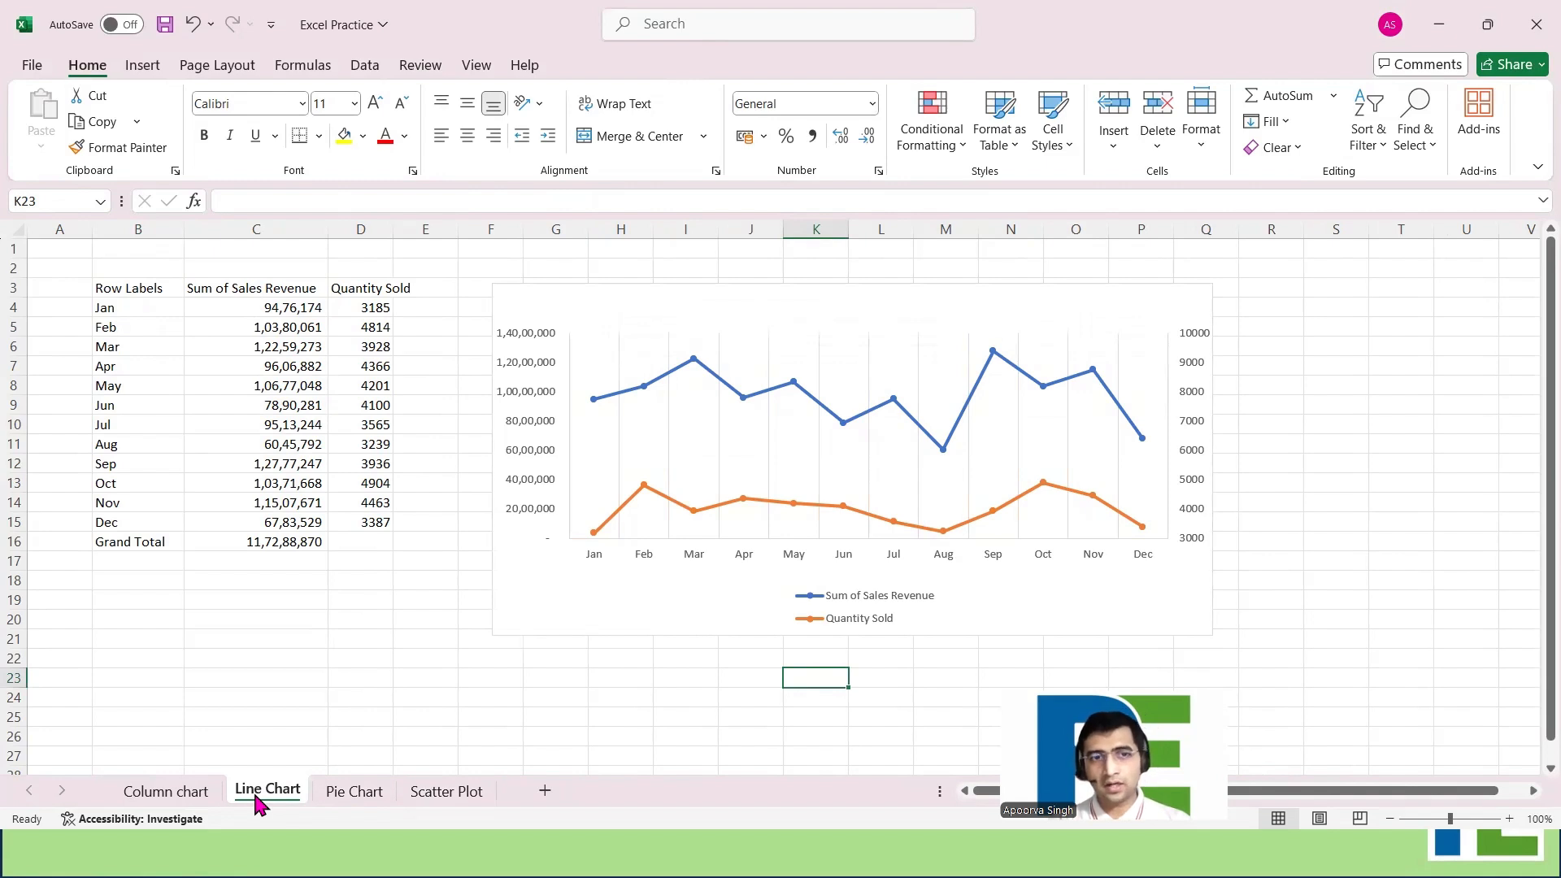
click(183, 800)
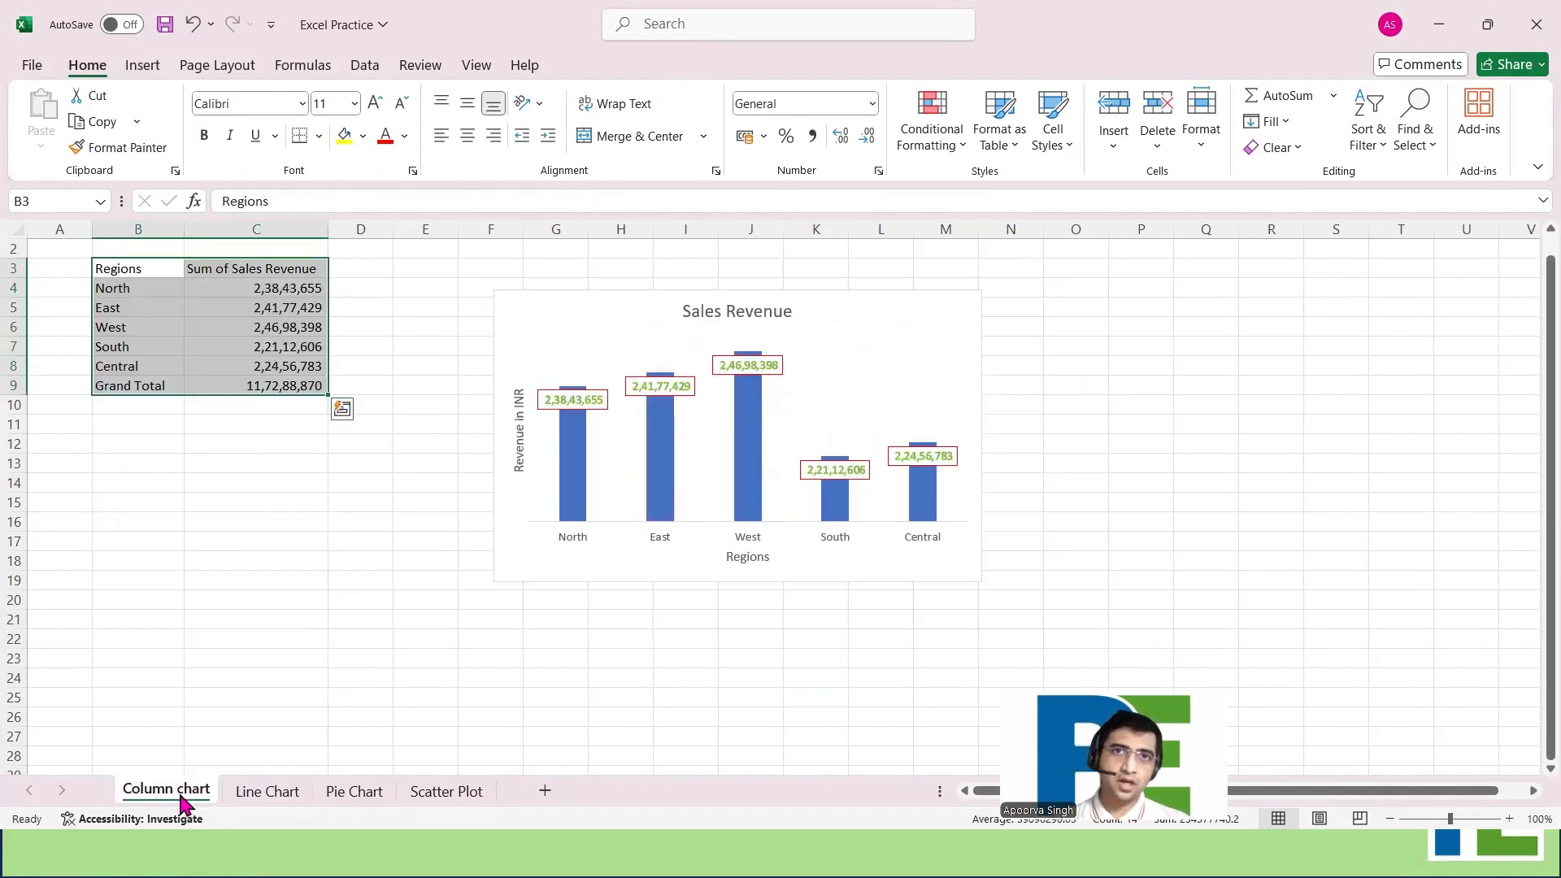